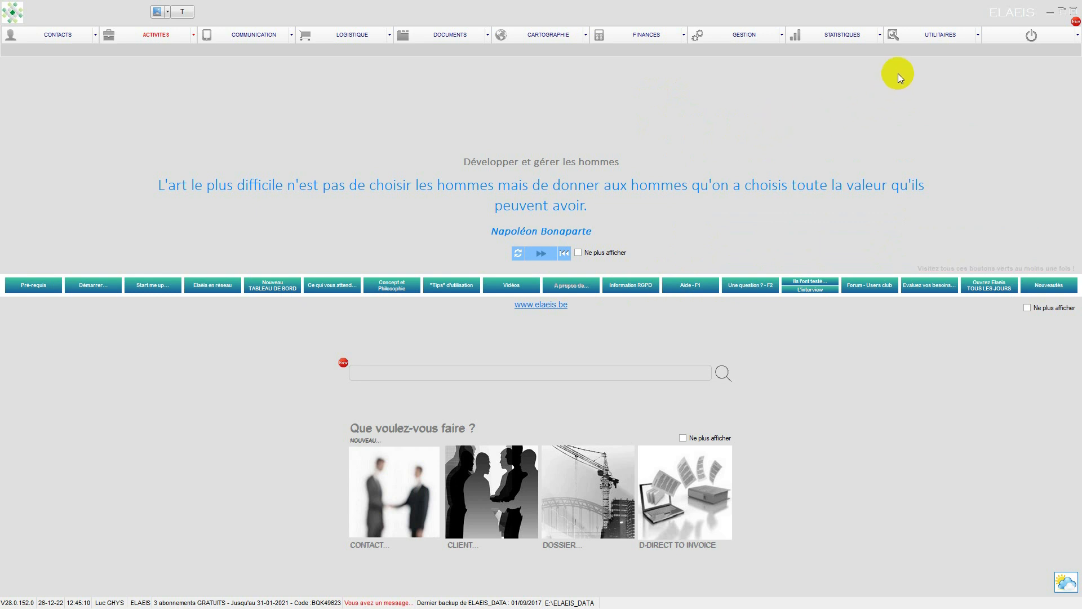
Step: Open the document settings (DOCUMENTS) within the program's general parameters
left_click(930, 39)
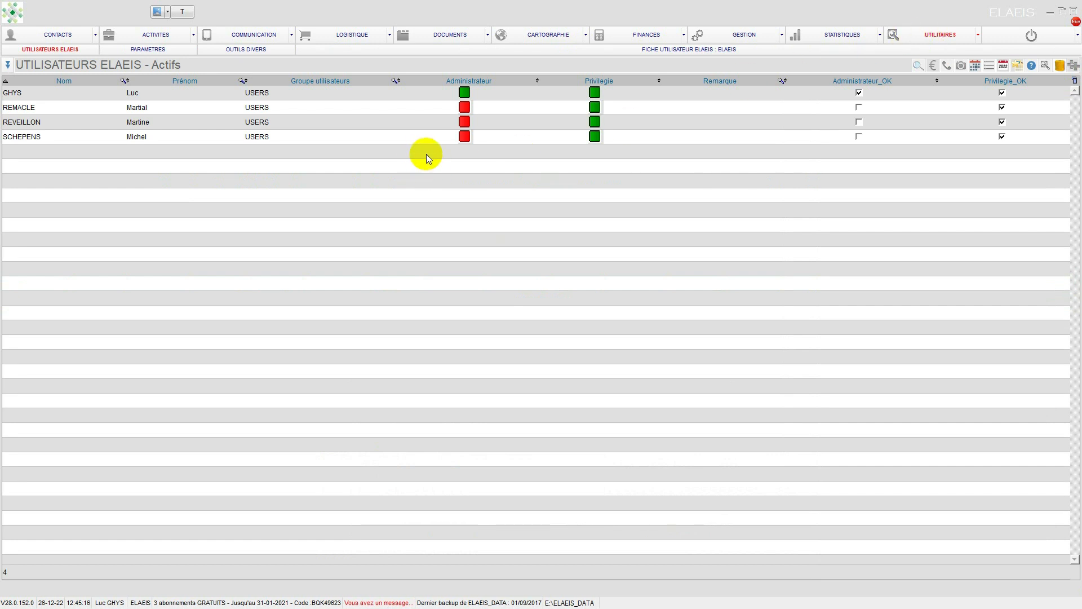
left_click(142, 50)
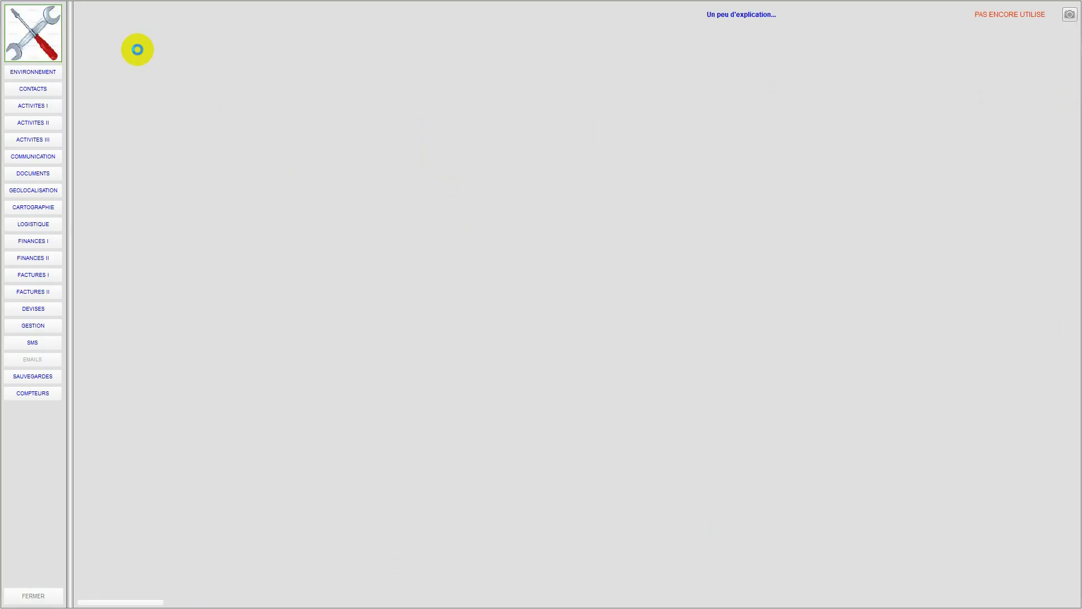
left_click(36, 172)
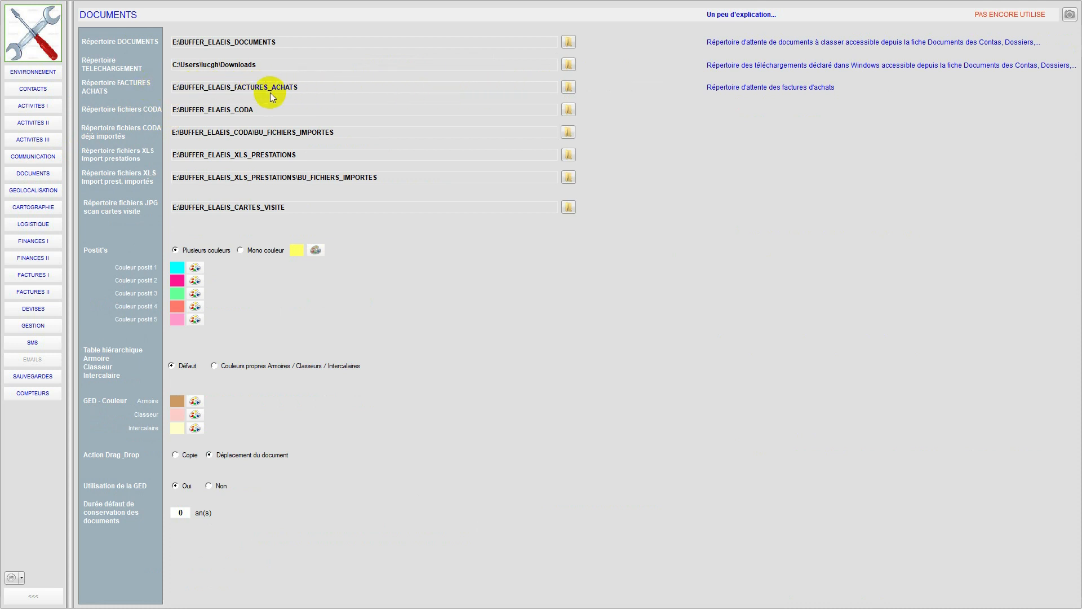
Step: Highlight the paths of the purchase invoices directory and the CODA files directory to examine where pending files are stored
left_click_drag(173, 87, 304, 94)
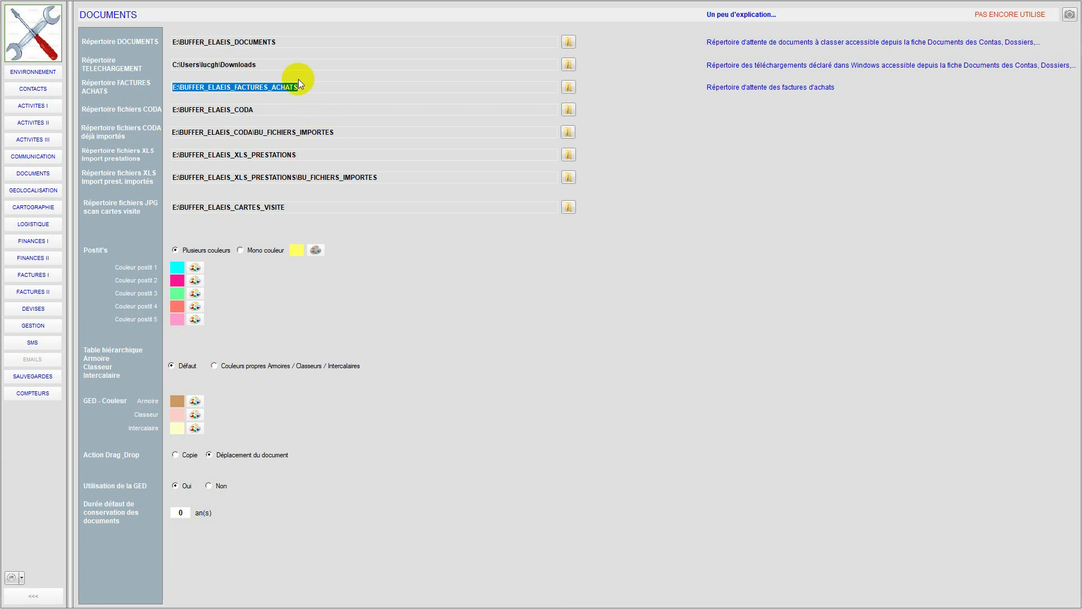
left_click(257, 112)
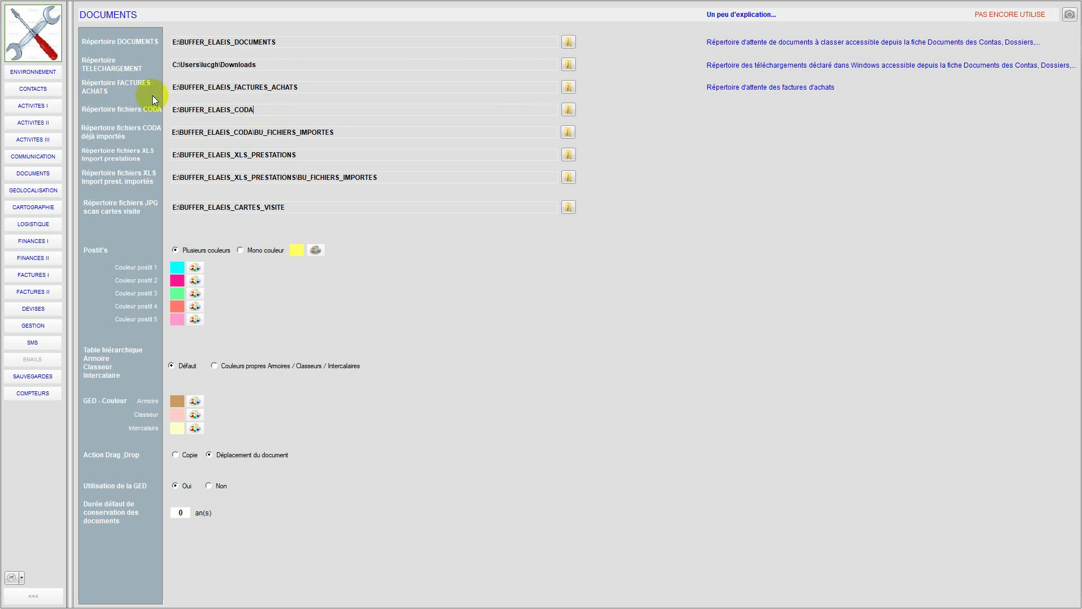
left_click_drag(256, 110, 145, 107)
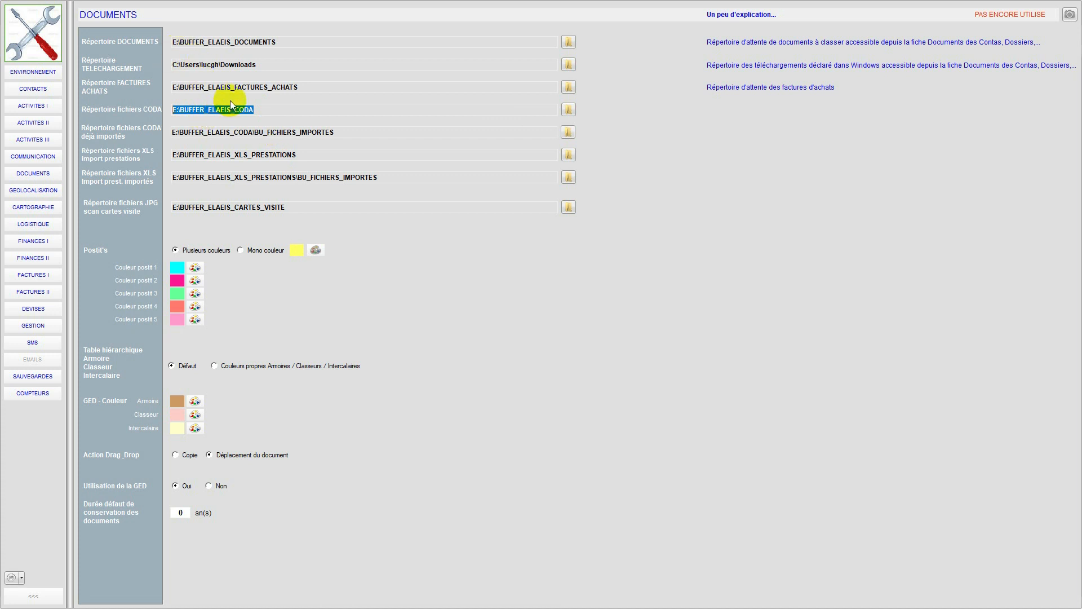
left_click(268, 107)
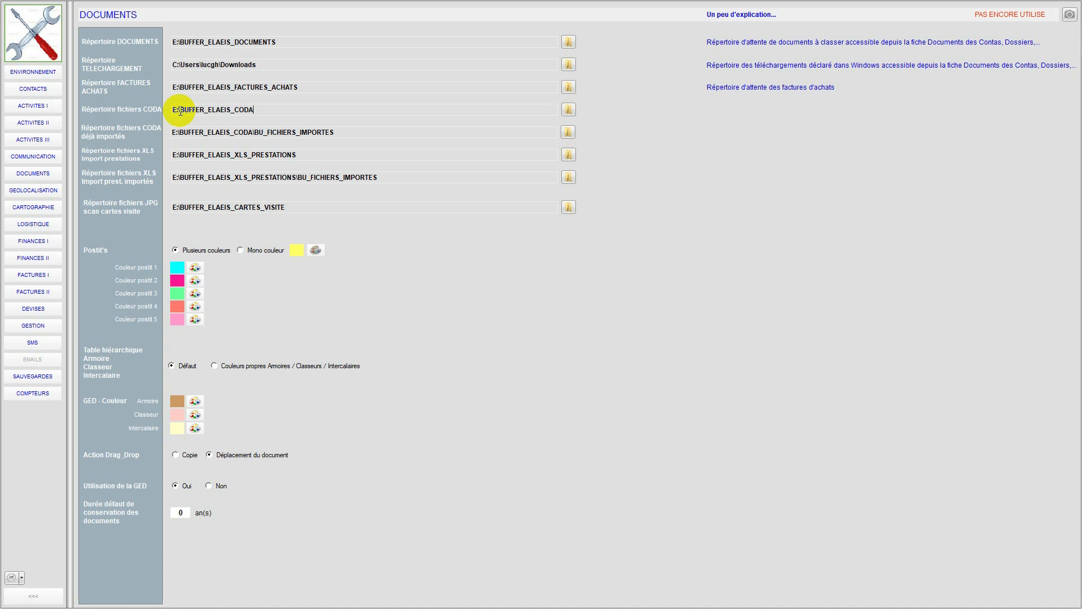
double_click(244, 87)
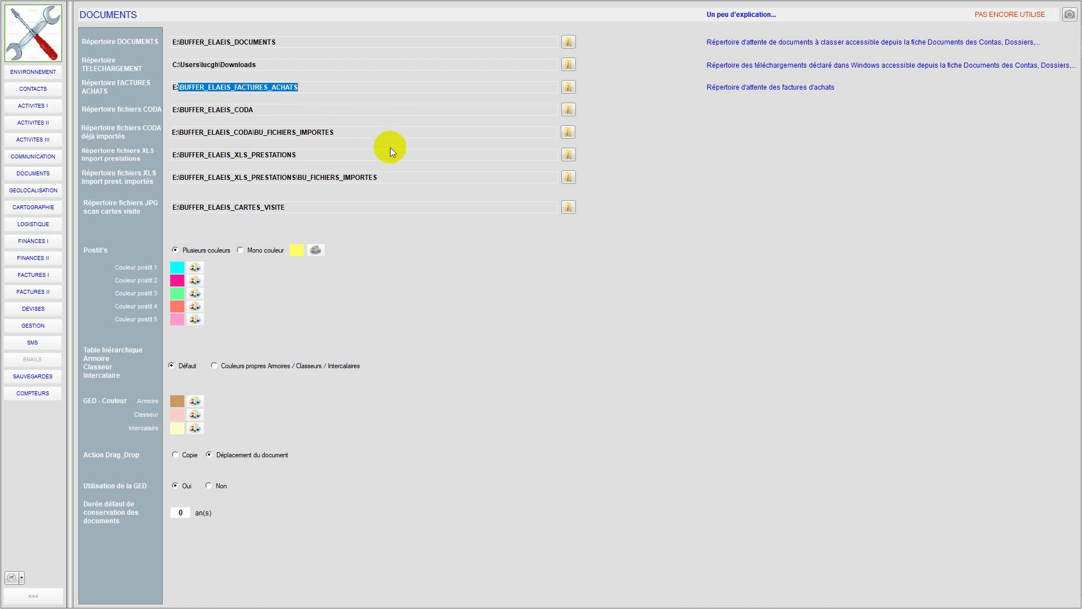
Step: View the folder picker for the purchase invoices directory, cancel it, and close the parameters
left_click(568, 86)
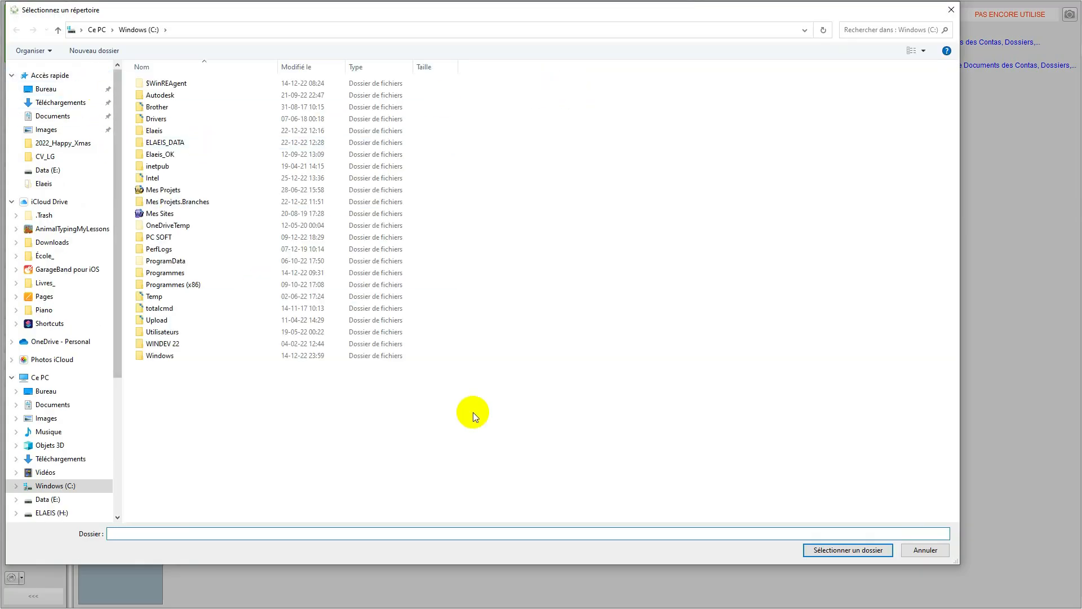
left_click(914, 548)
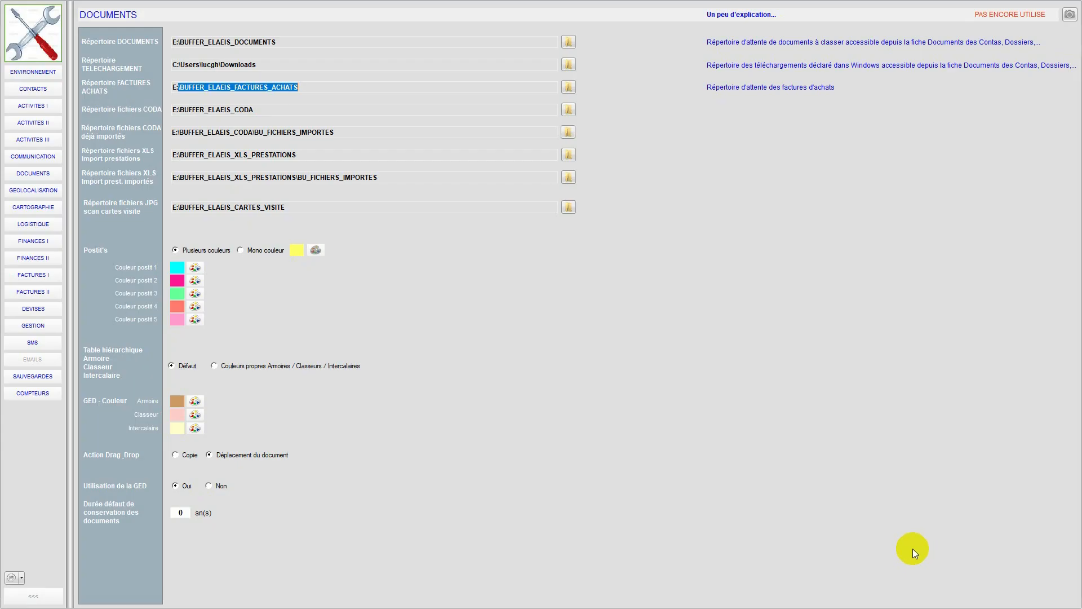
left_click(30, 598)
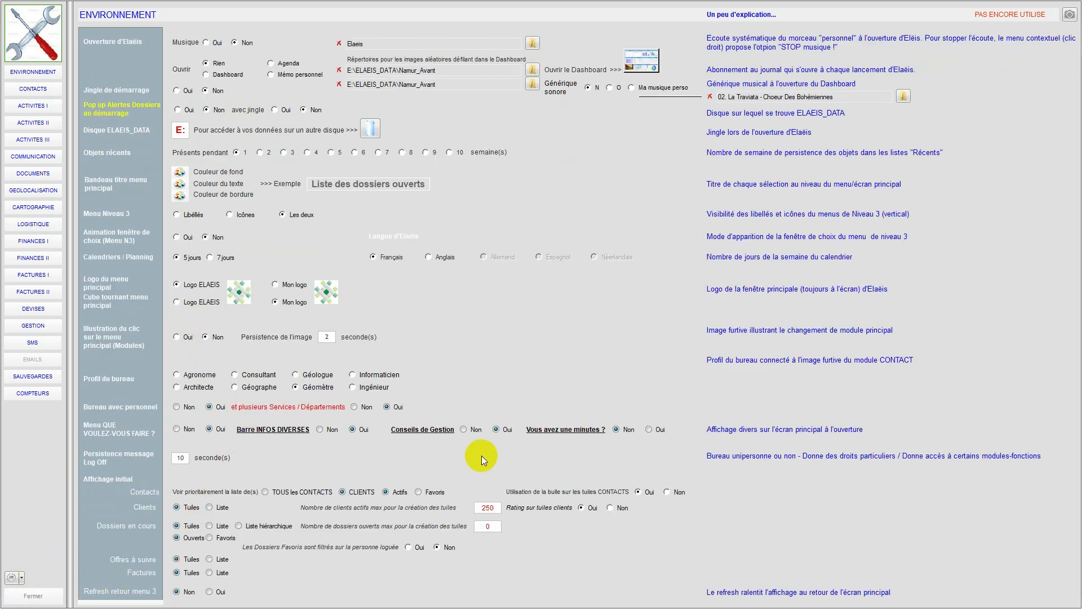
left_click(46, 586)
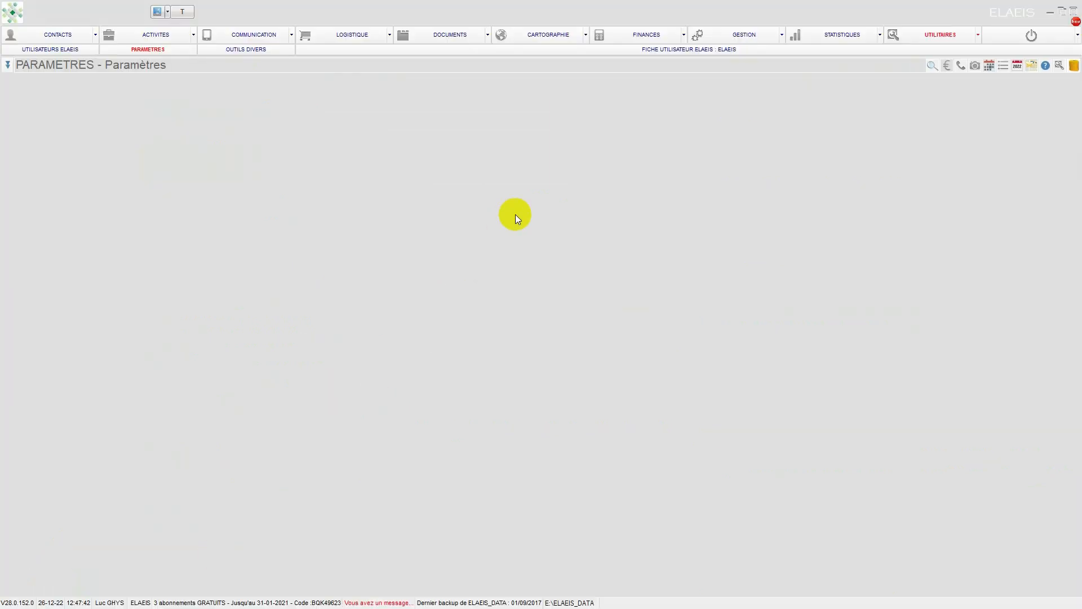
Step: Switch to File Explorer and highlight the BUFFER_ELAEIS folders on drive E:, from BUFFER_ELAEIS_CARTES_VISITE to BUFFER_ELAEIS_XLS_PRESTATIONS
left_click(1050, 14)
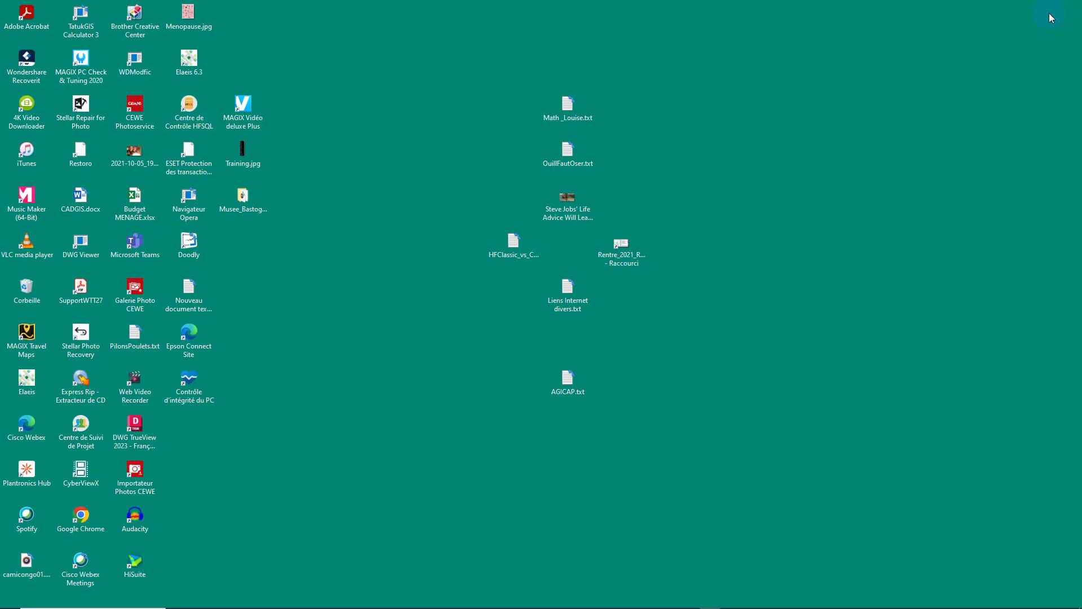
mouse_move(366, 603)
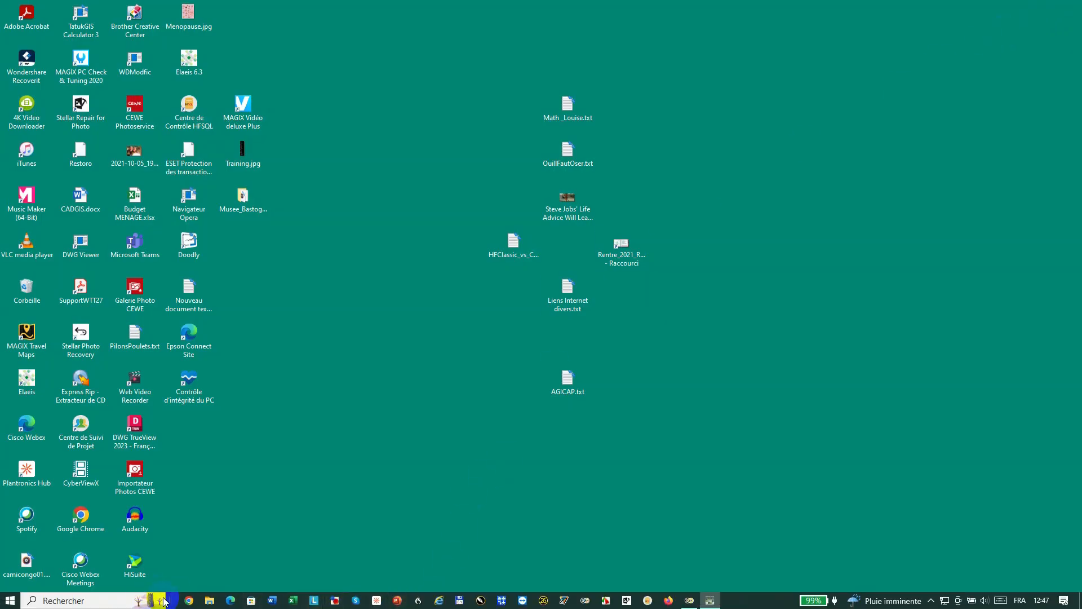
left_click(210, 602)
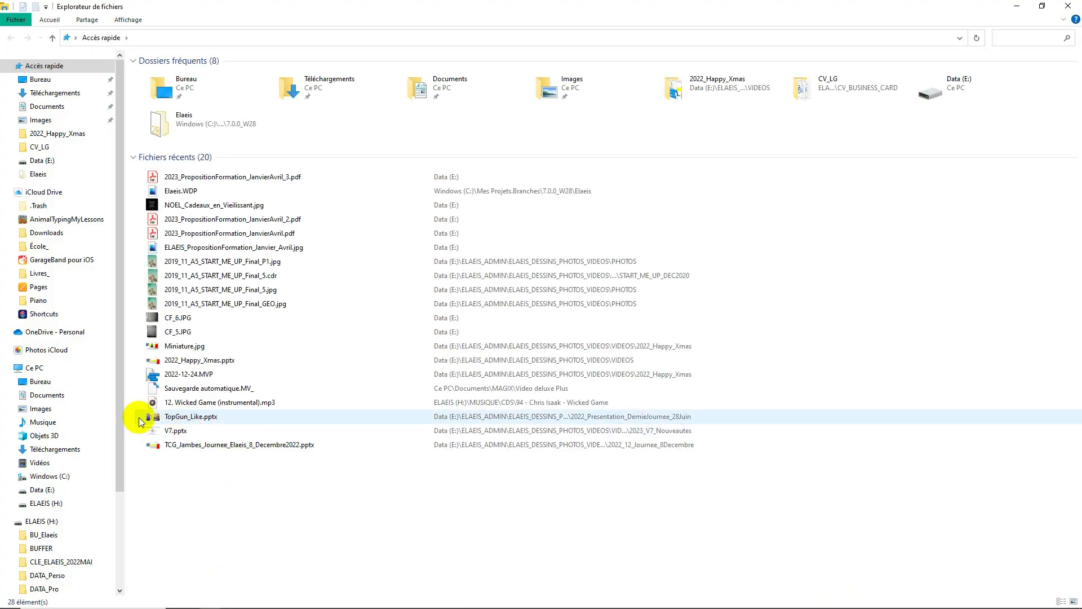
left_click(45, 490)
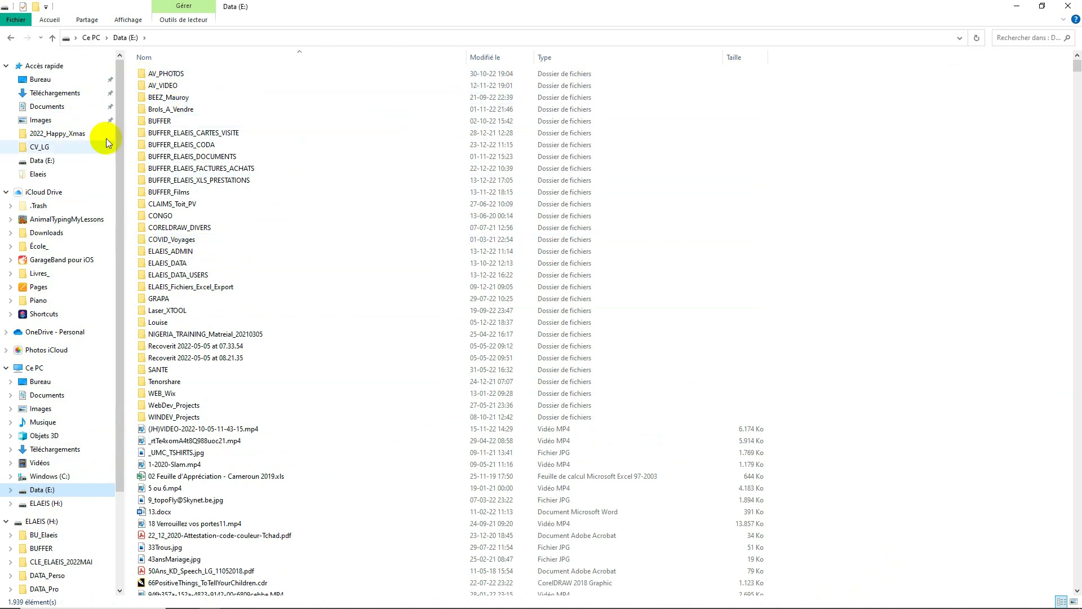
left_click(156, 134)
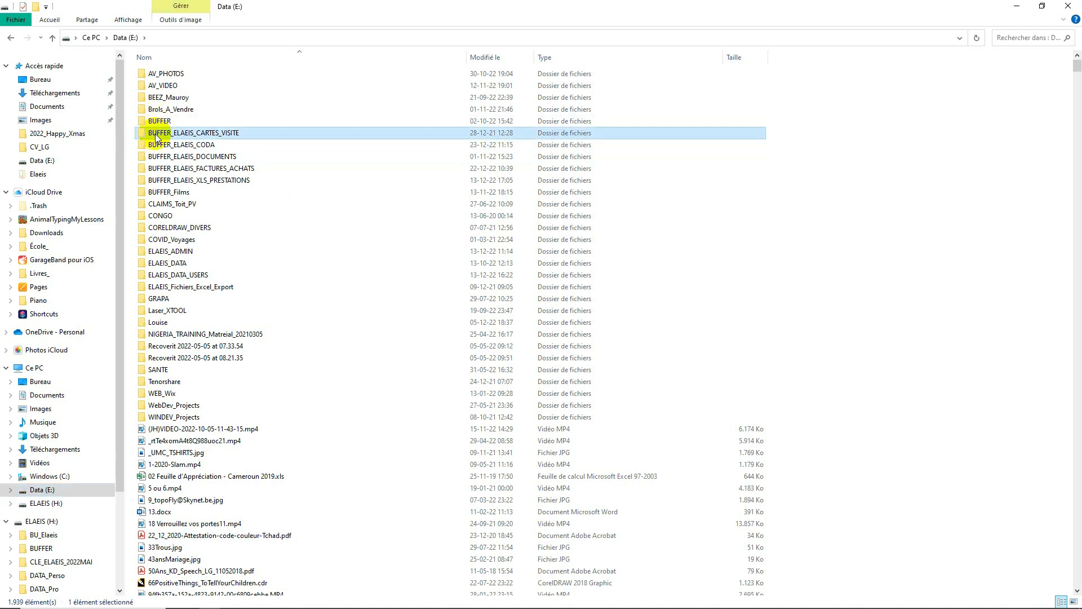
left_click(164, 181, "shift")
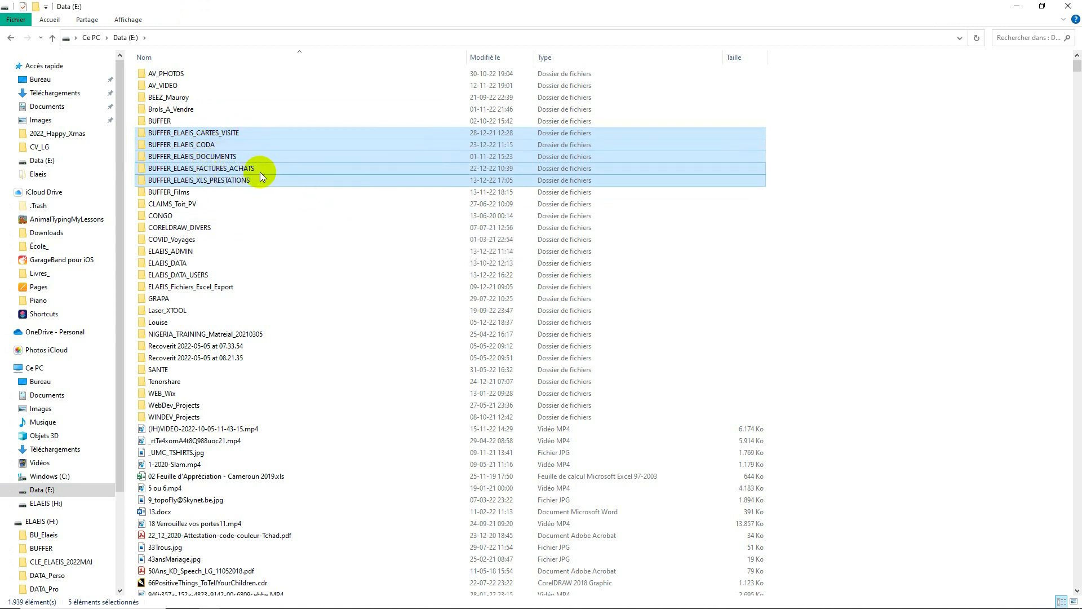
left_click(225, 206)
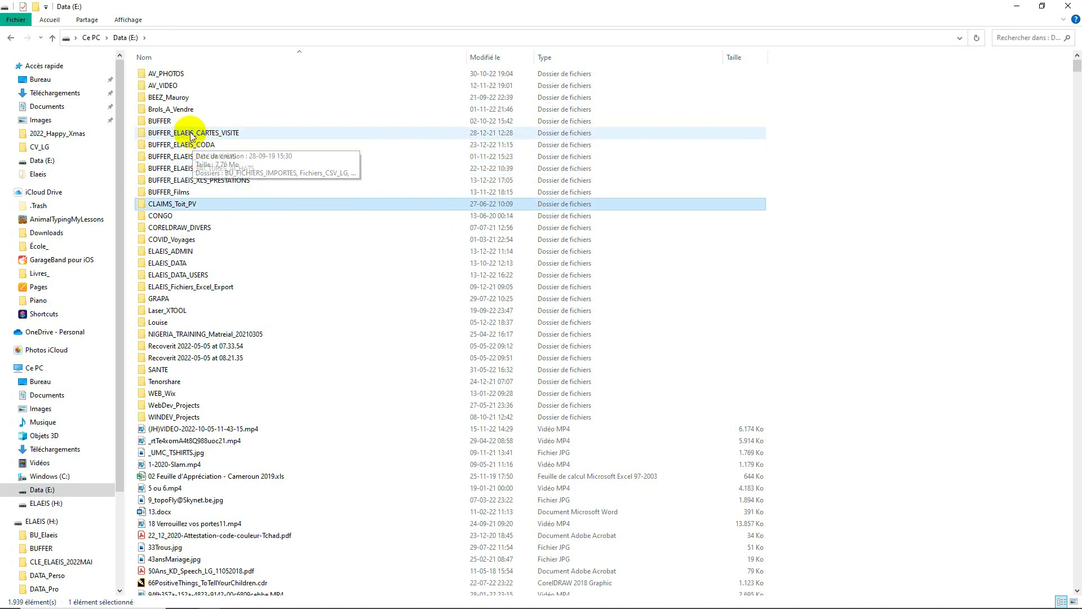
Step: Examine the Orange, Partenamut and PC Soft invoice PDFs listed in BUFFER_ELAEIS_FACTURES_ACHATS, and close File Explorer
double_click(190, 168)
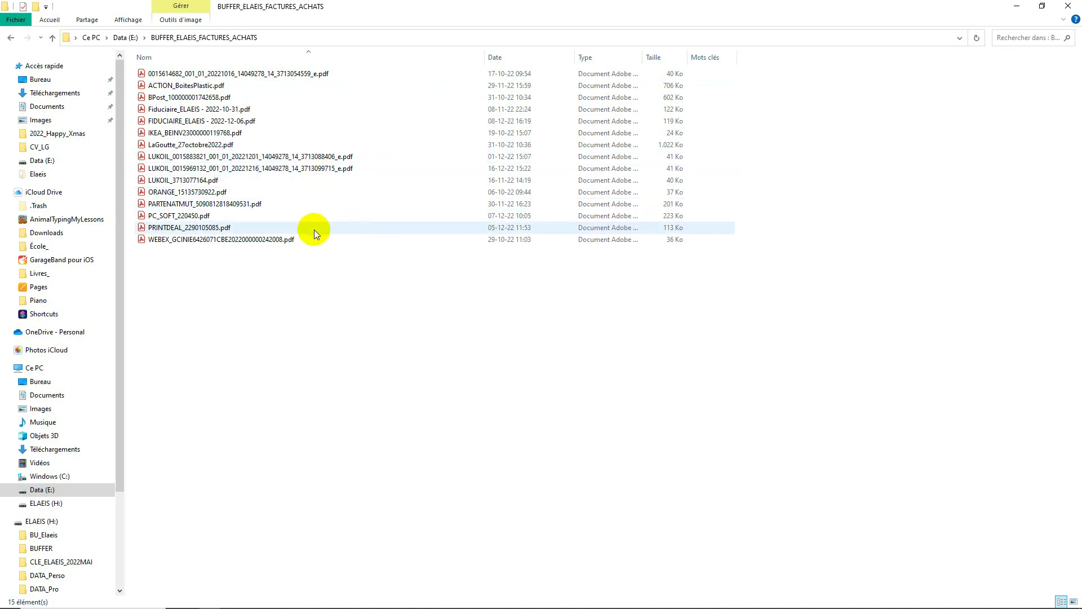
left_click(195, 195)
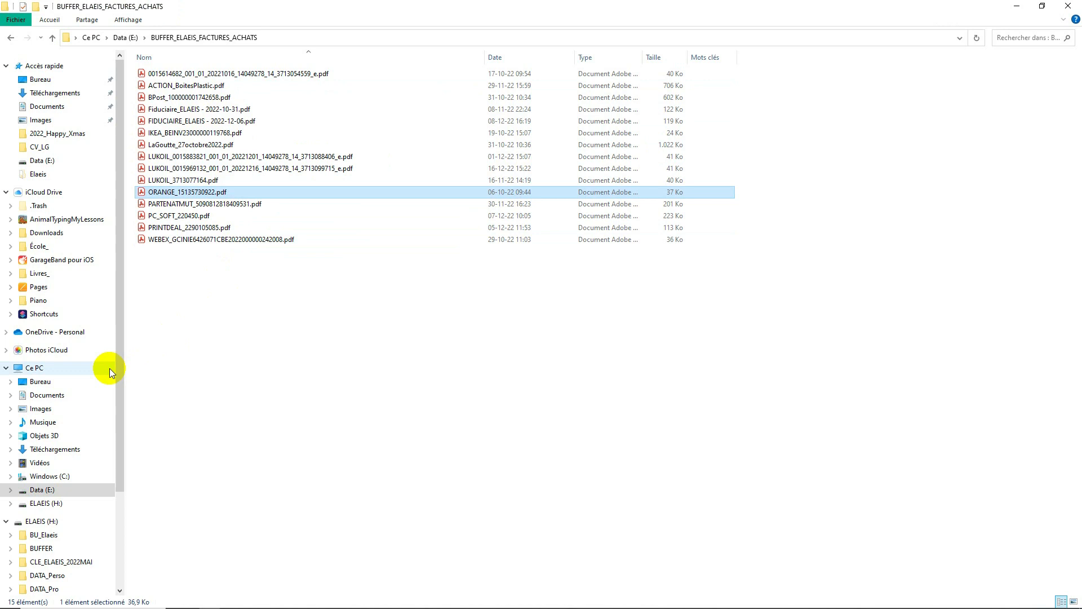
left_click(161, 203)
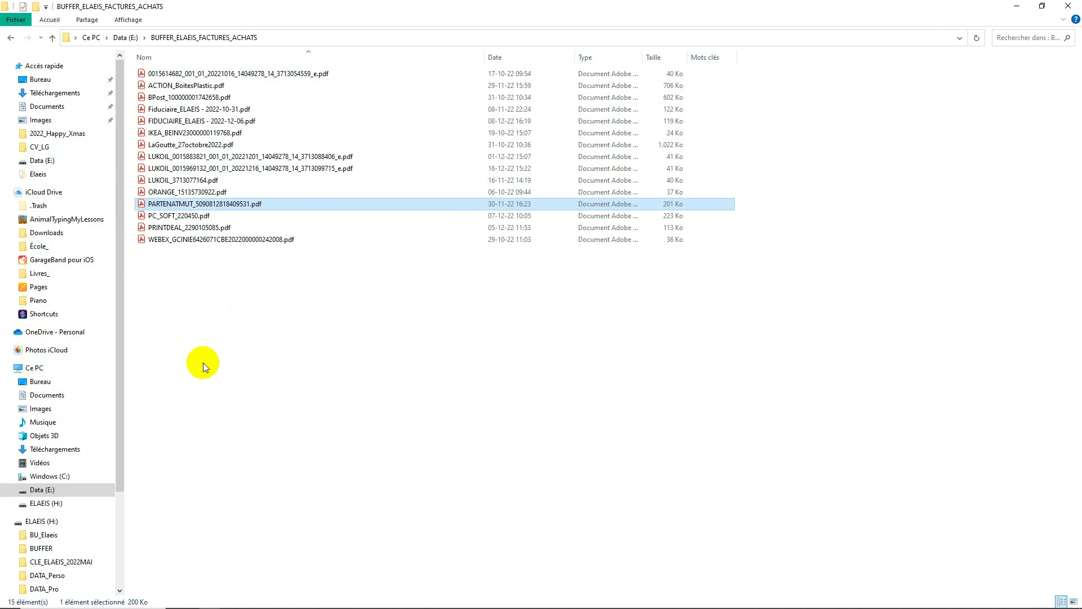
left_click(170, 217)
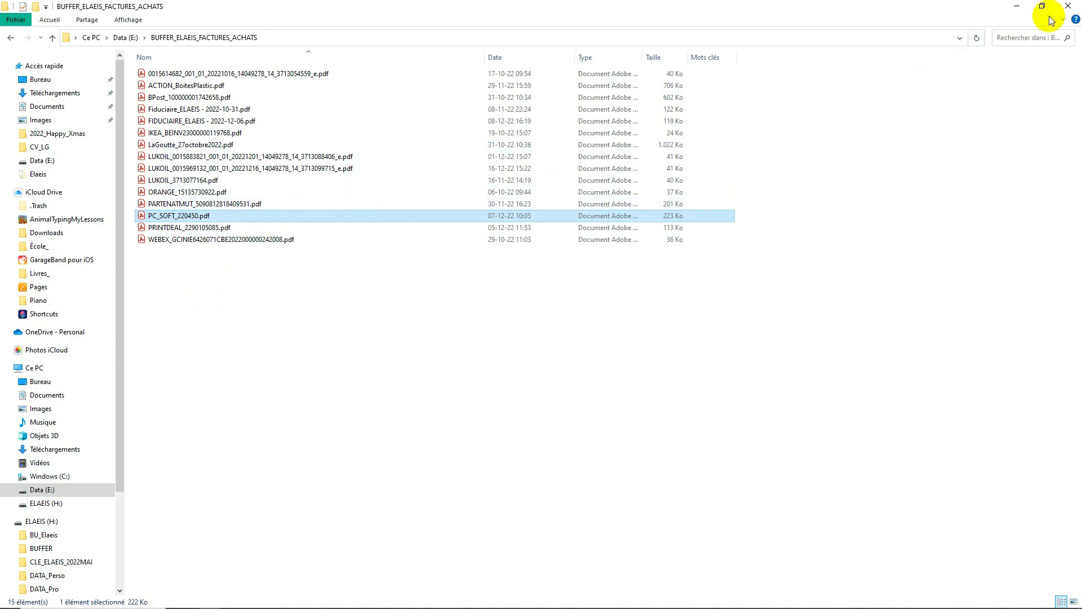
left_click(1073, 9)
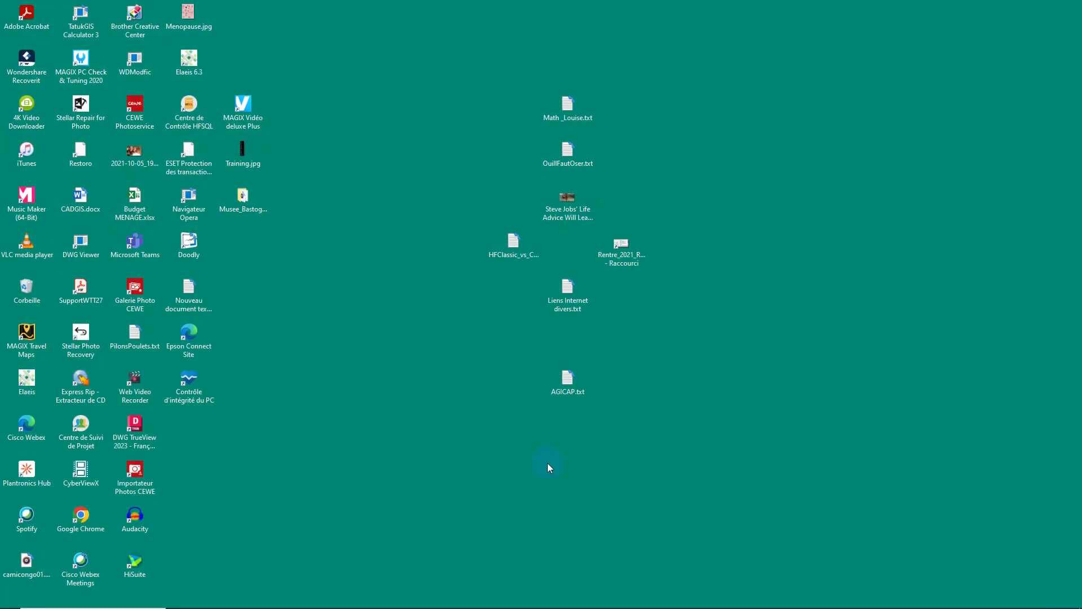
Step: Switch back to ELAEIS and open the pending purchase invoices (Factures Achats en attente) in the finance module
left_click(708, 600)
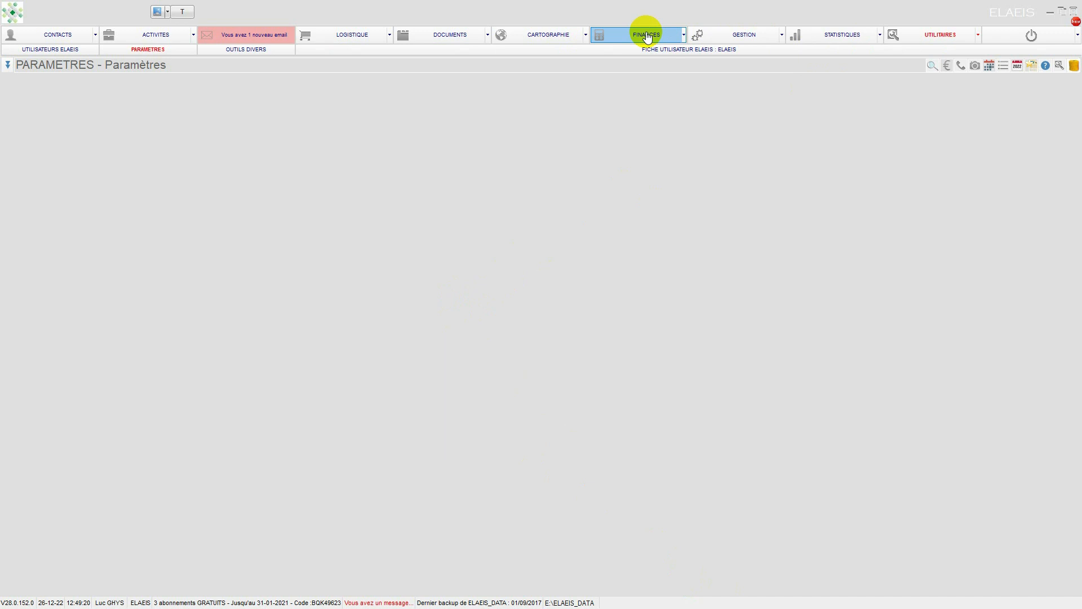
left_click(627, 34)
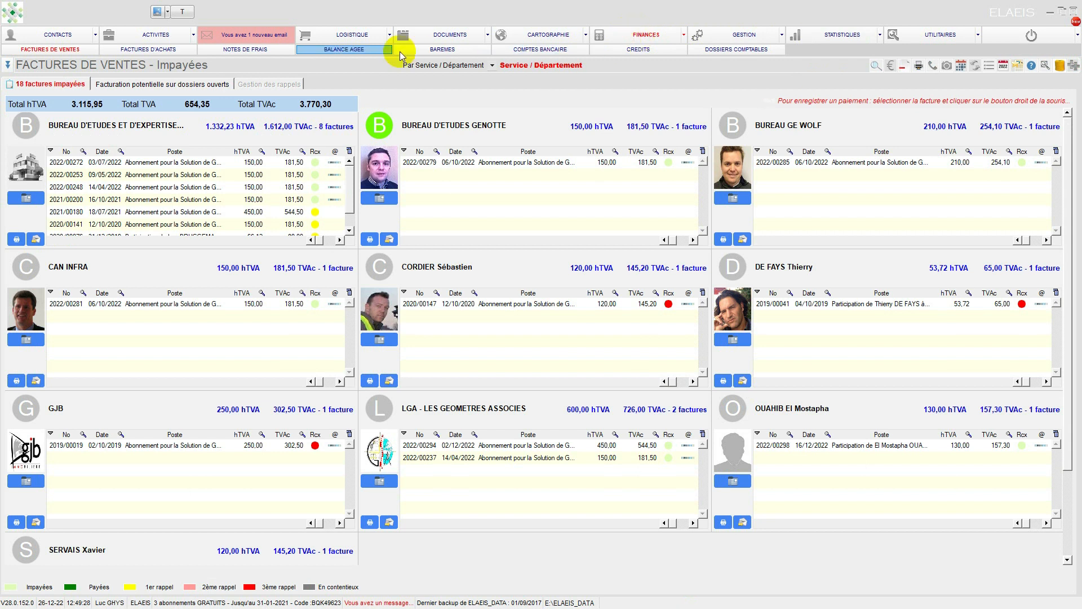
left_click(176, 52)
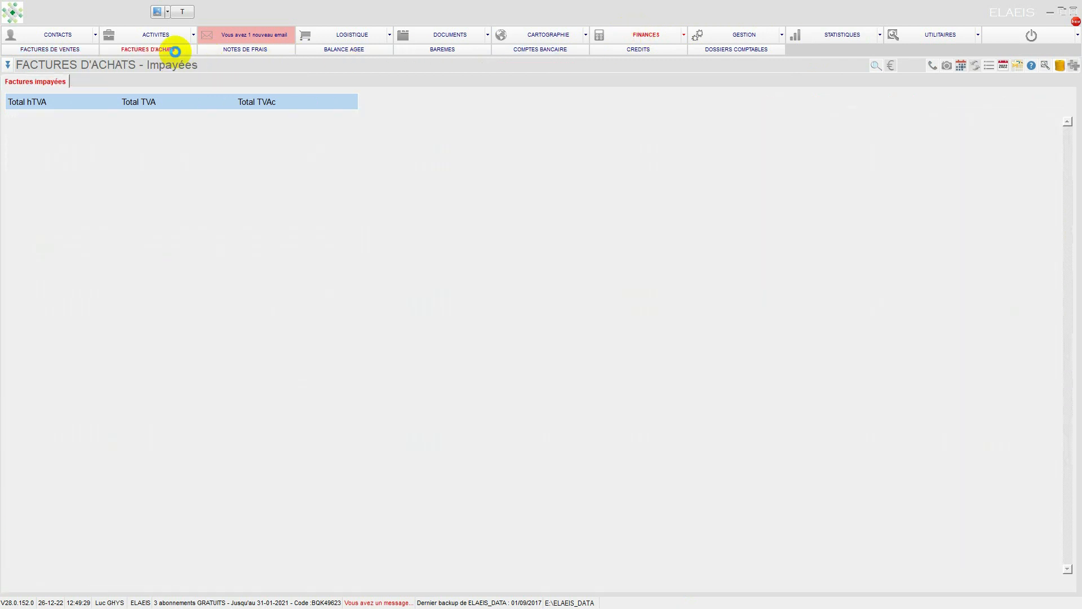
left_click(6, 67)
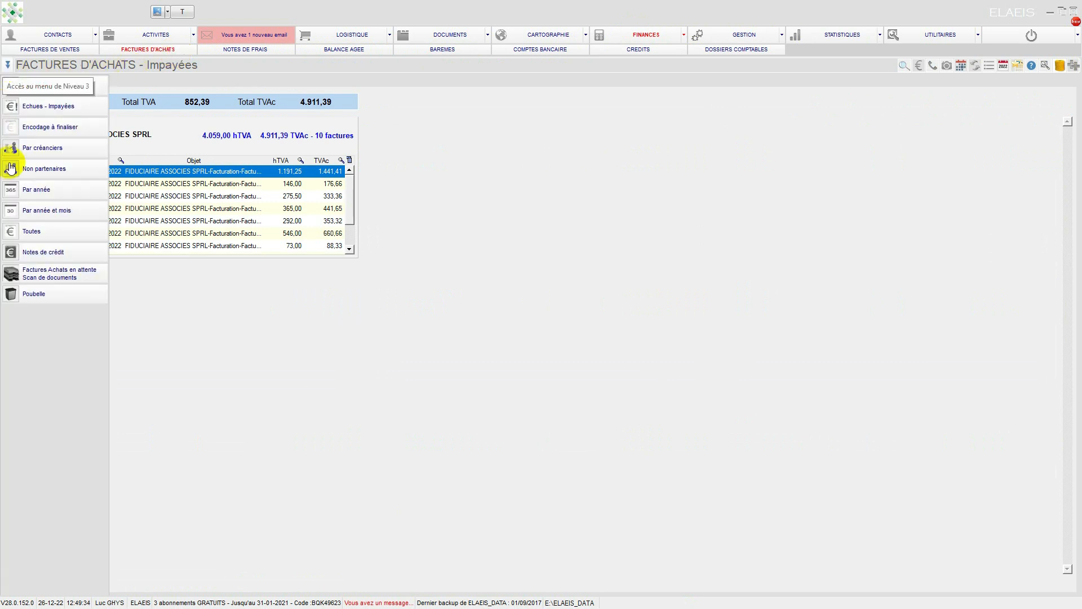
left_click(49, 276)
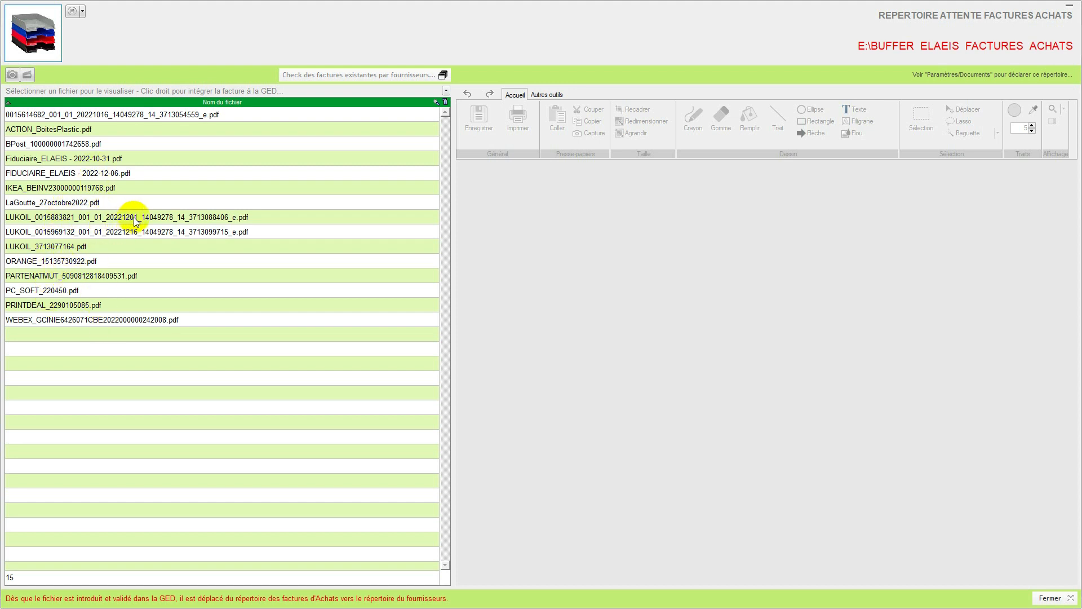
Step: Preview the FIDUCIAIRE_ELAEIS - 2022-12-06.pdf, Lukoil and Orange invoices in the waiting directory, and close it
left_click(50, 176)
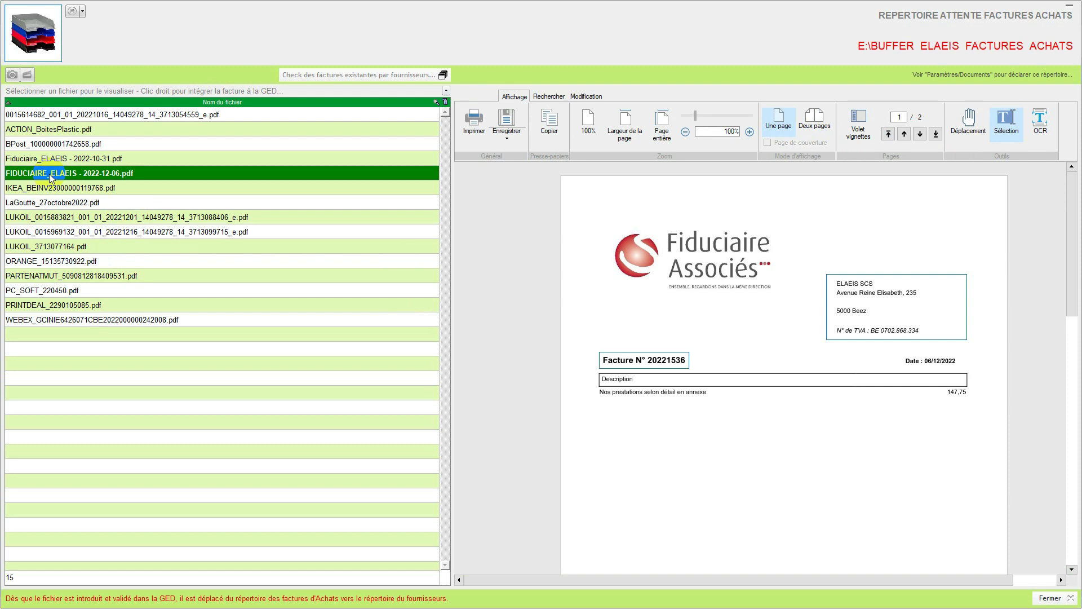
left_click(42, 234)
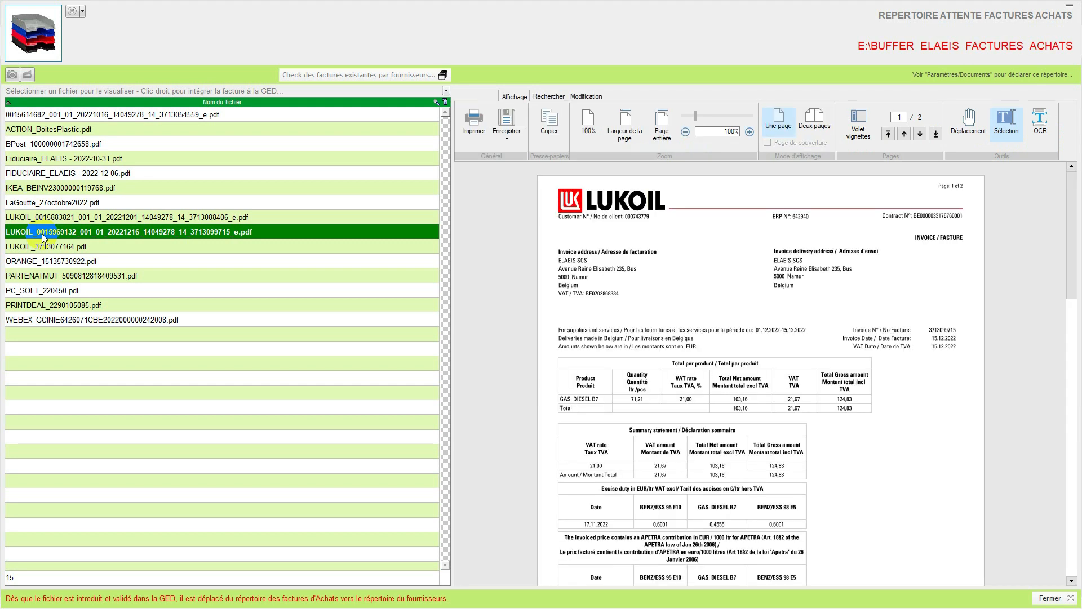
left_click(32, 249)
left_click(33, 259)
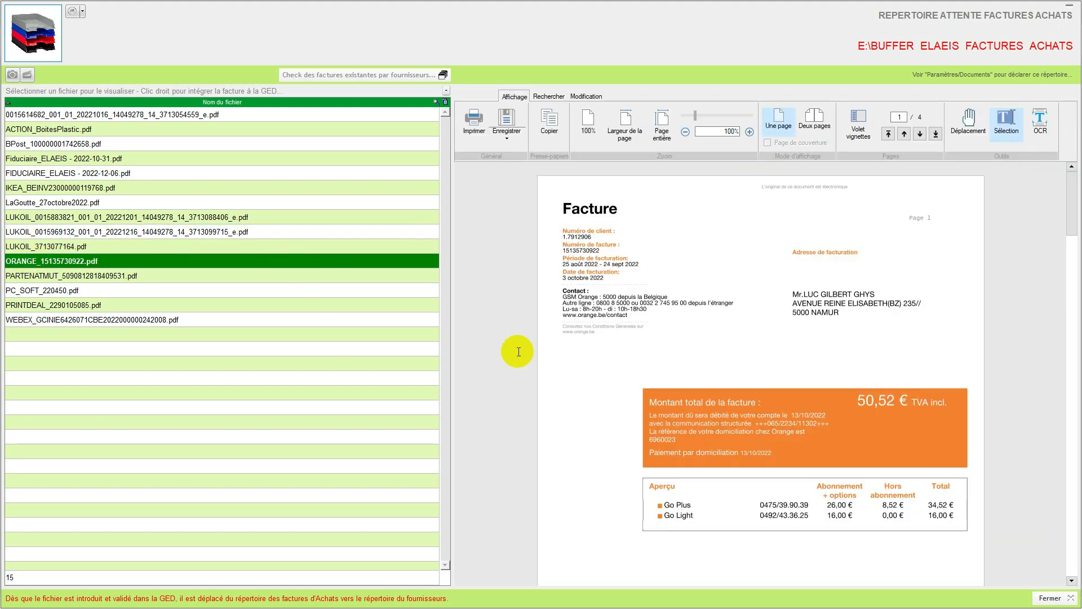
left_click(1051, 599)
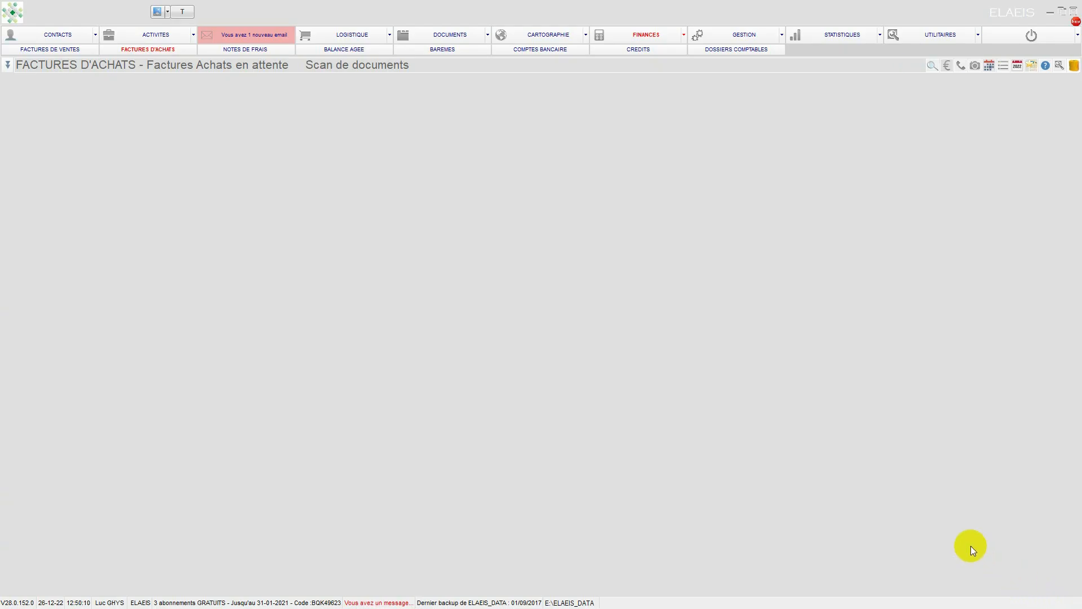
Step: Display the active suppliers (FOURNISSEURS - Actifs) in the contacts and browse through them
left_click(58, 34)
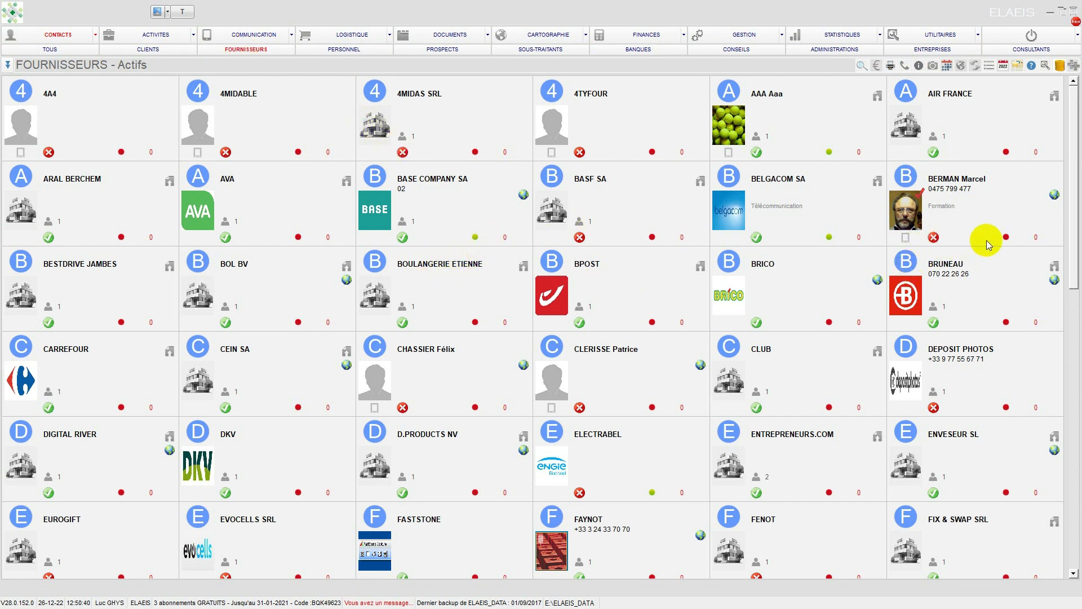
left_click_drag(1077, 230, 1074, 162)
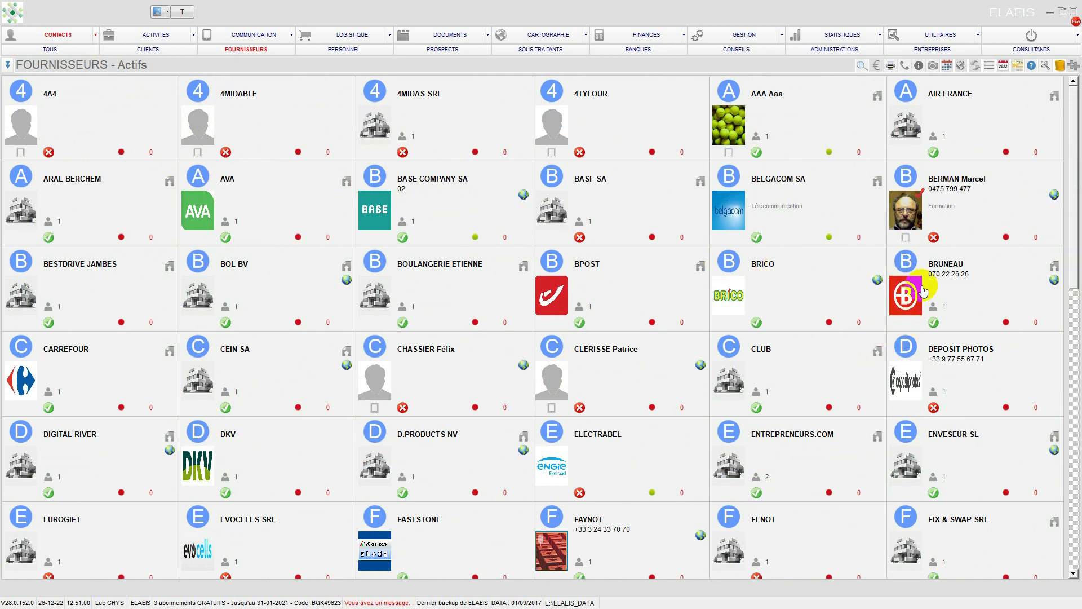
Step: Select the BRUNEAU supplier and browse through the list of active suppliers
left_click(998, 285)
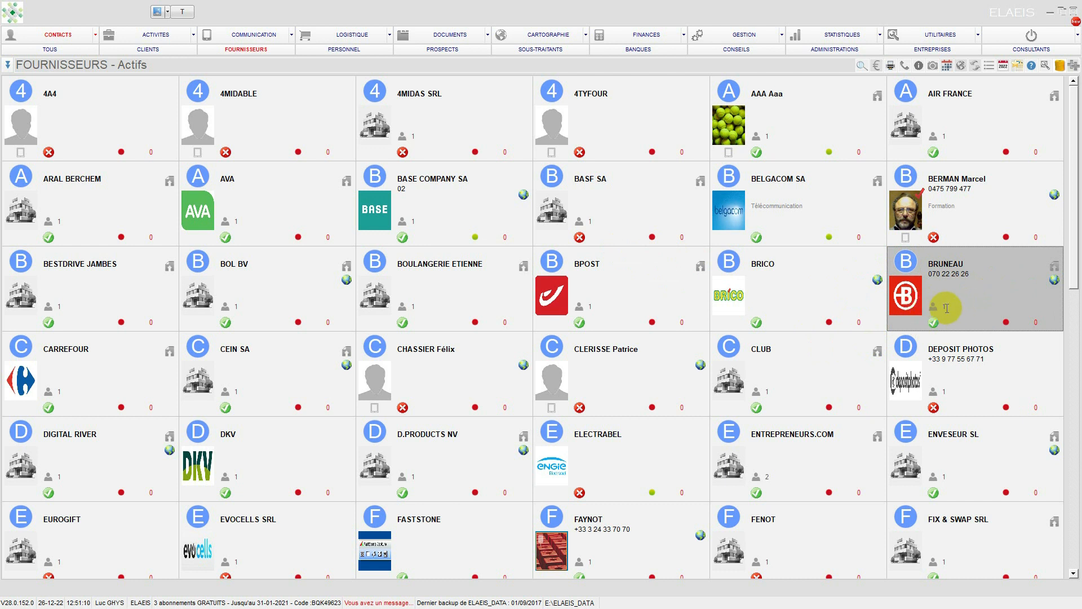
mouse_move(939, 316)
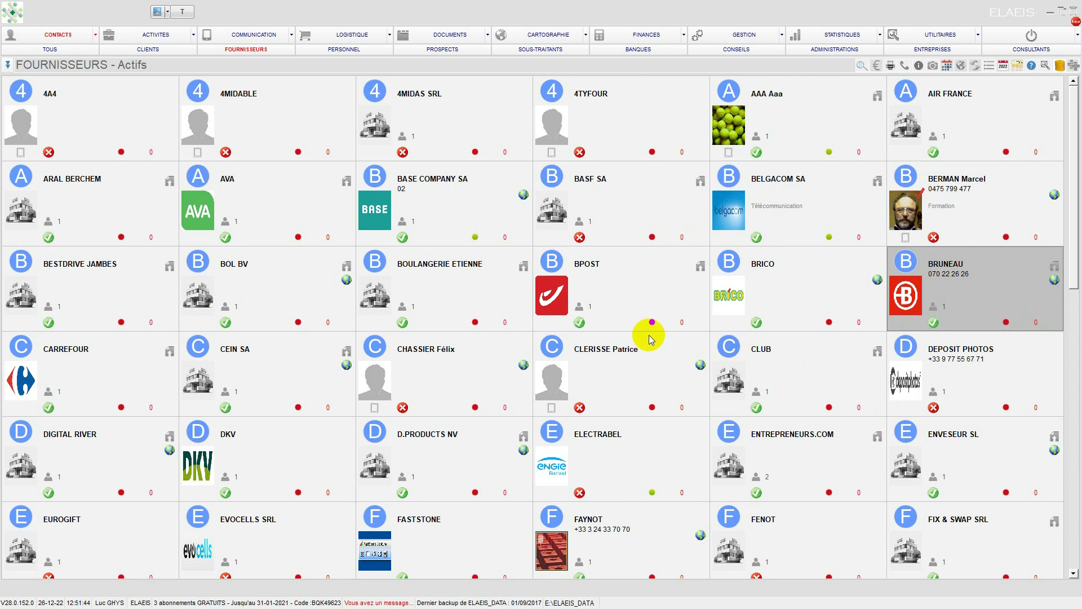
scroll(648, 338, "down", 3)
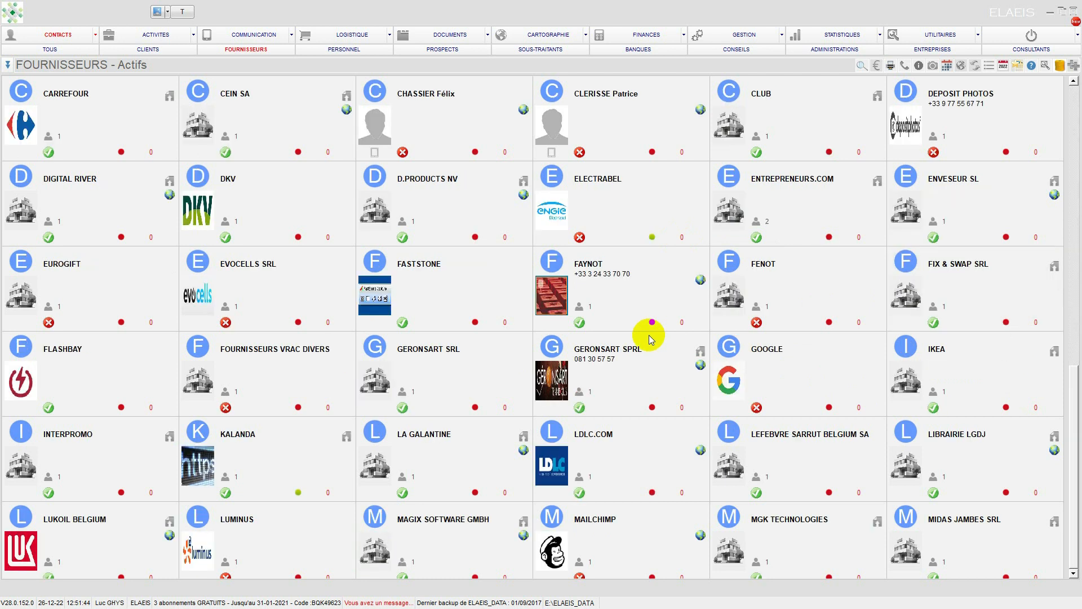
scroll(331, 186, "down", 5)
scroll(337, 191, "up", 8)
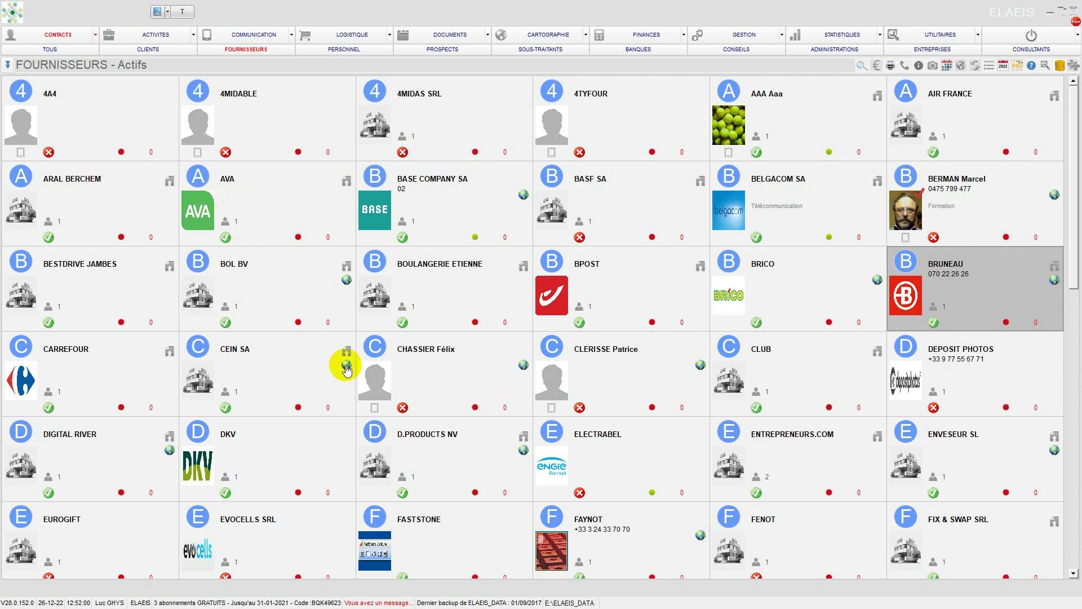
Step: Open BRUNEAU's contact record, view the invoices in its supplier account (Compte), and close both records without saving
left_click(908, 292)
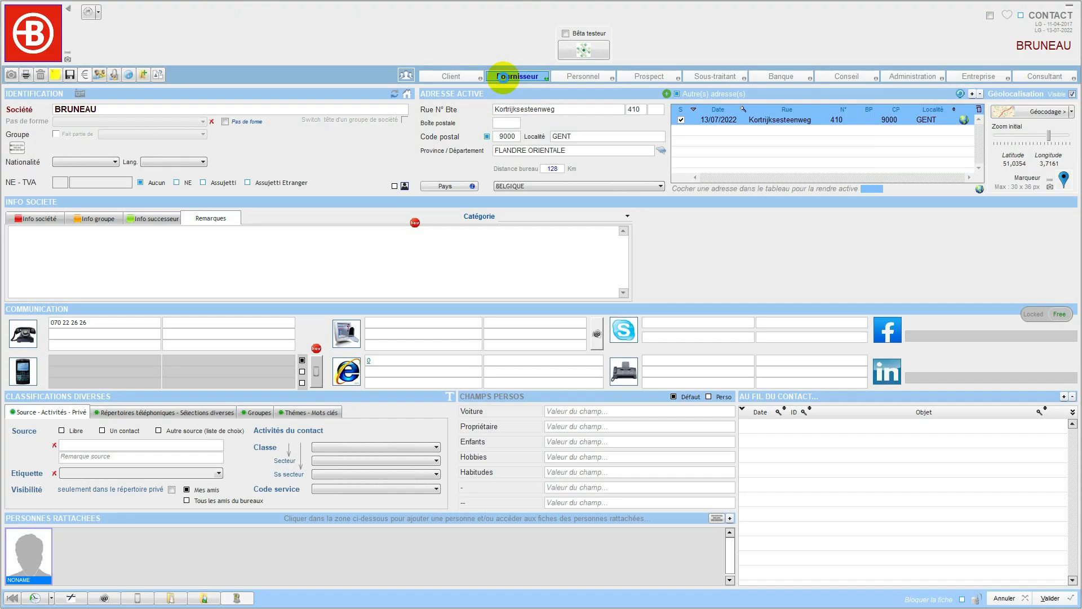
left_click(502, 78)
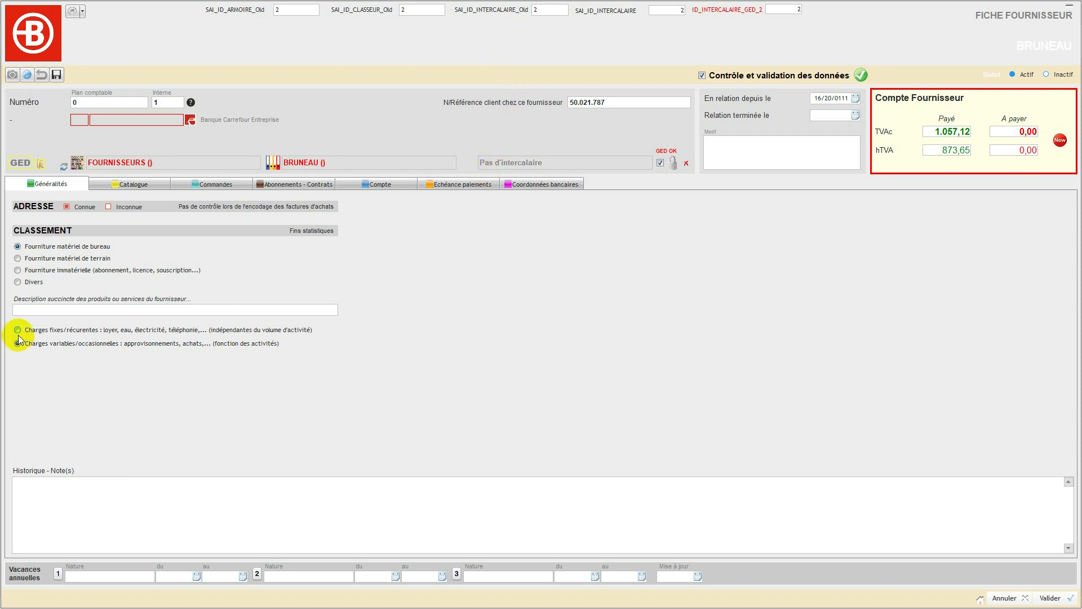
left_click(377, 182)
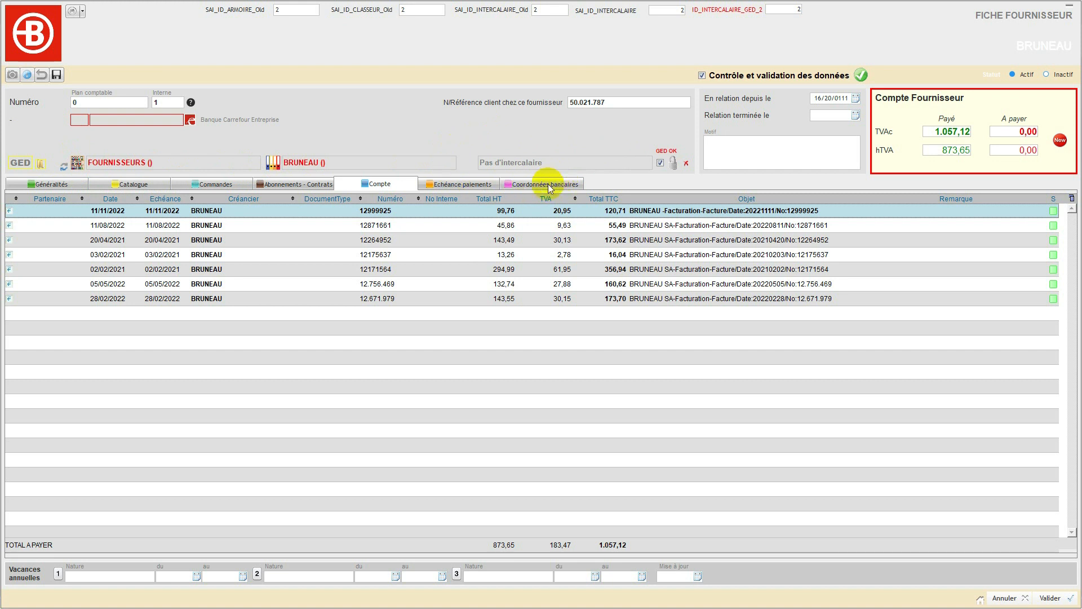
left_click(997, 598)
left_click(997, 600)
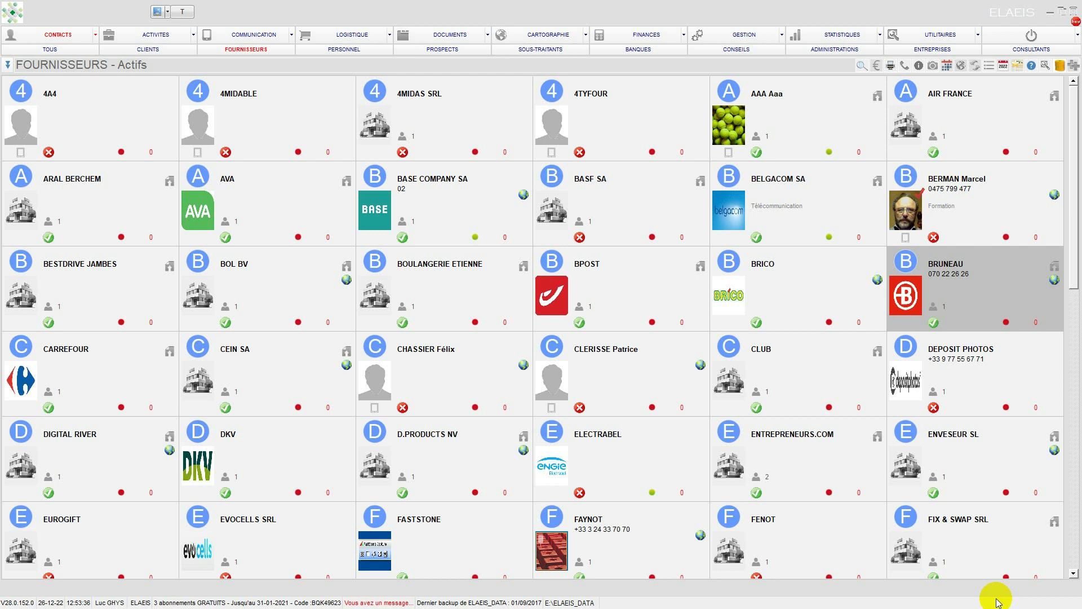
Step: Open the Bruneau binder in the GED's FOURNISSEURS cabinet, preview the invoice dated 28/02/2022 and select the word BROTHER in it
left_click(454, 35)
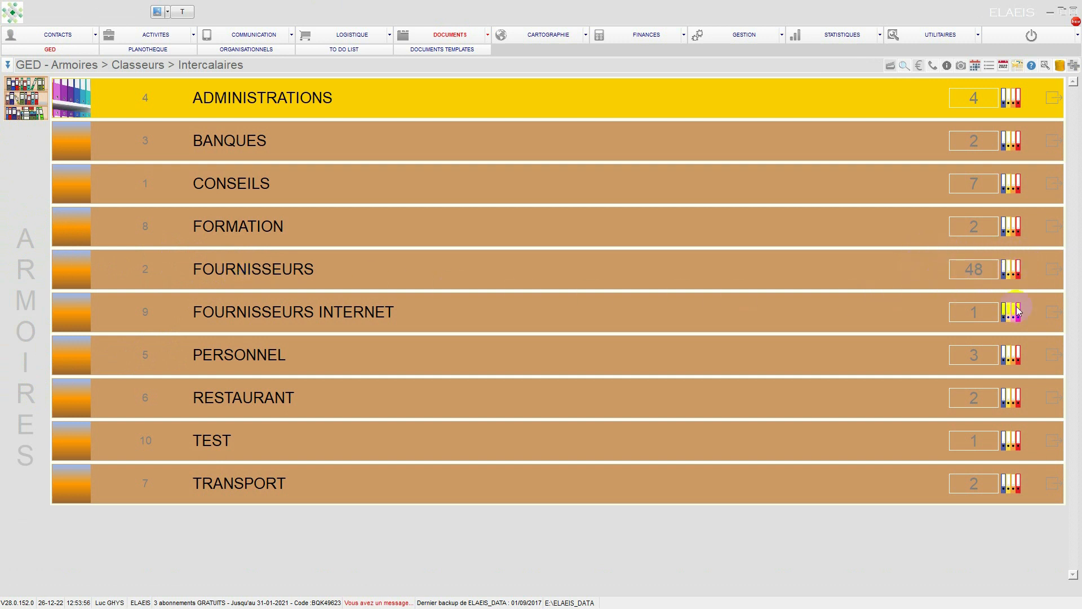
left_click(1054, 274)
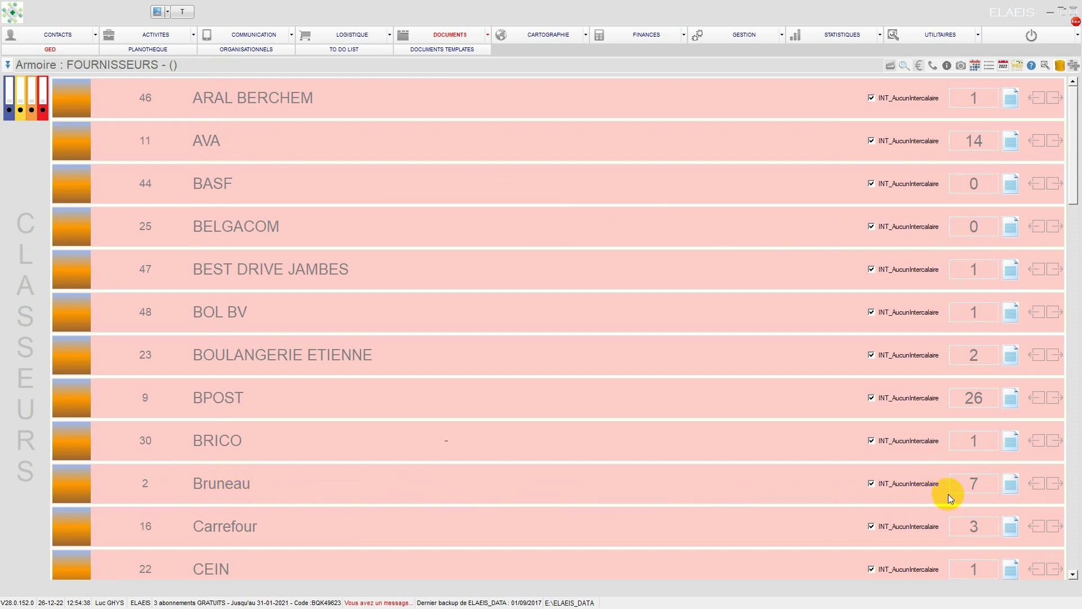
left_click(1054, 484)
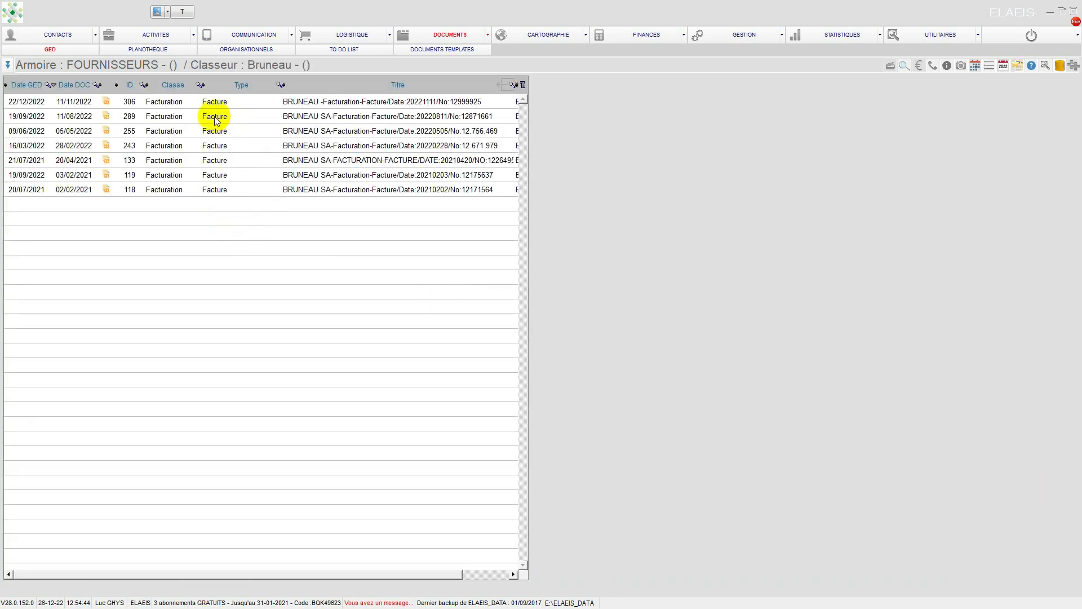
left_click(188, 130)
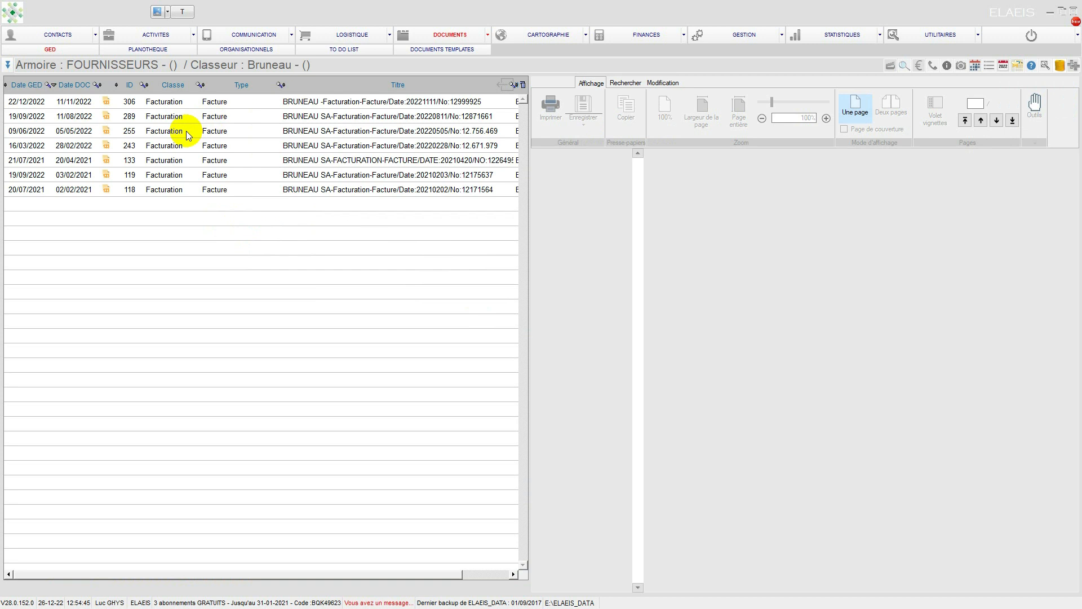
left_click(180, 146)
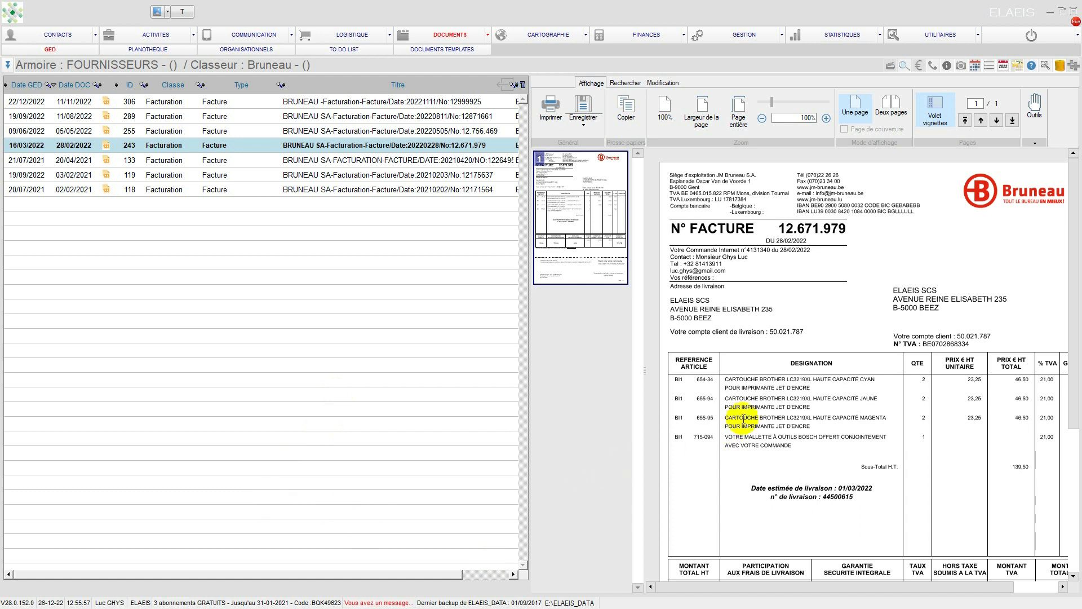
double_click(771, 398)
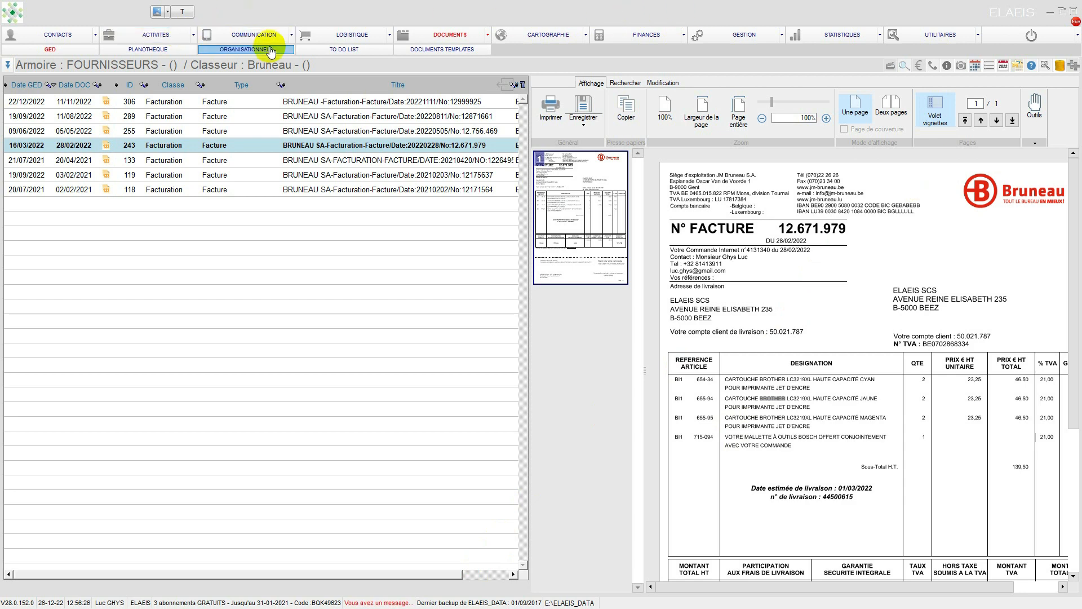
Step: Run a general search for "brother", display the matching documents and close the search
left_click(905, 66)
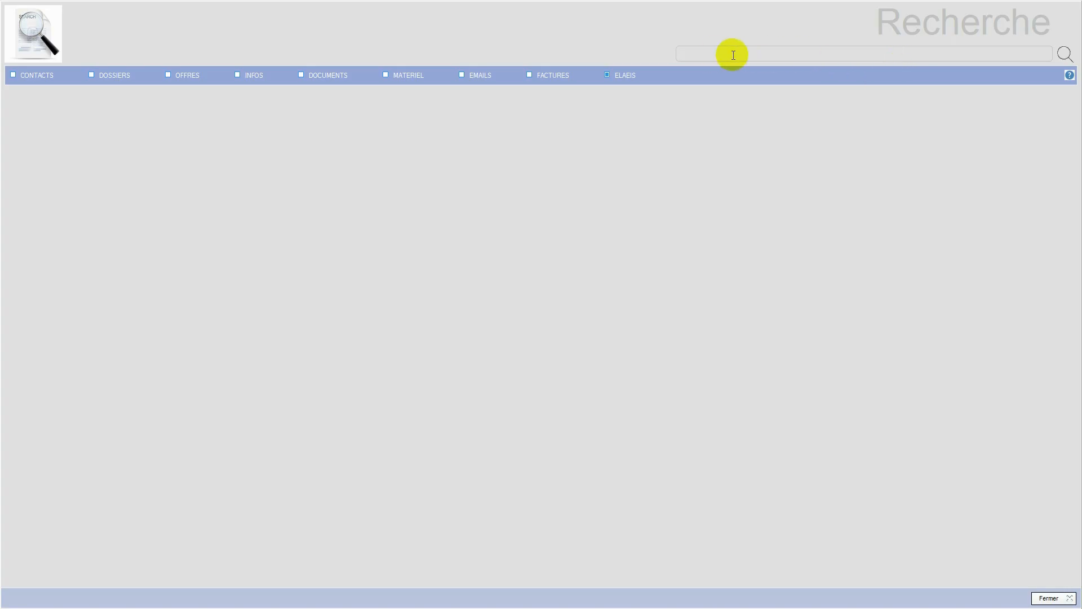
type("brother")
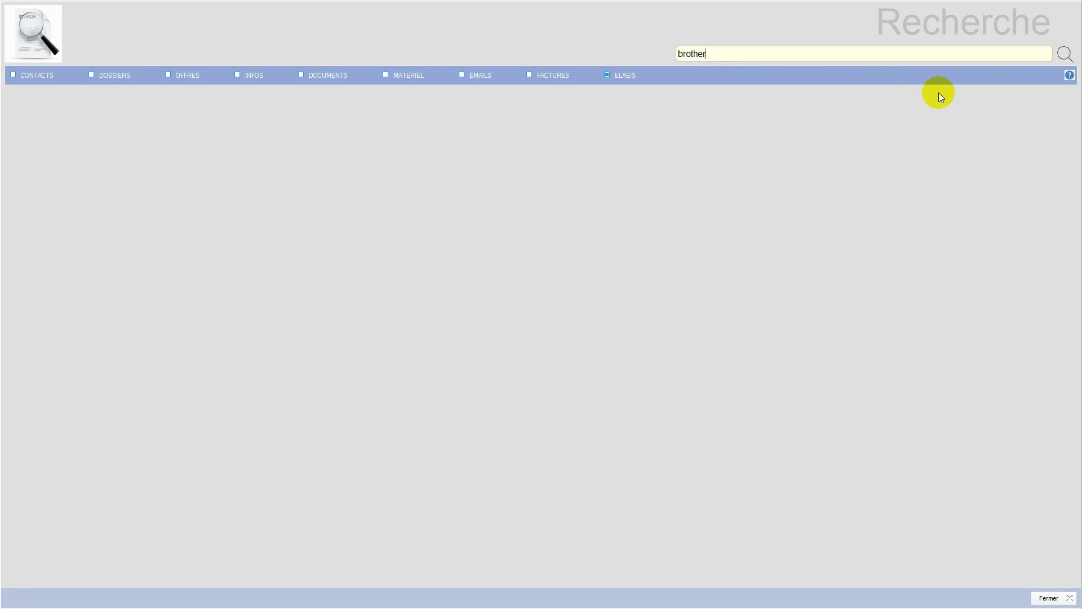
key("Return")
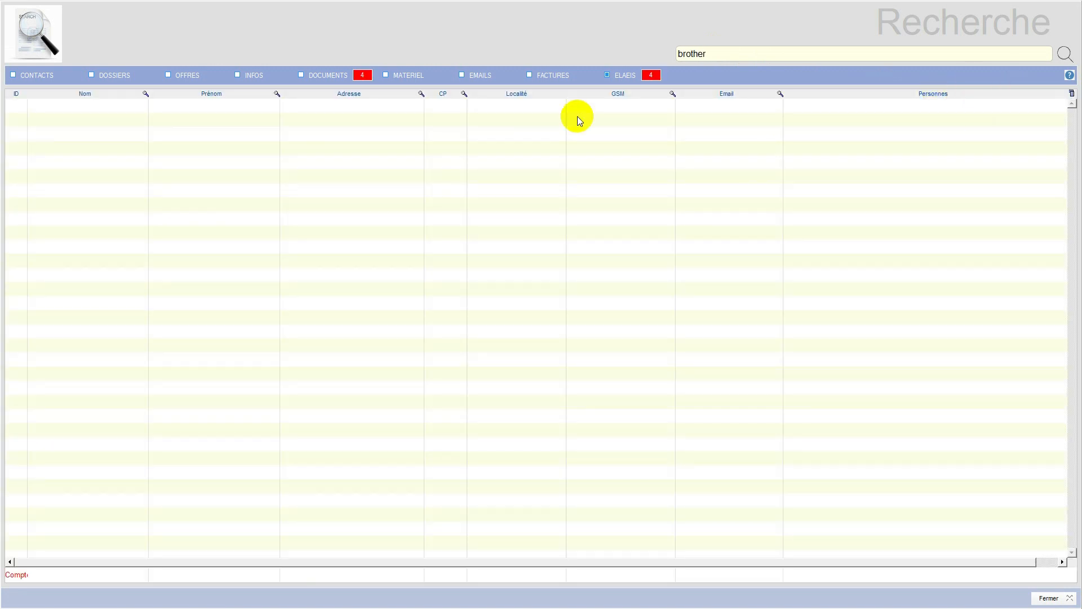
left_click(325, 78)
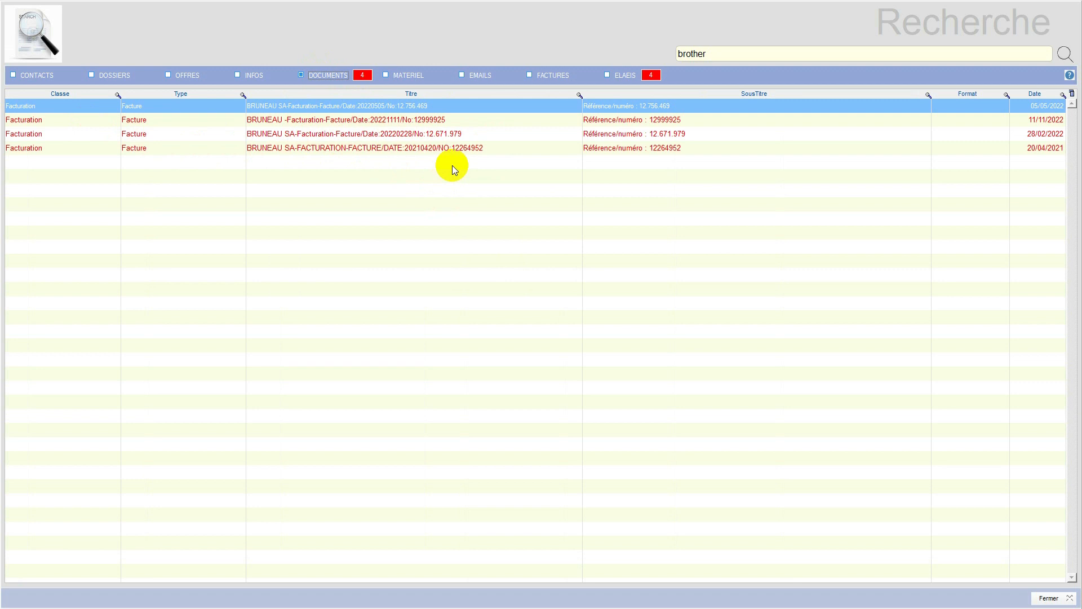
left_click(1050, 599)
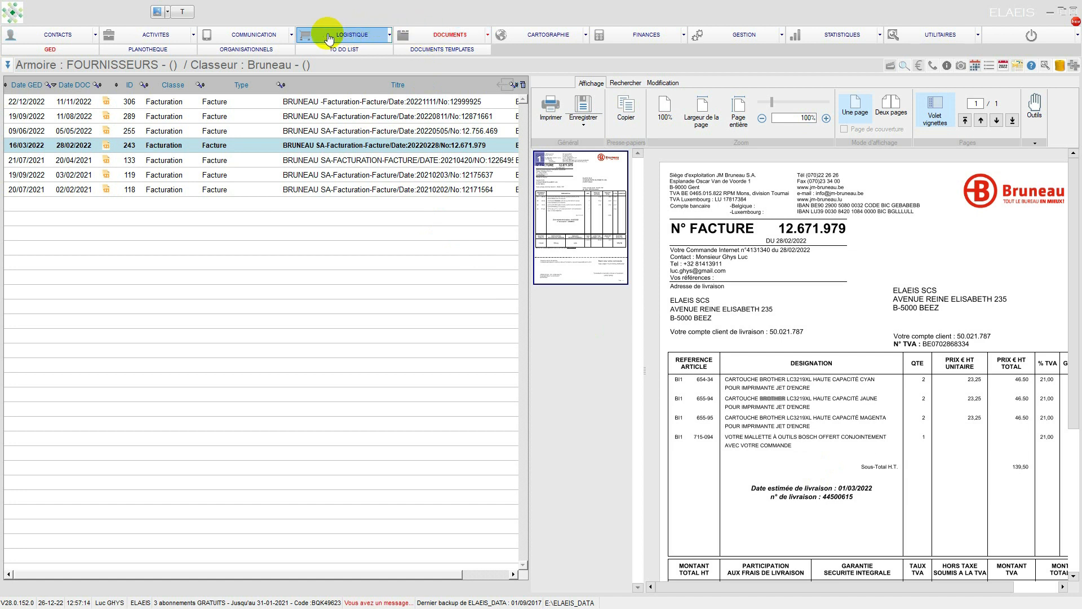
Step: Create a new GED cabinet (Armoire) named TEST2 with the description "Doc divers"
left_click(438, 35)
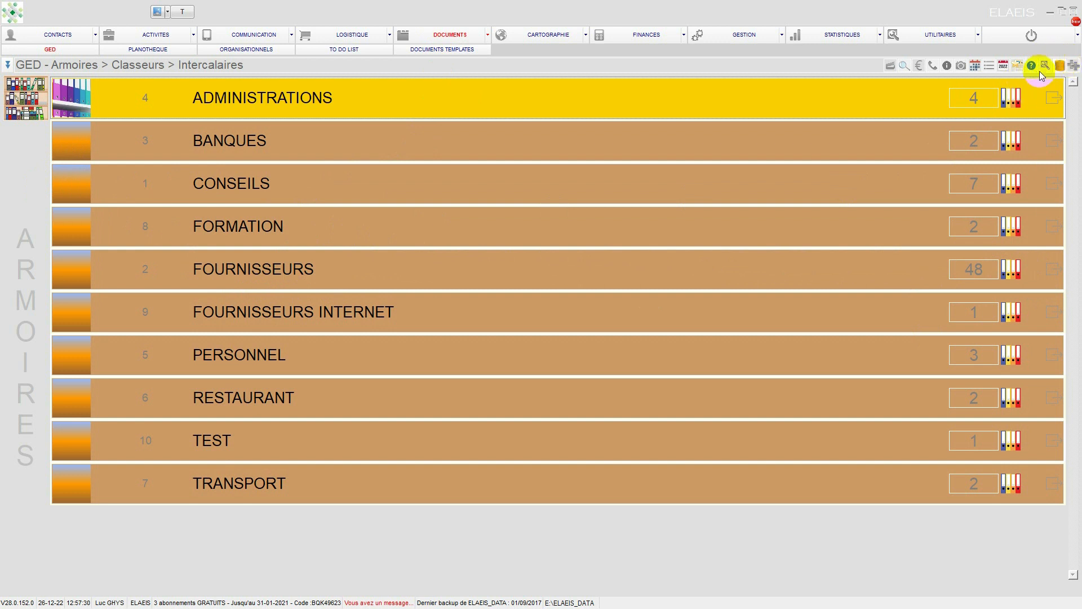
left_click(1077, 67)
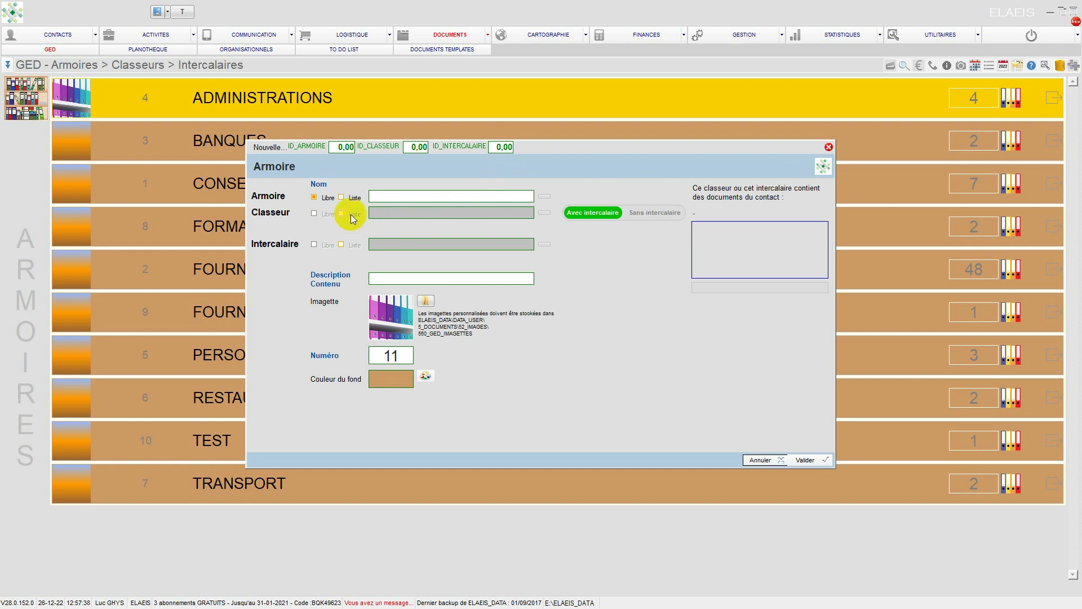
left_click(386, 195)
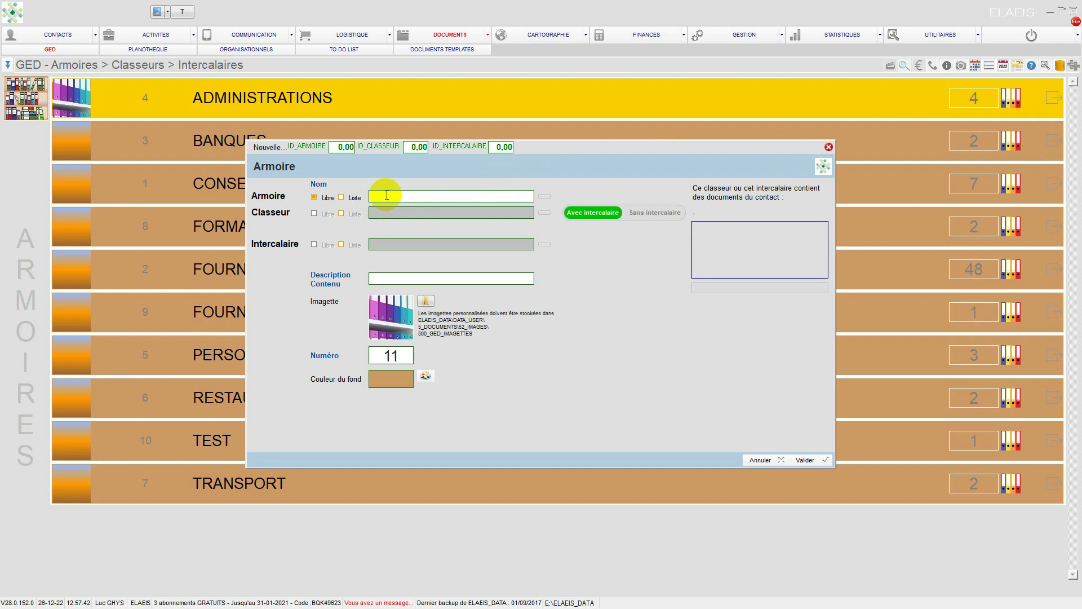
type("TEST2")
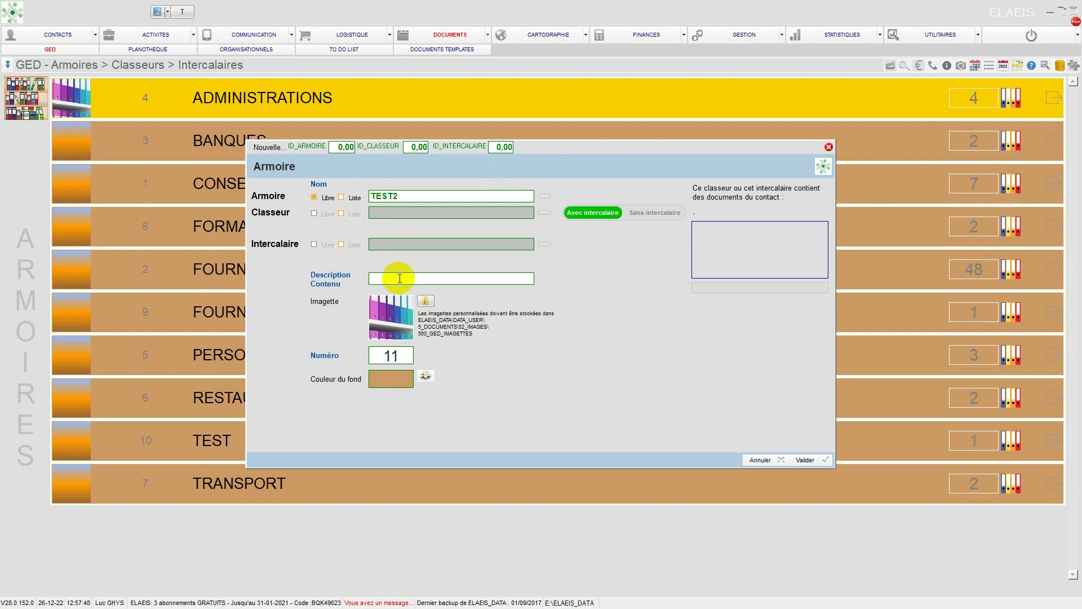
left_click(424, 279)
type("Doc divers")
left_click(803, 458)
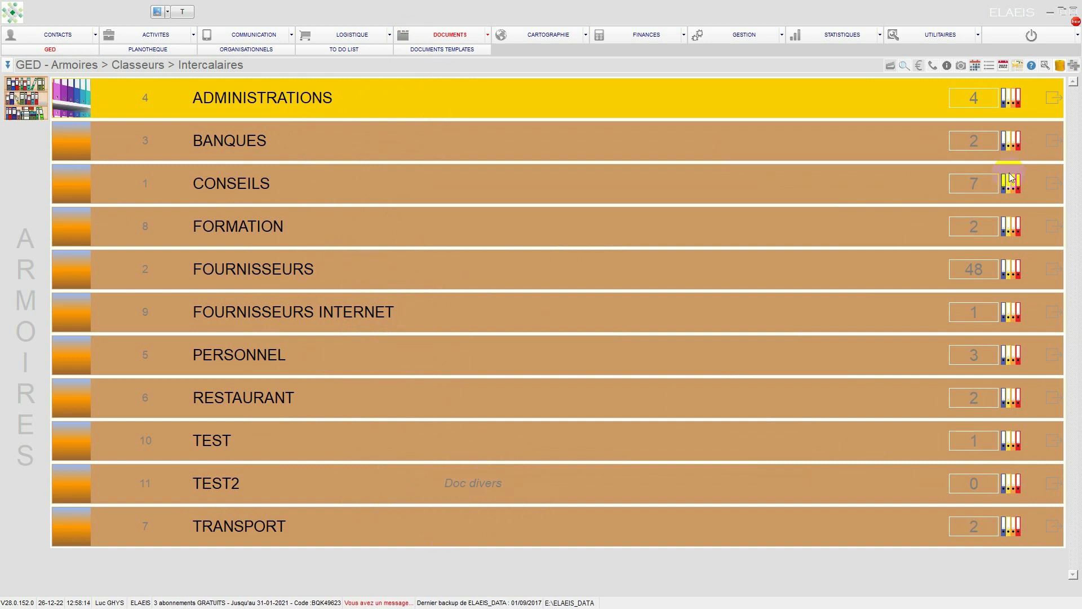
left_click(1072, 66)
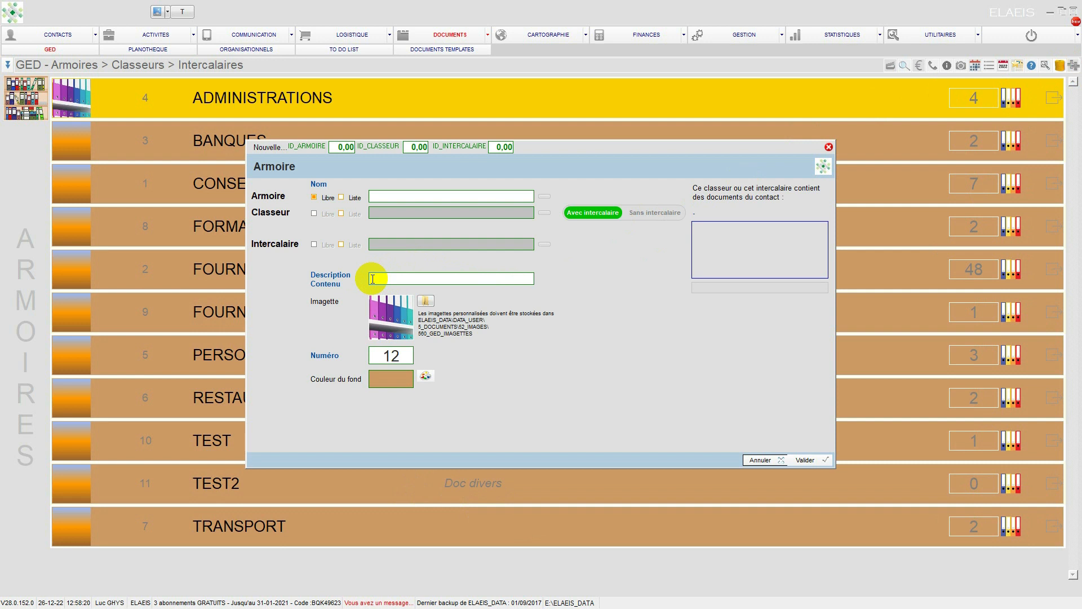
left_click(758, 460)
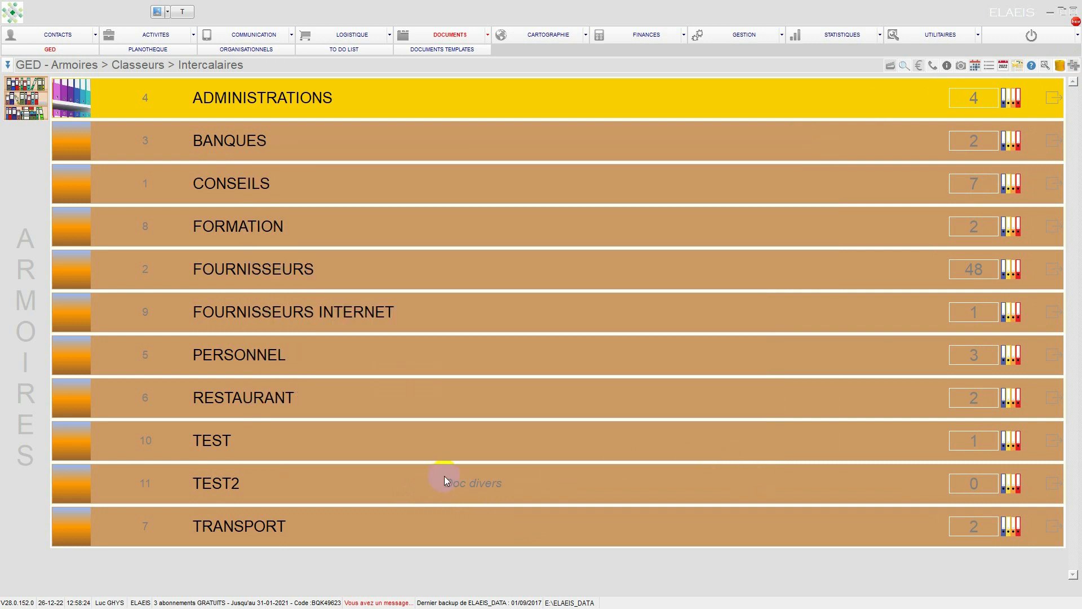
Step: Create a binder (Classeur) named C1 with the description "Divers" inside the TEST2 cabinet
left_click(1053, 484)
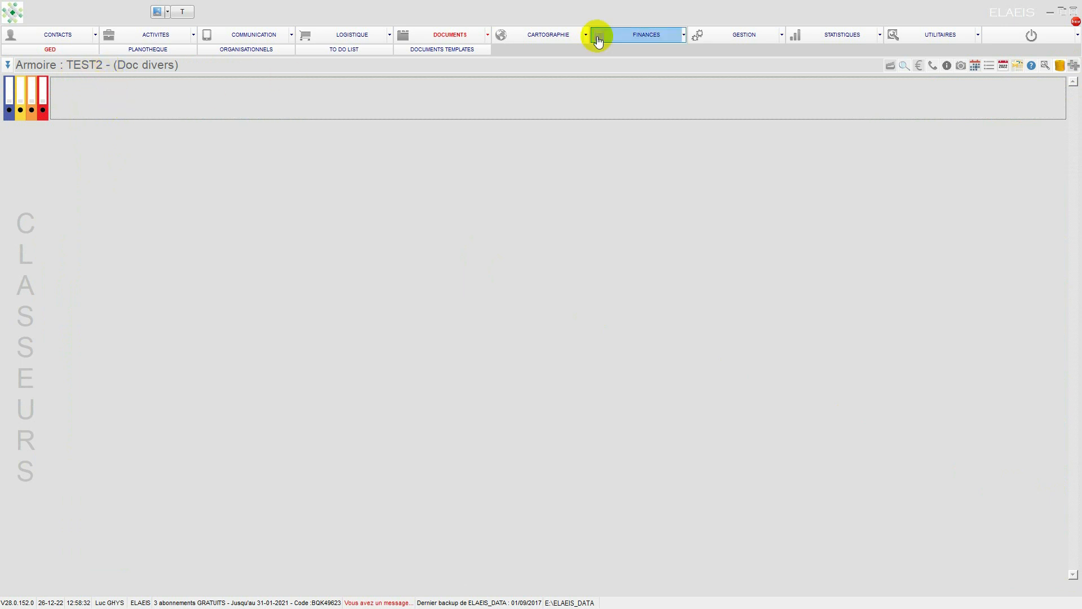
left_click(1073, 66)
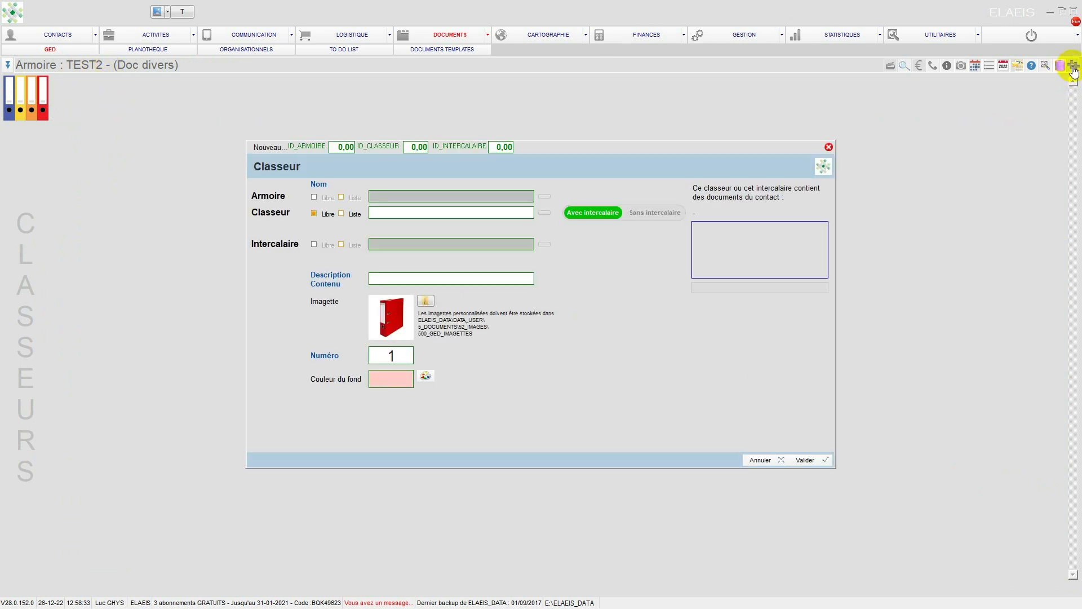
left_click(402, 213)
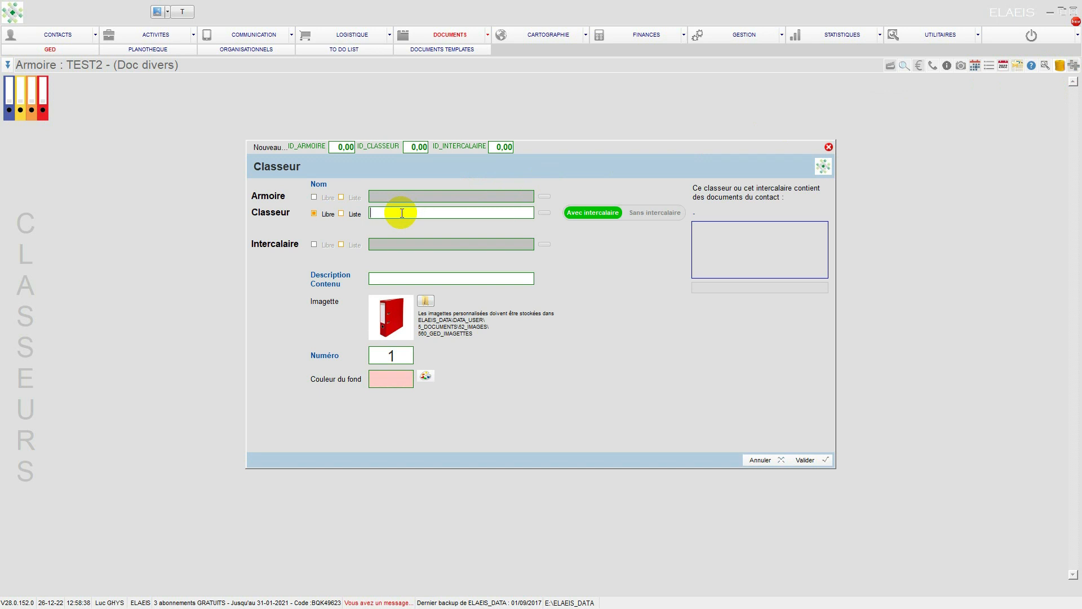
type("C1")
left_click(399, 277)
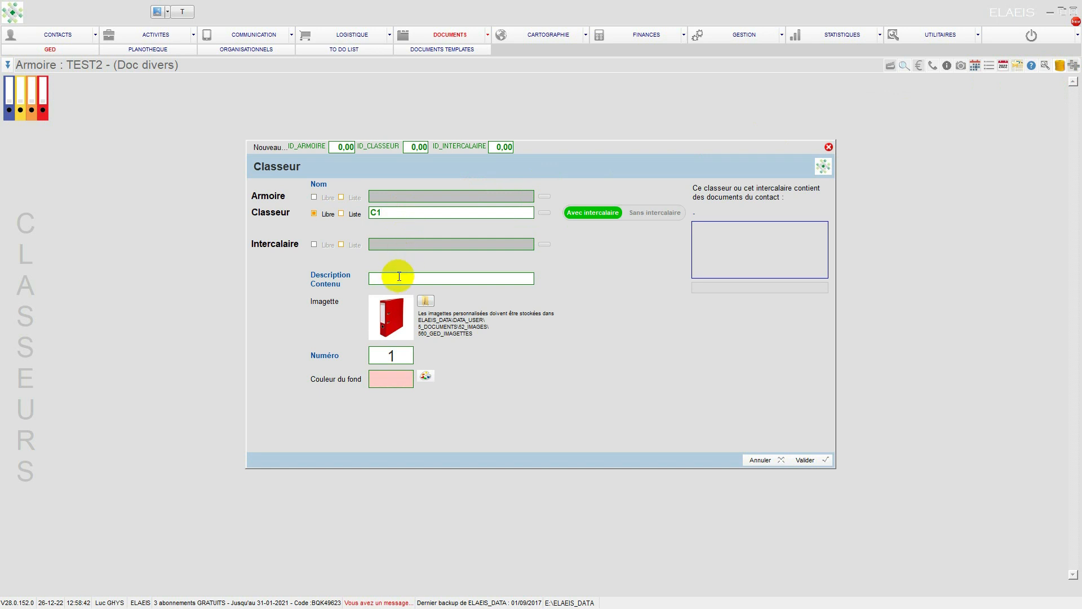
type("Divers")
left_click(799, 459)
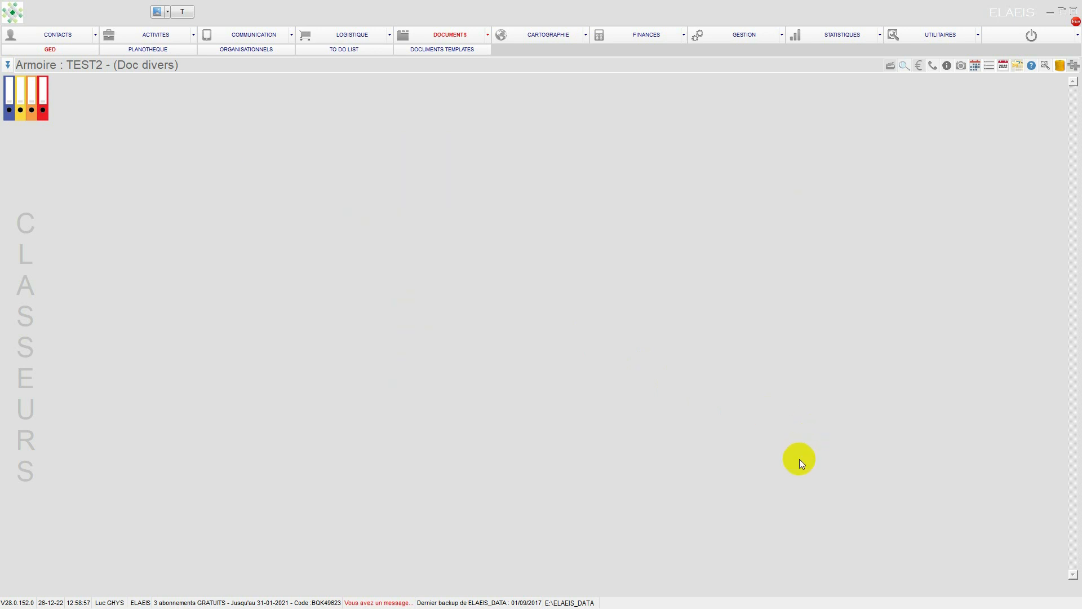
Step: Create a divider (Intercalaire) named i1 with the description "DIV1" in the C1 binder of the TEST2 cabinet
left_click(449, 38)
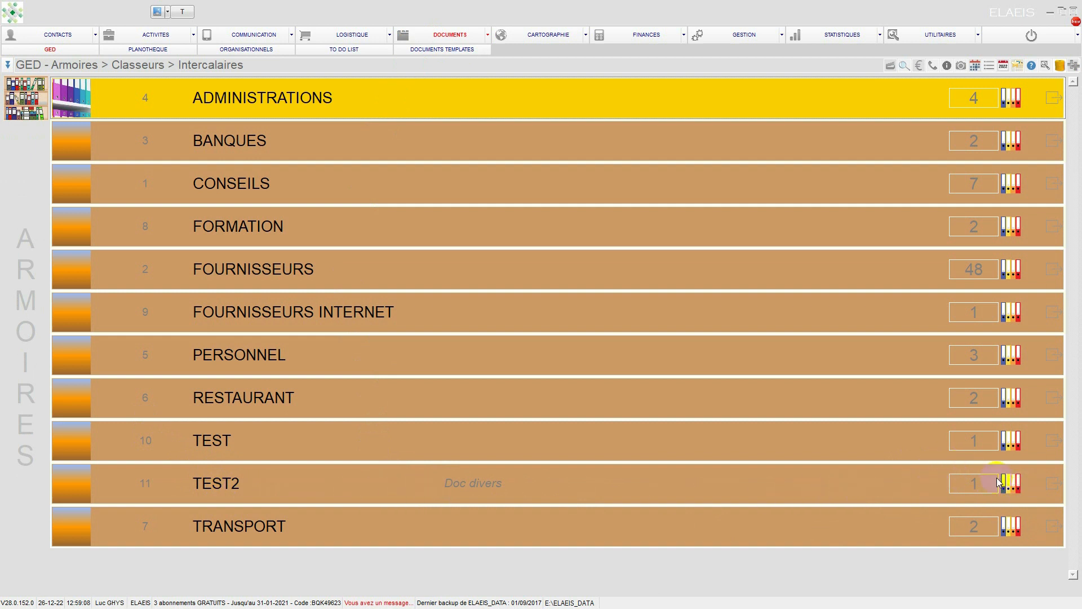
left_click(1051, 484)
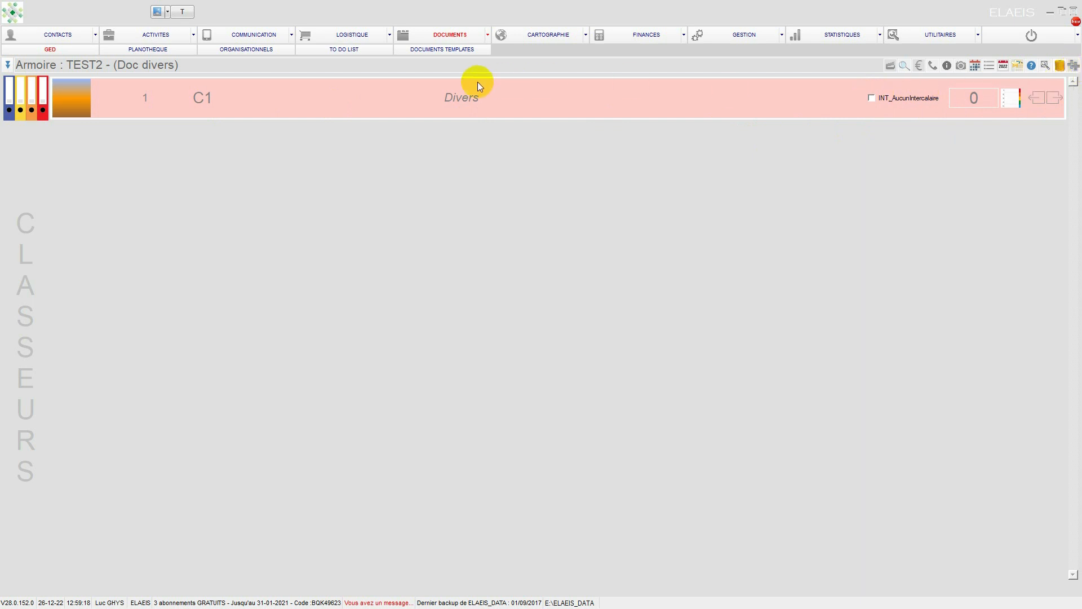
left_click(1049, 99)
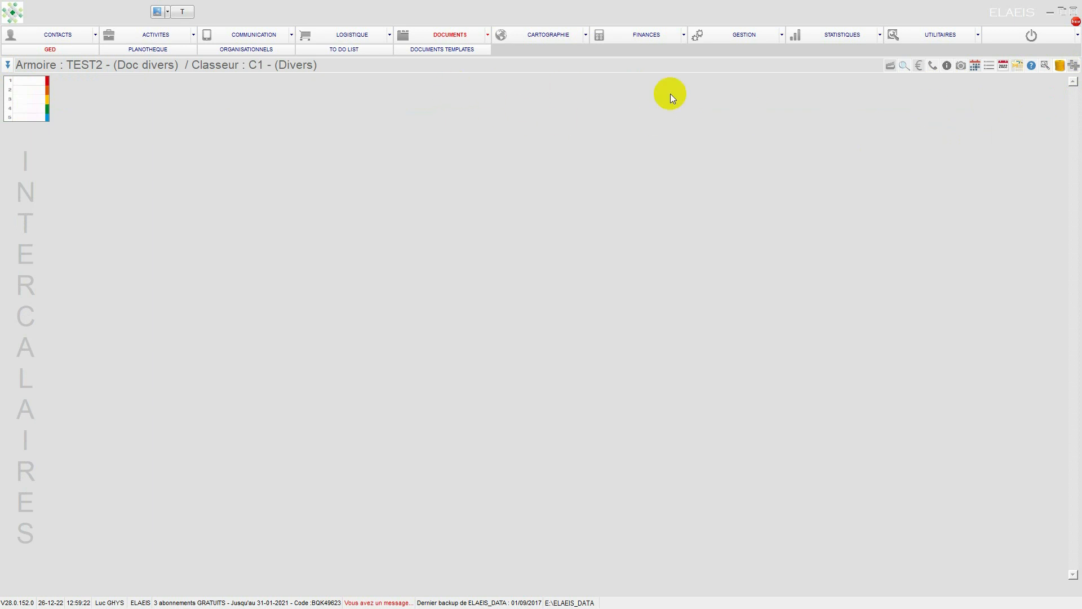
left_click(1074, 66)
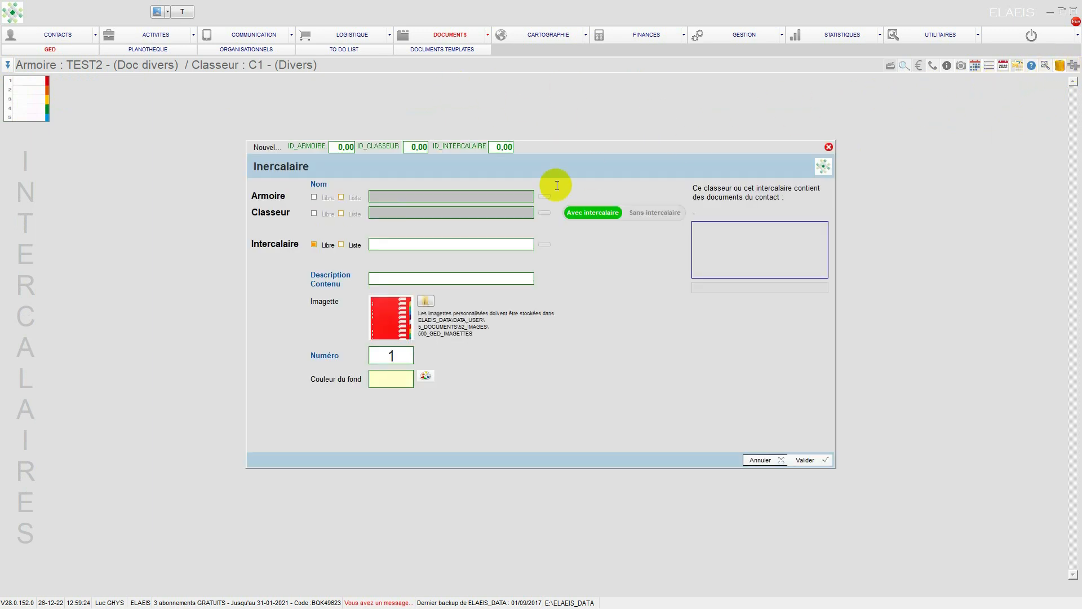
left_click(391, 245)
type("i1")
left_click(403, 278)
type("DIV1")
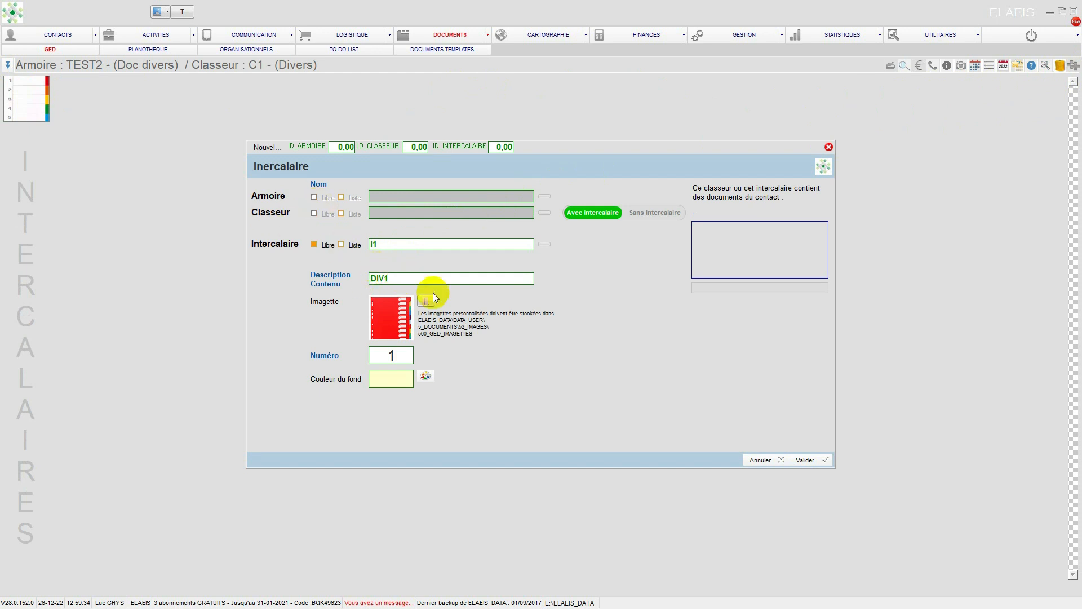
left_click(803, 460)
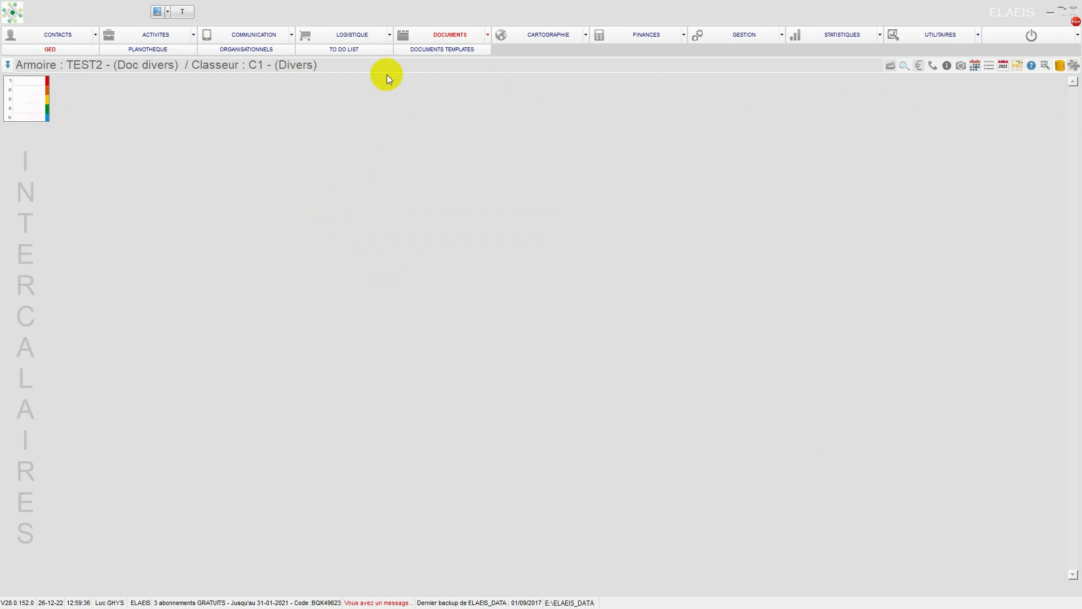
Step: Reopen the C1 binder in TEST2 and add a second divider named I2 with the description "I2"
left_click(423, 36)
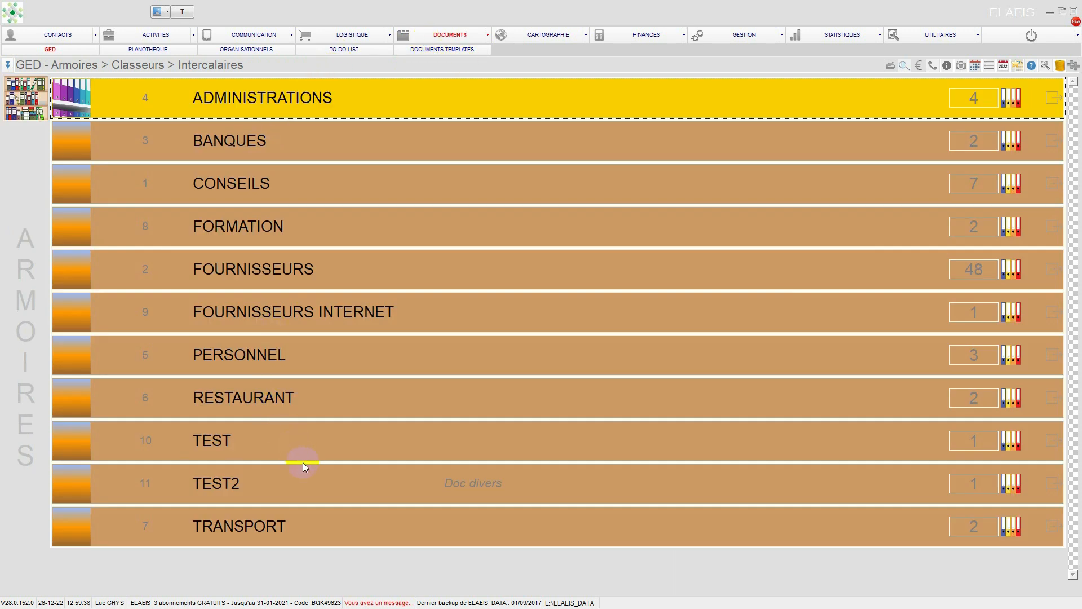
left_click(1050, 482)
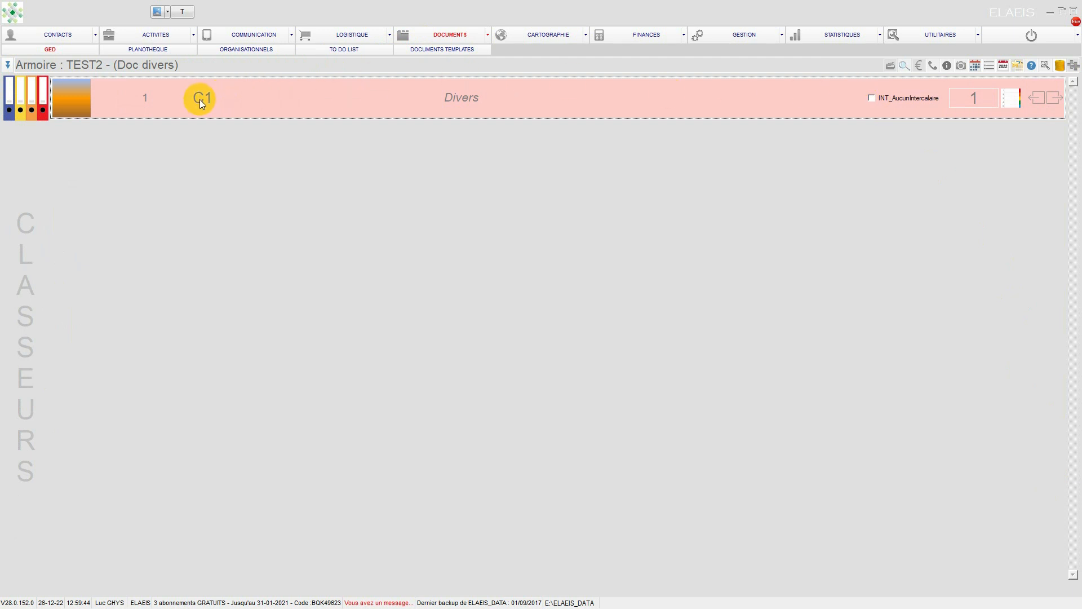
left_click(1053, 99)
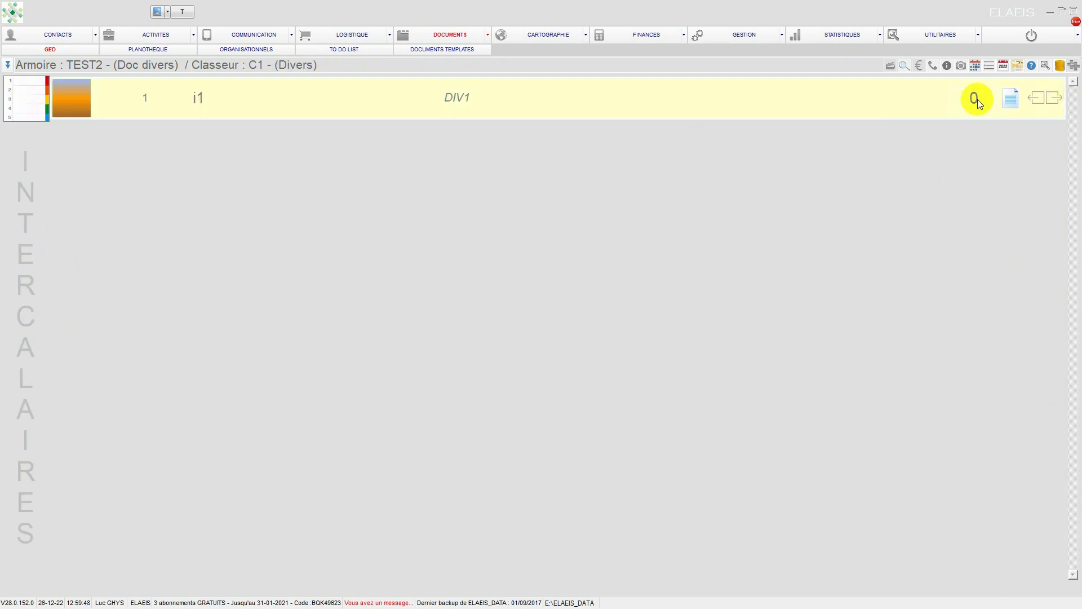
left_click(1072, 68)
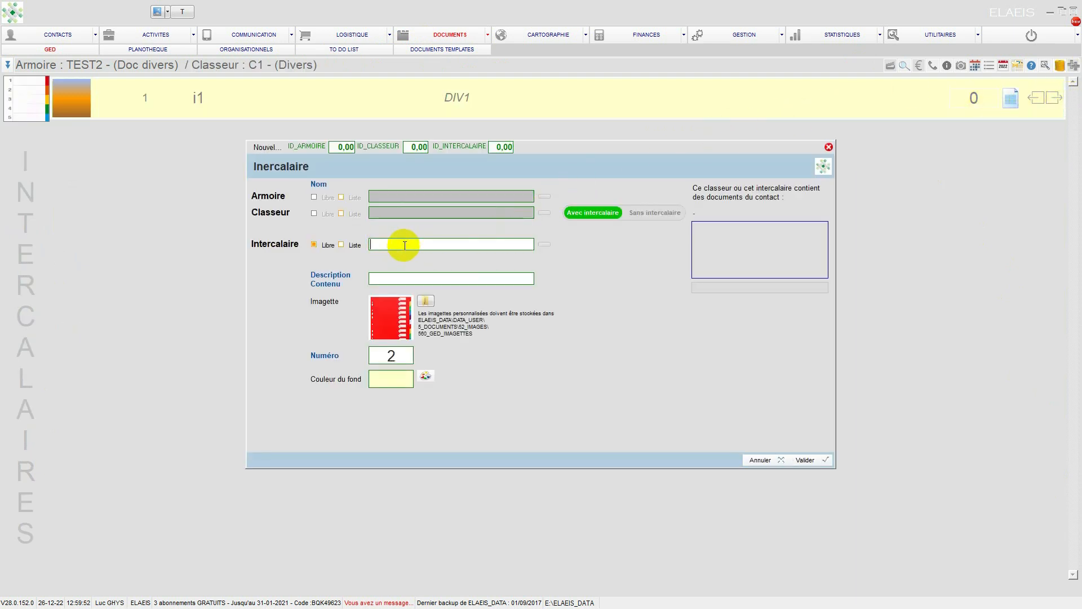
type("I2")
left_click(407, 280)
type("I2")
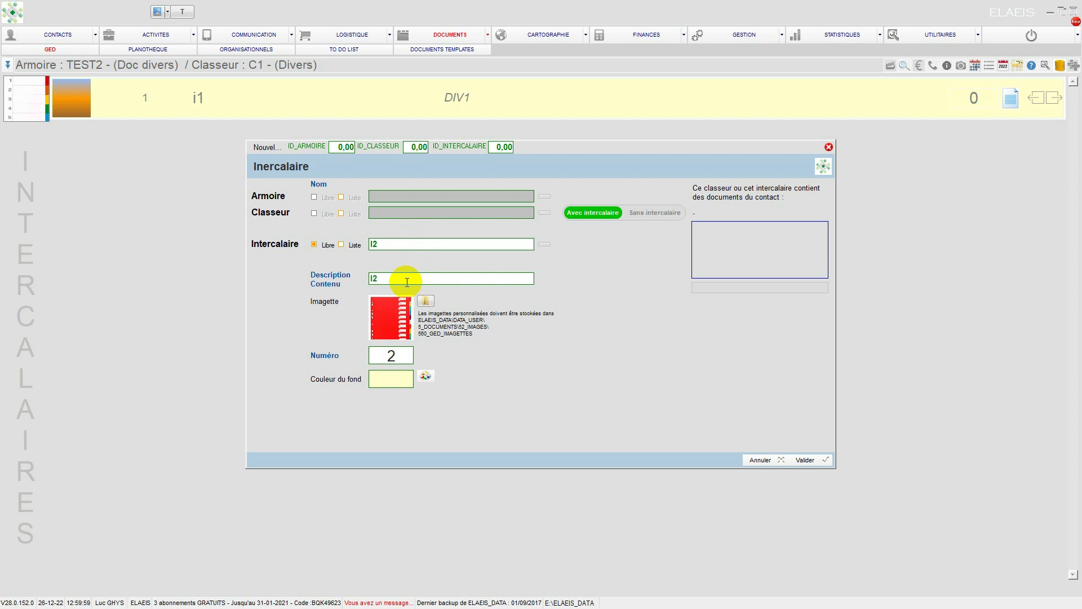
left_click(797, 460)
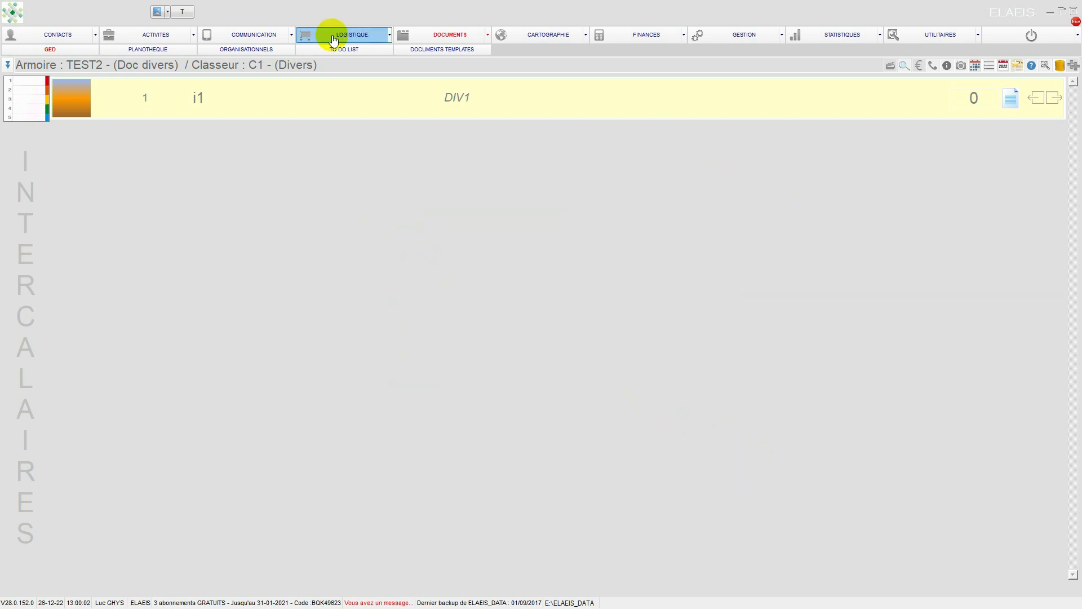
Step: Create a binder named C2 without dividers (Sans intercalaire), described as "FACTURES DIVERSES", in the TEST2 cabinet and reopen that cabinet
left_click(448, 34)
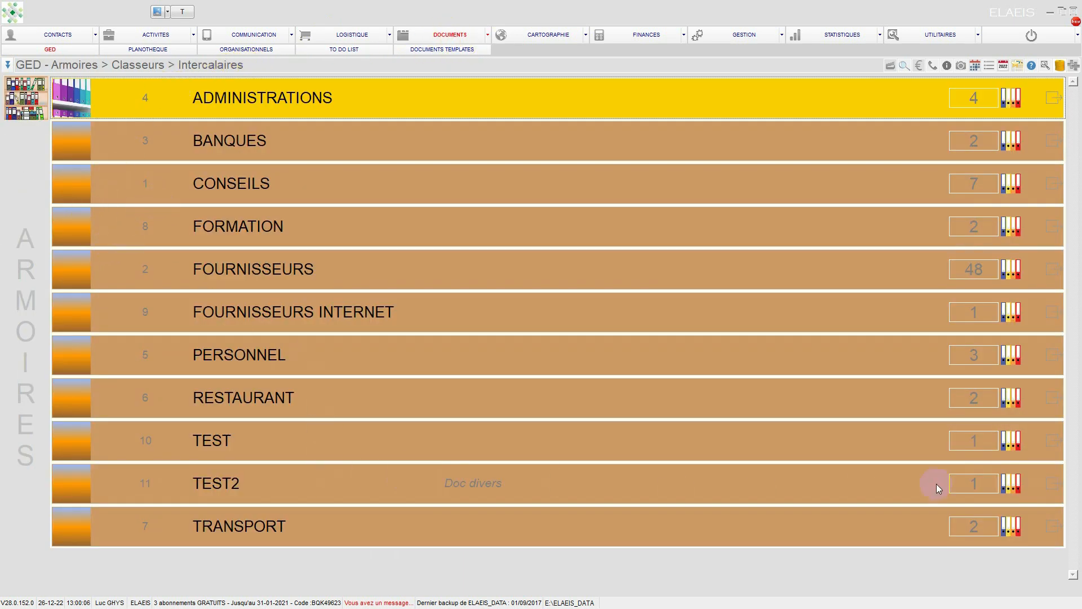
left_click(1051, 485)
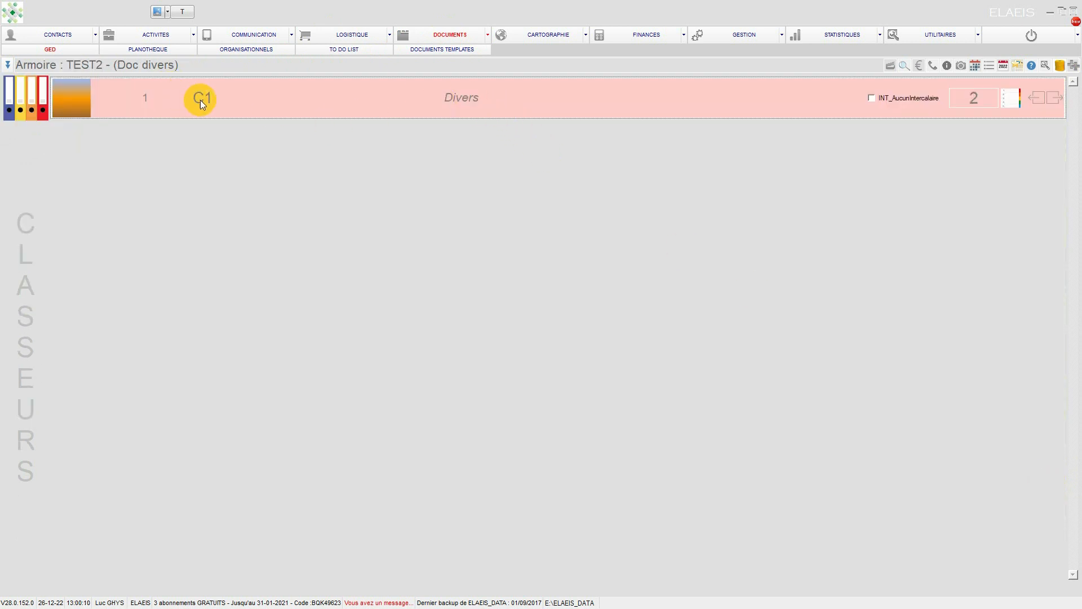
left_click(1074, 65)
left_click(412, 210)
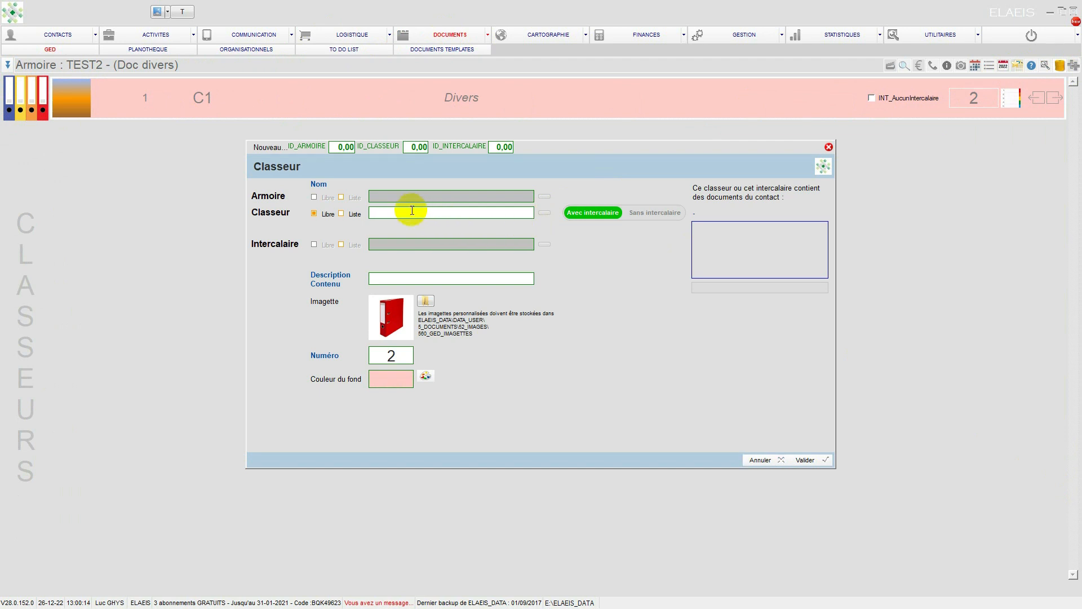
type("C2")
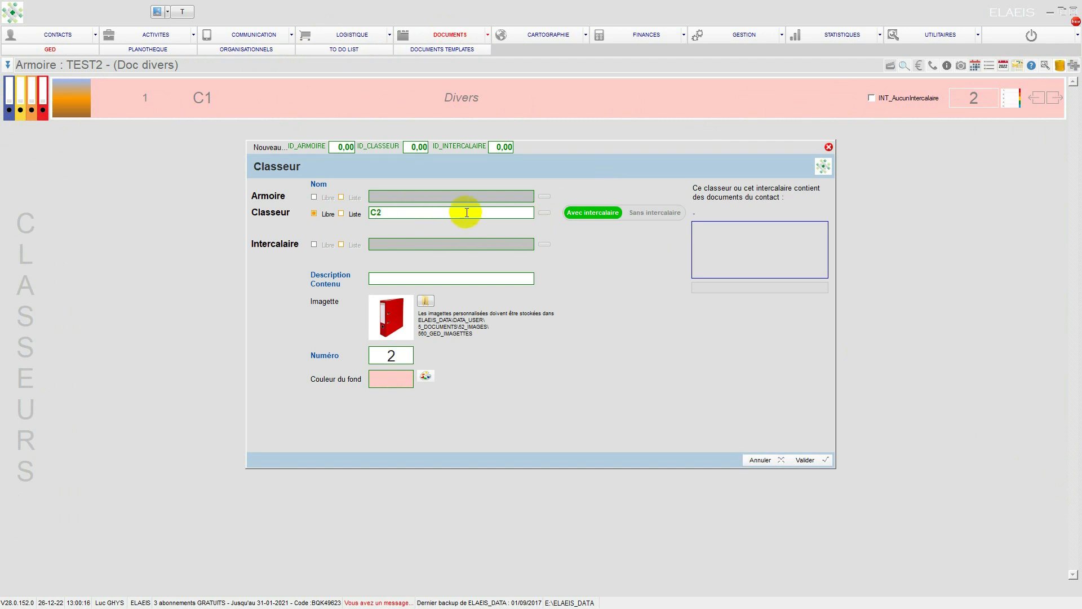
left_click(651, 213)
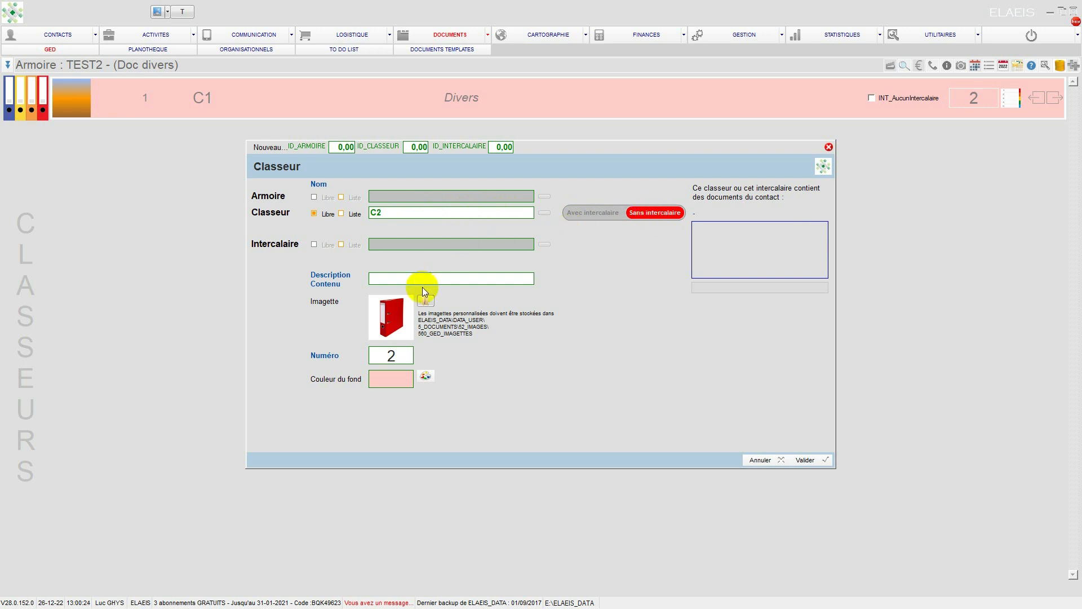
left_click(395, 280)
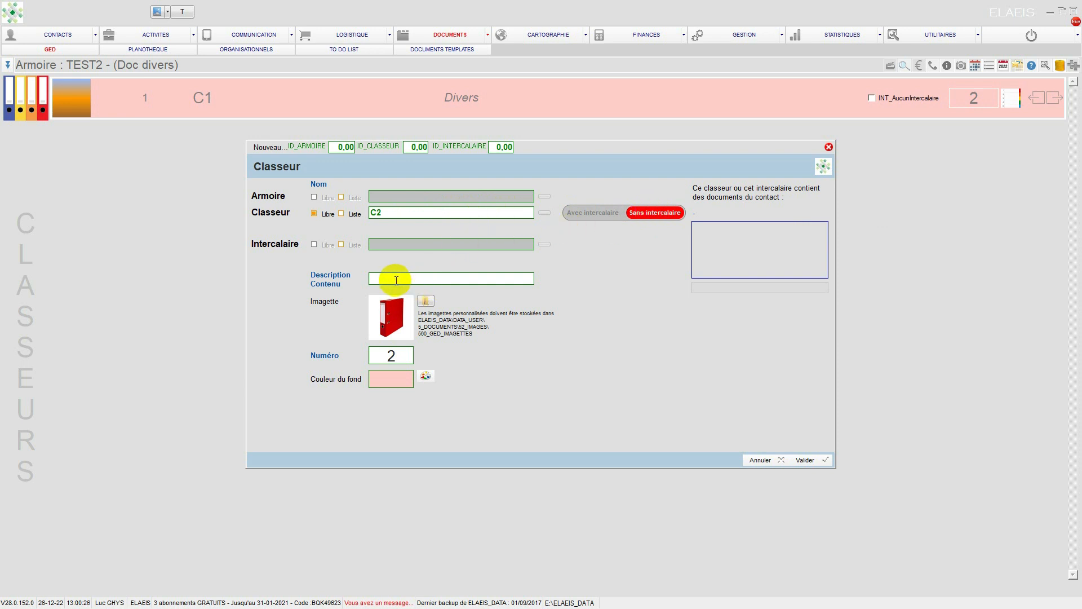
type("FACTURES DIVERSES")
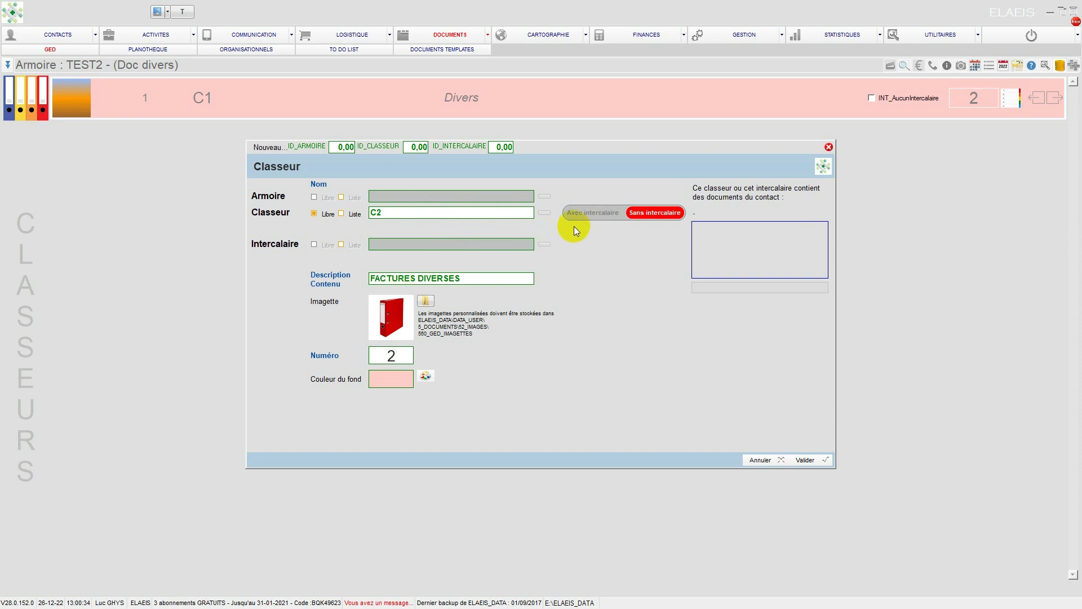
left_click(793, 460)
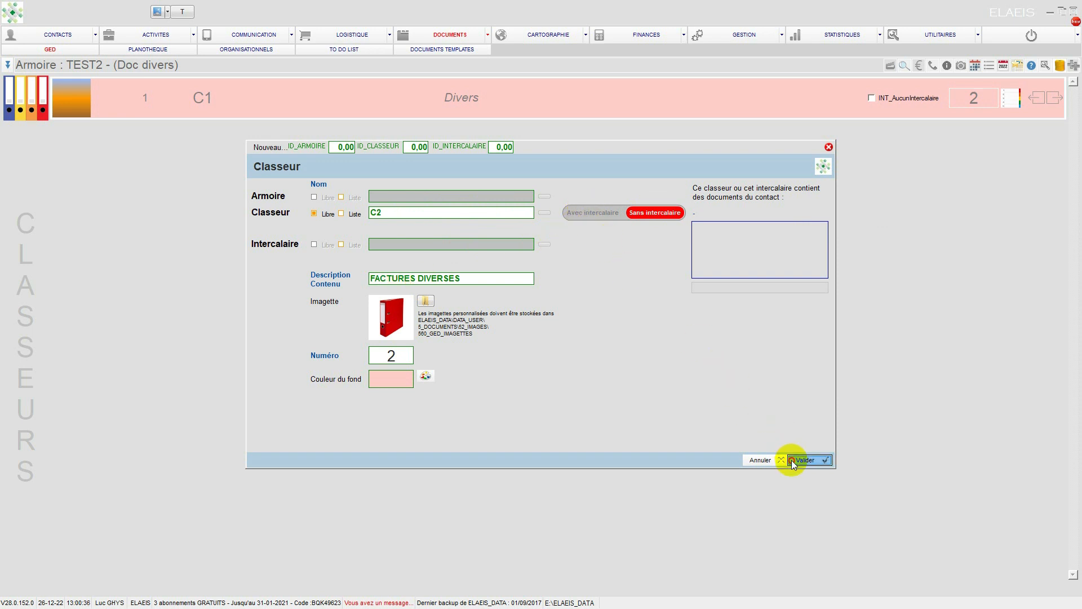
left_click(436, 37)
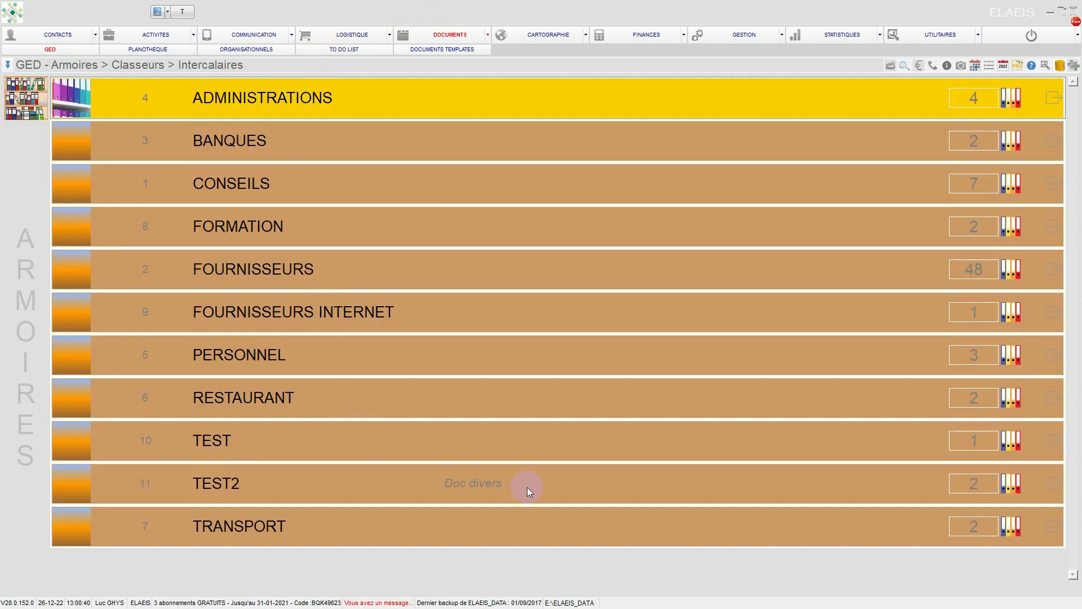
left_click(1055, 483)
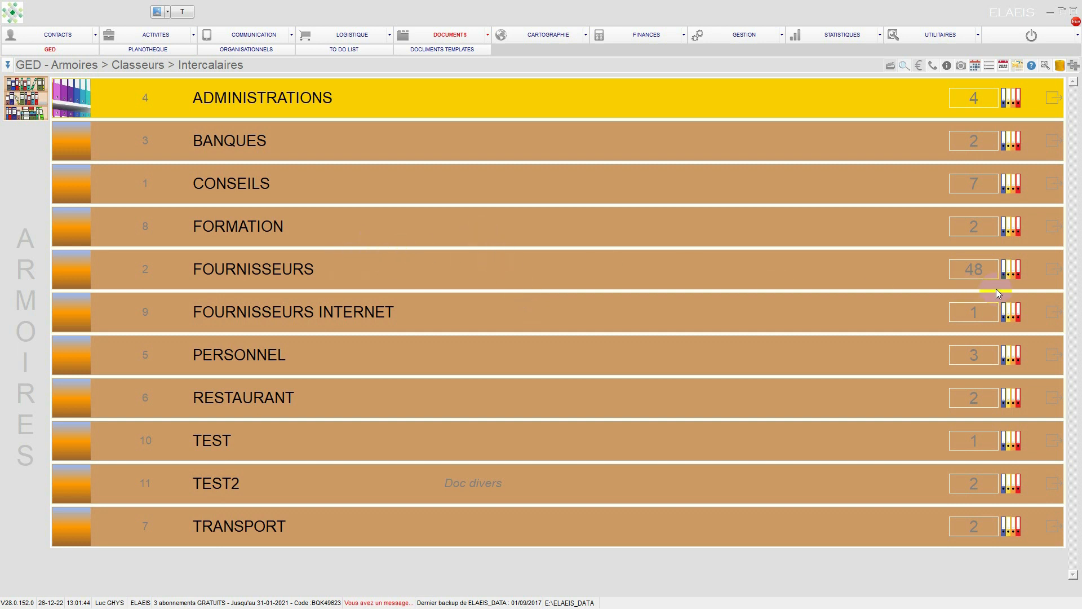
Step: Open the AVA binder in the FOURNISSEURS cabinet and browse its invoices from the one dated 26/11/2021 to the one dated 08/09/2021
left_click(1057, 270)
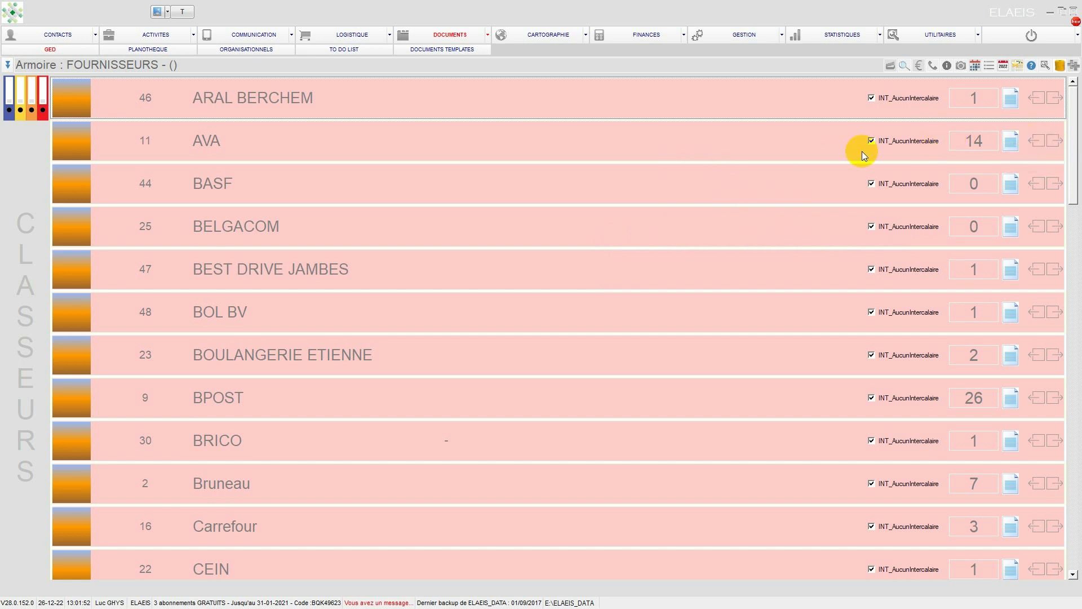
left_click(228, 139)
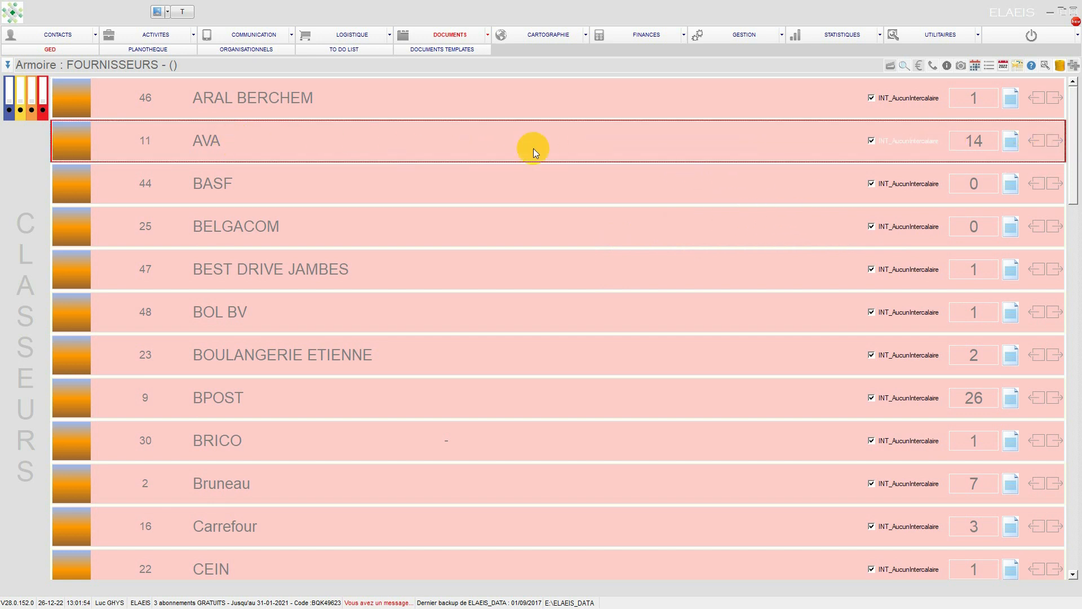
left_click(1053, 140)
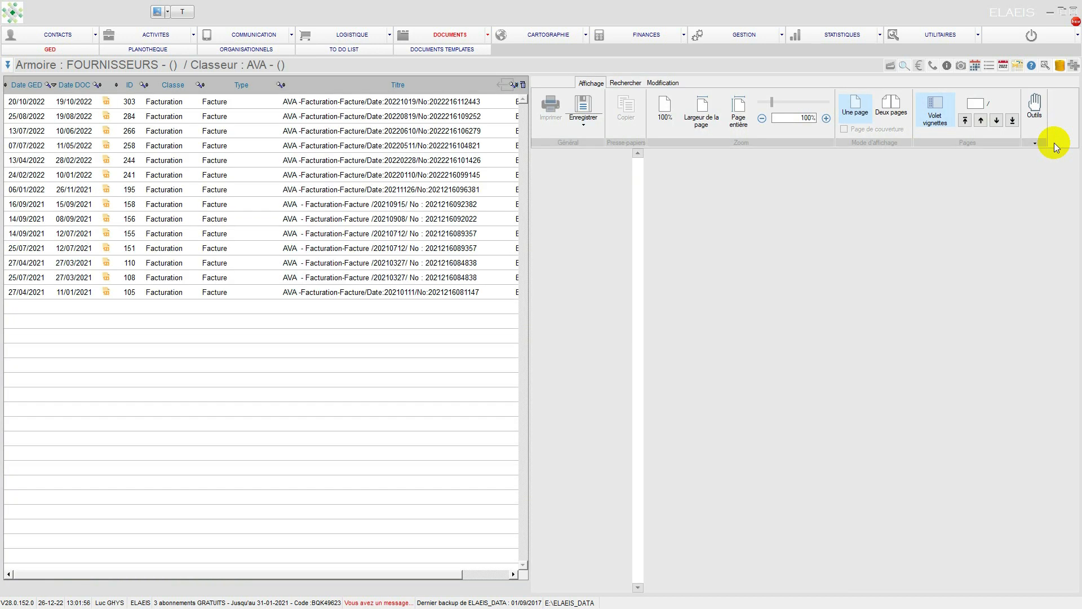
left_click(175, 190)
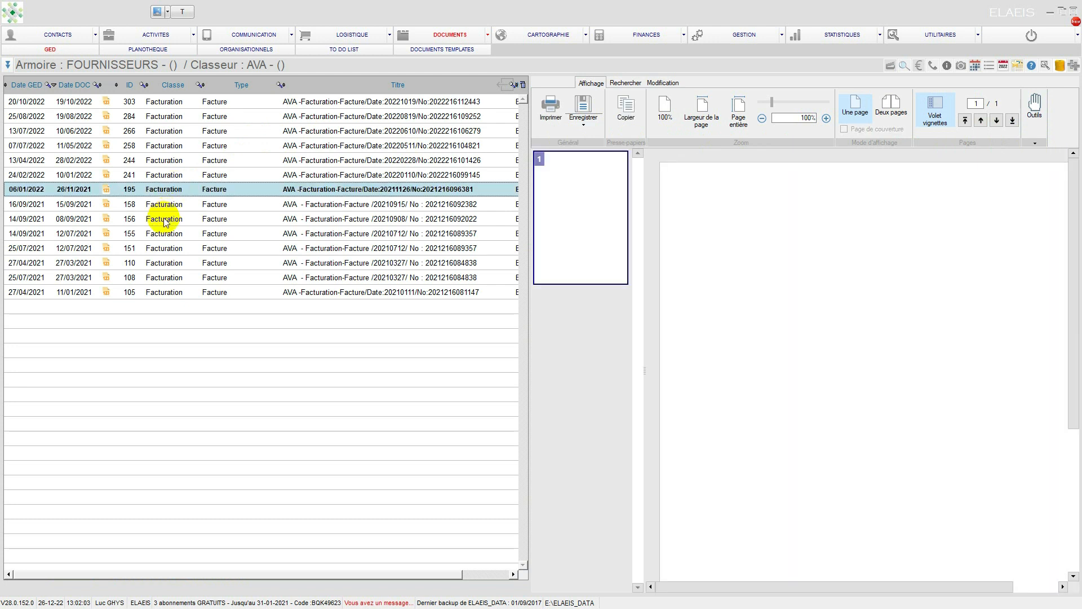
key("Down")
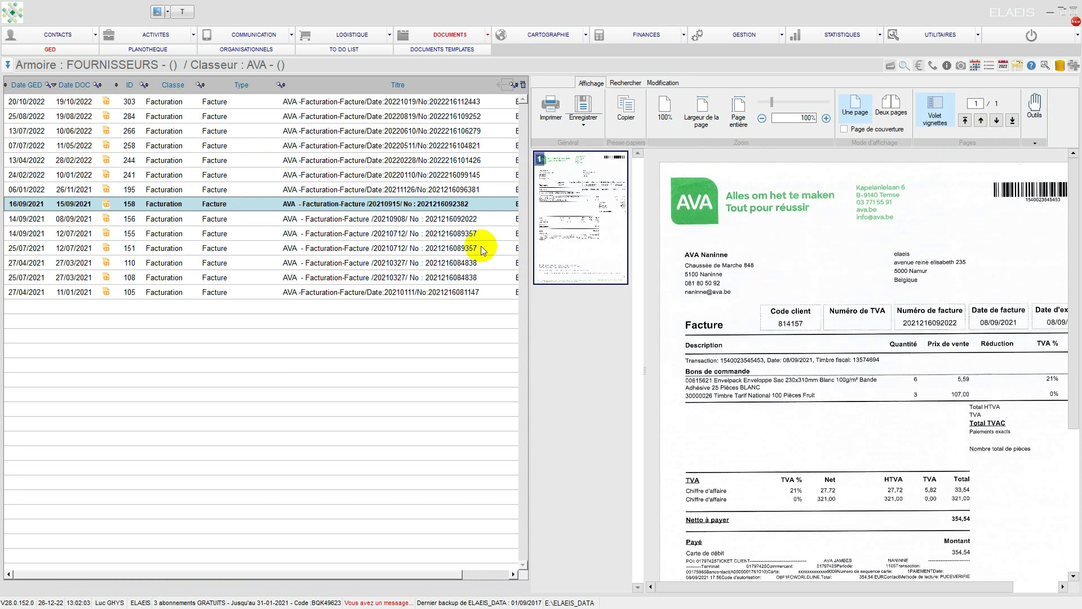
key("Down")
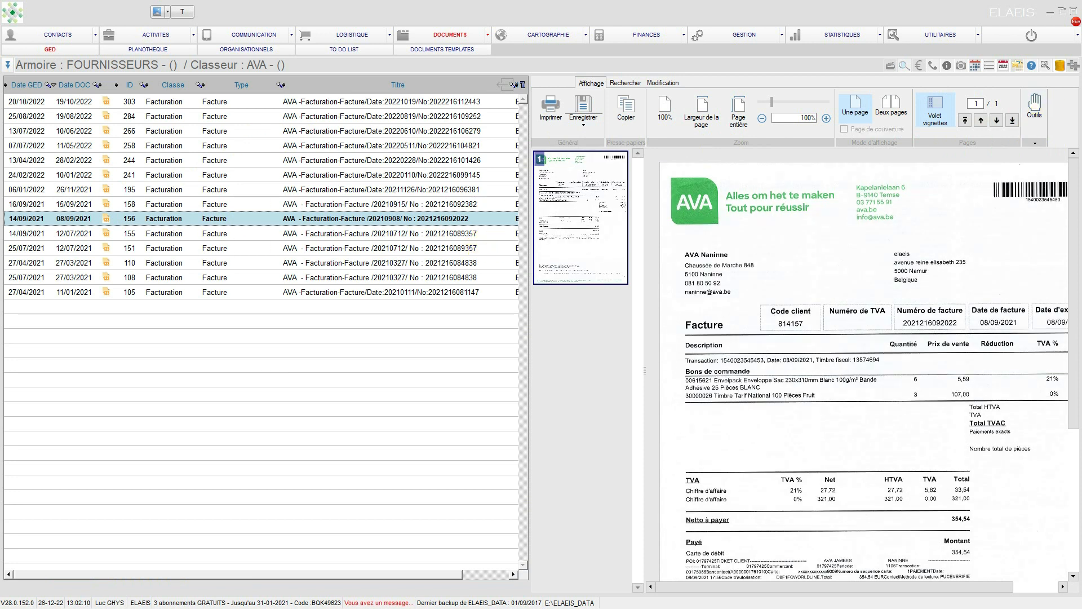
Step: Open the ADMINISTRATIONS cabinet and view the dividers of its FINANCES - PM and FINANCES - TVA binders
left_click(449, 37)
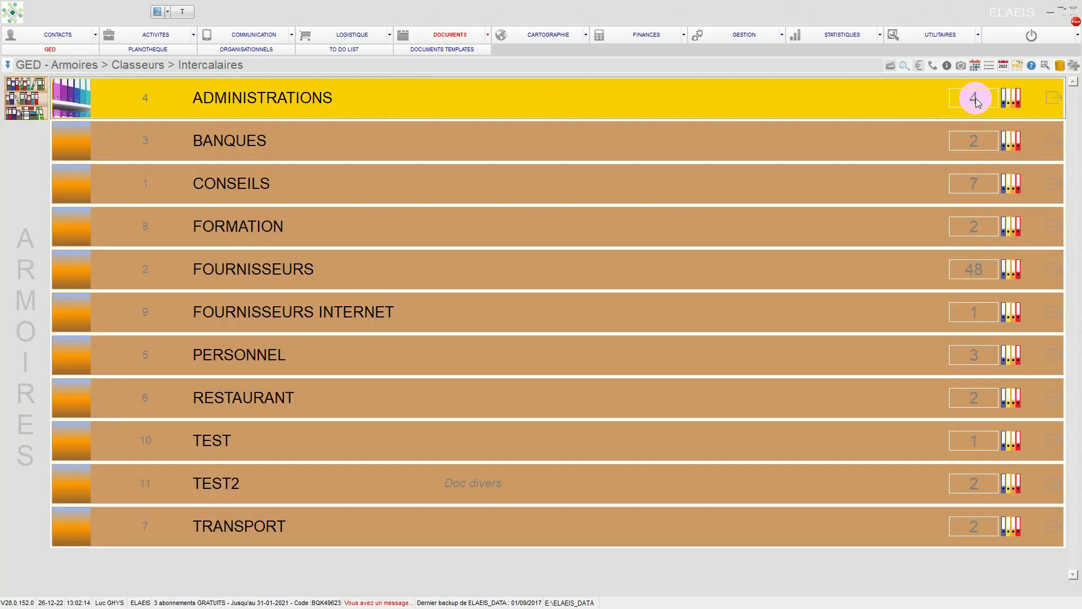
left_click(1054, 100)
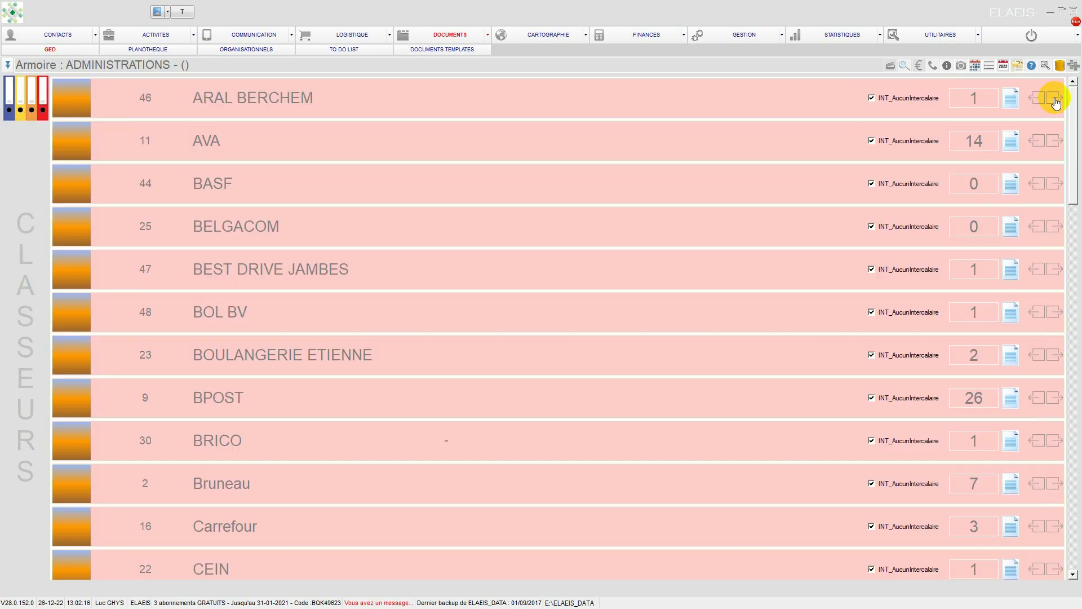
left_click(1056, 101)
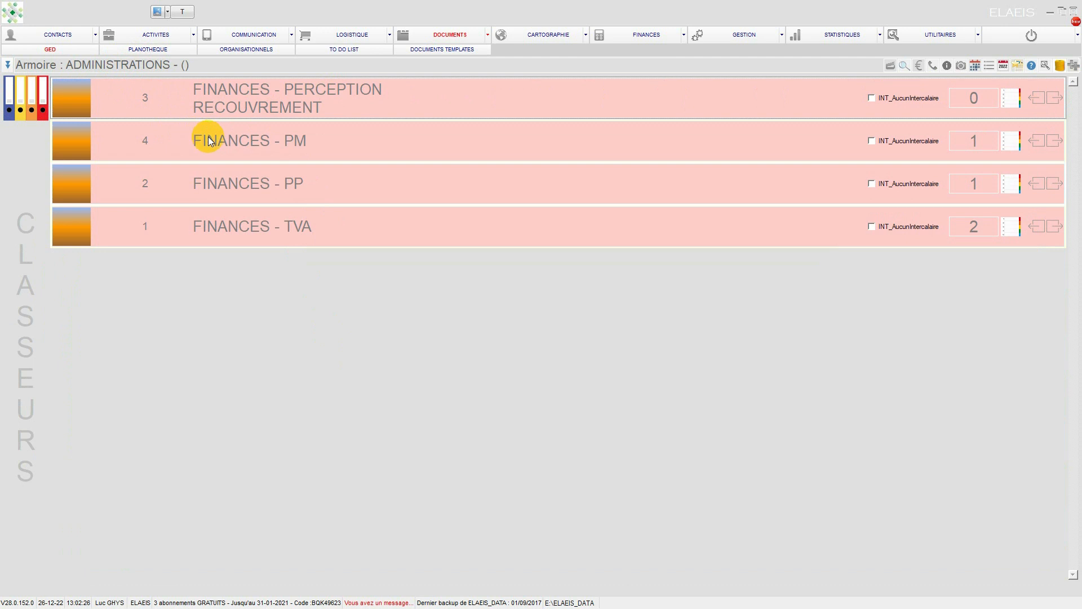
left_click(1055, 142)
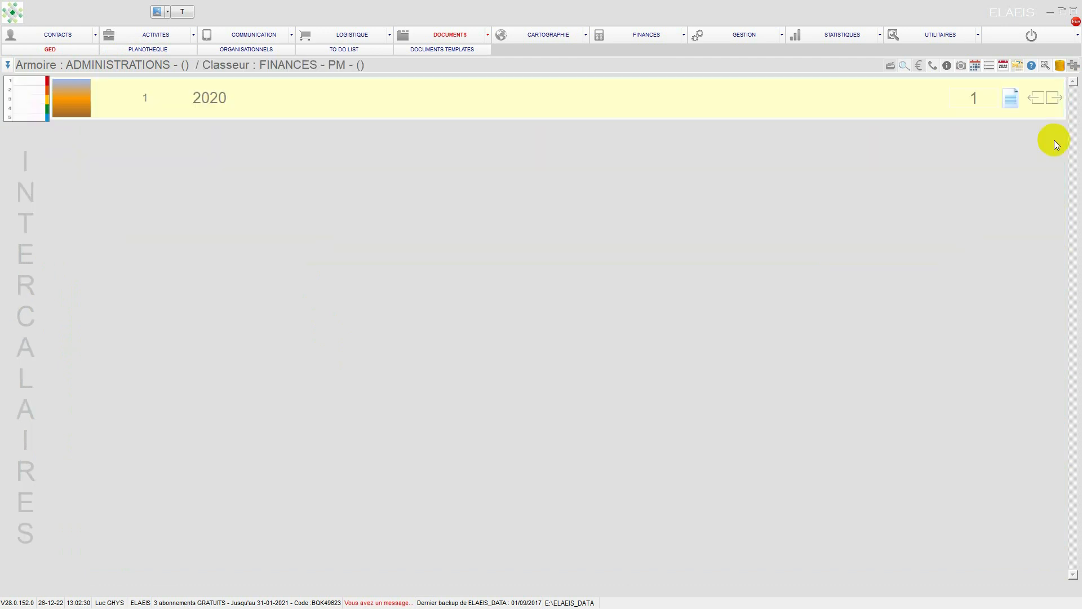
left_click(1037, 100)
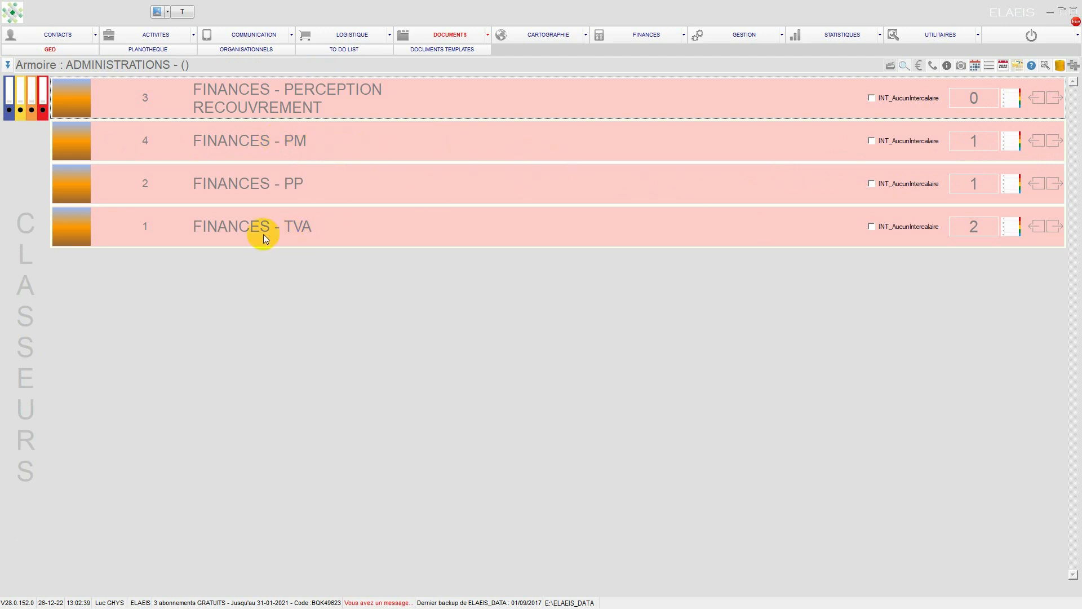
left_click(319, 233)
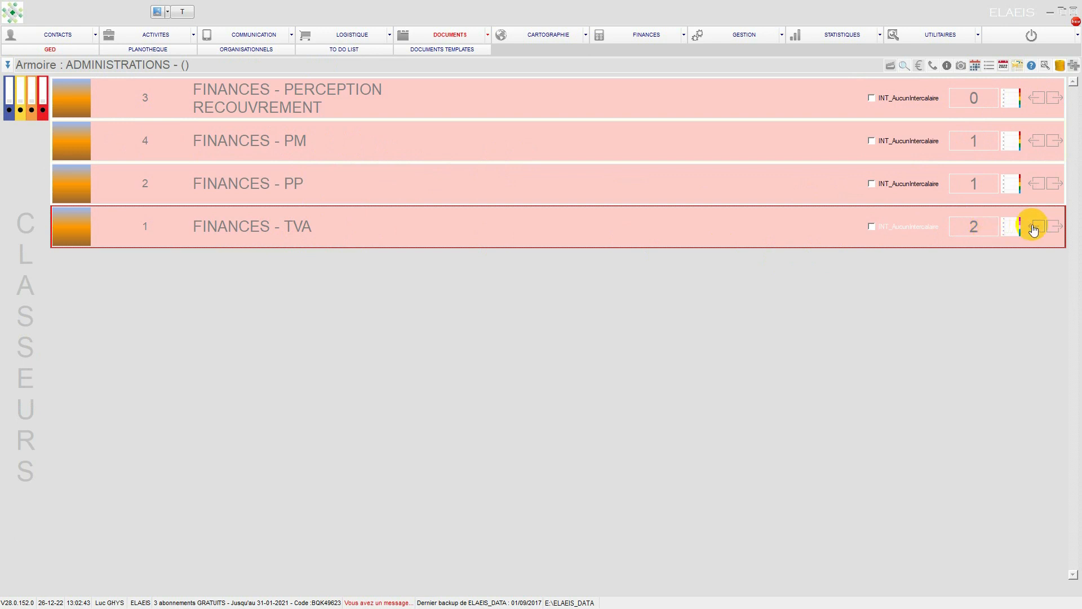
left_click(1058, 230)
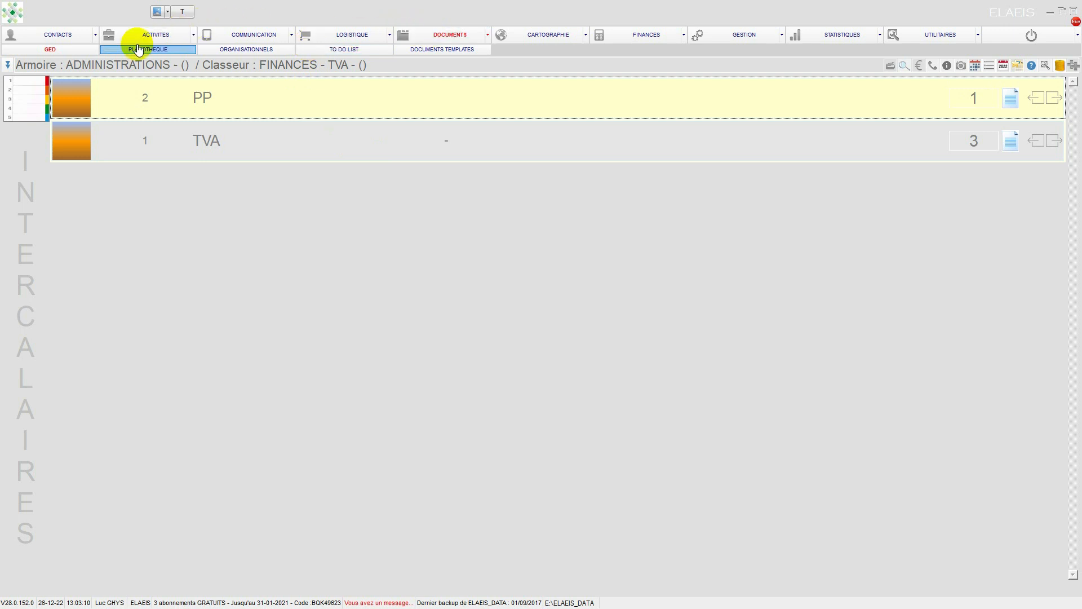
Step: Show the active suppliers in the contacts and browse through the whole supplier list
left_click(56, 34)
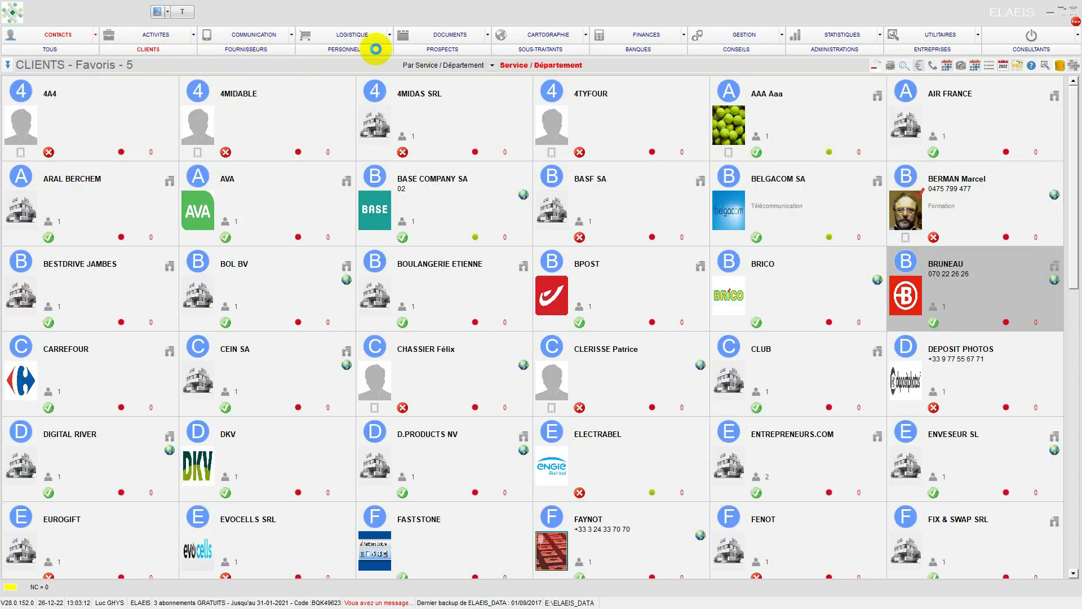
left_click(444, 36)
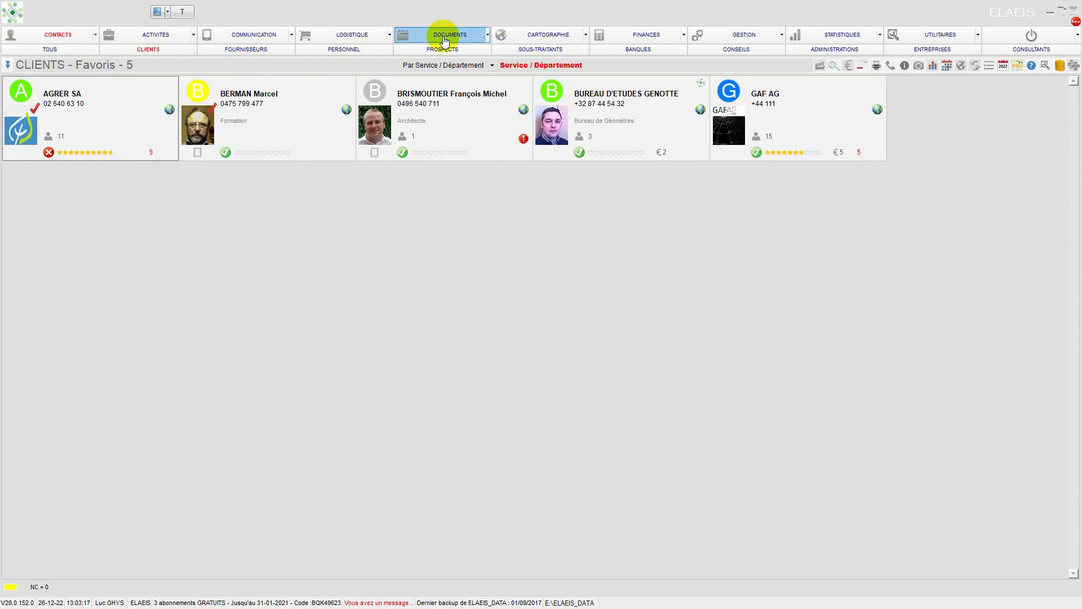
left_click(226, 49)
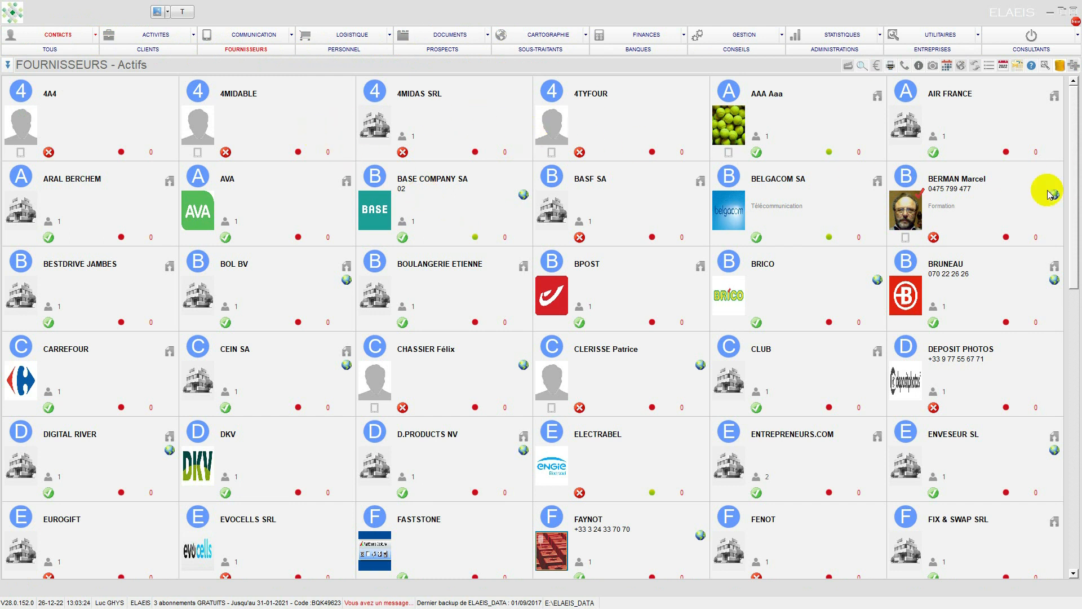
left_click_drag(1073, 202, 1078, 521)
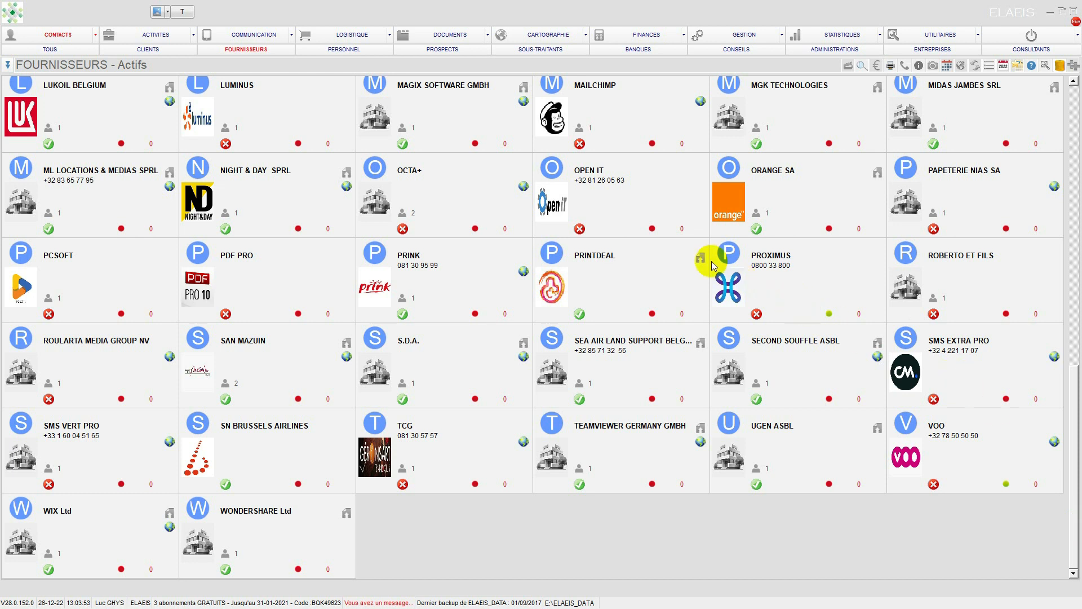
scroll(695, 248, "up", 10)
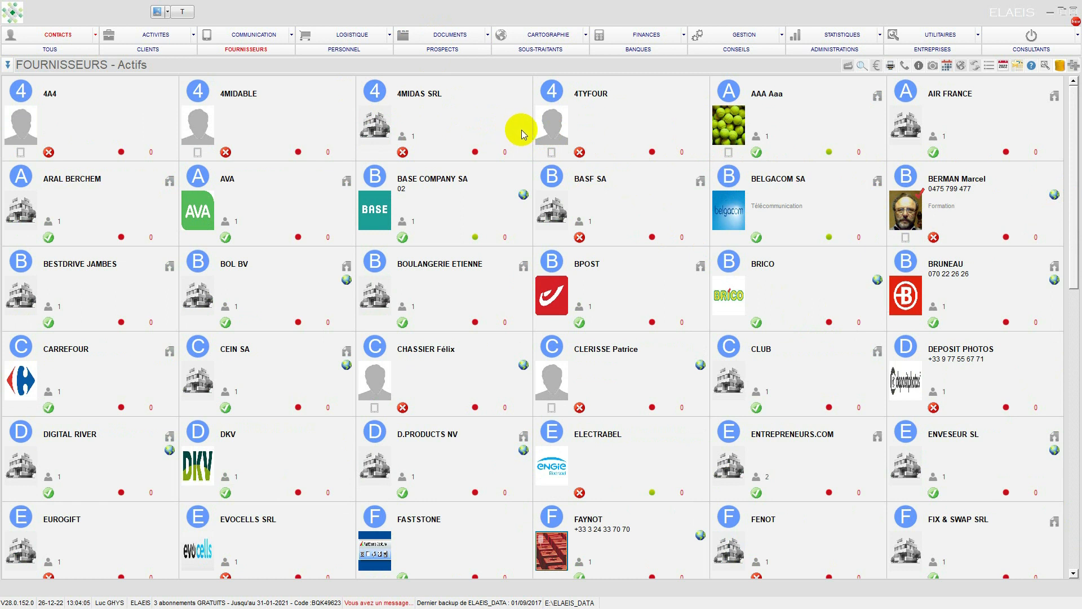
Step: Return to the GED, view the binders in the FOURNISSEURS INTERNET cabinet, and go back to the cabinet list
left_click(446, 42)
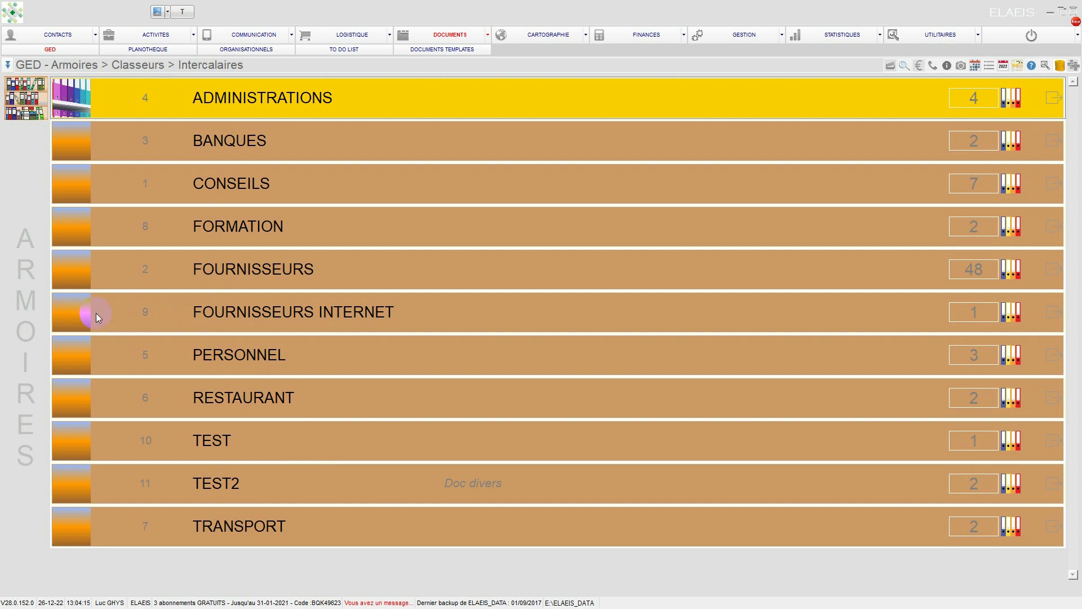
left_click(1057, 314)
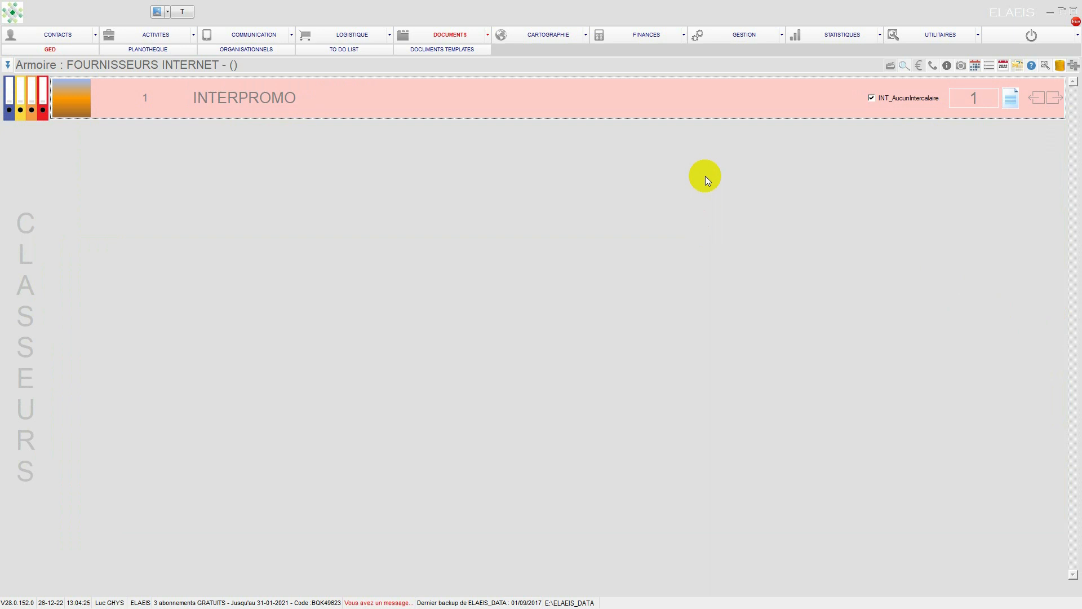
left_click(440, 38)
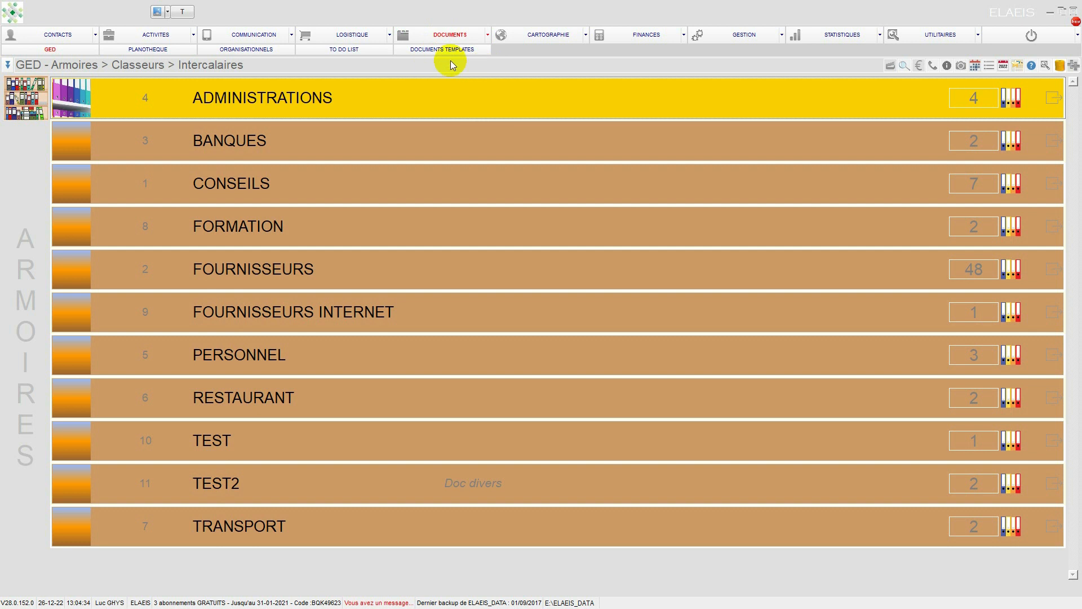
Step: View the contact record of client A1 and close it without changes
left_click(72, 34)
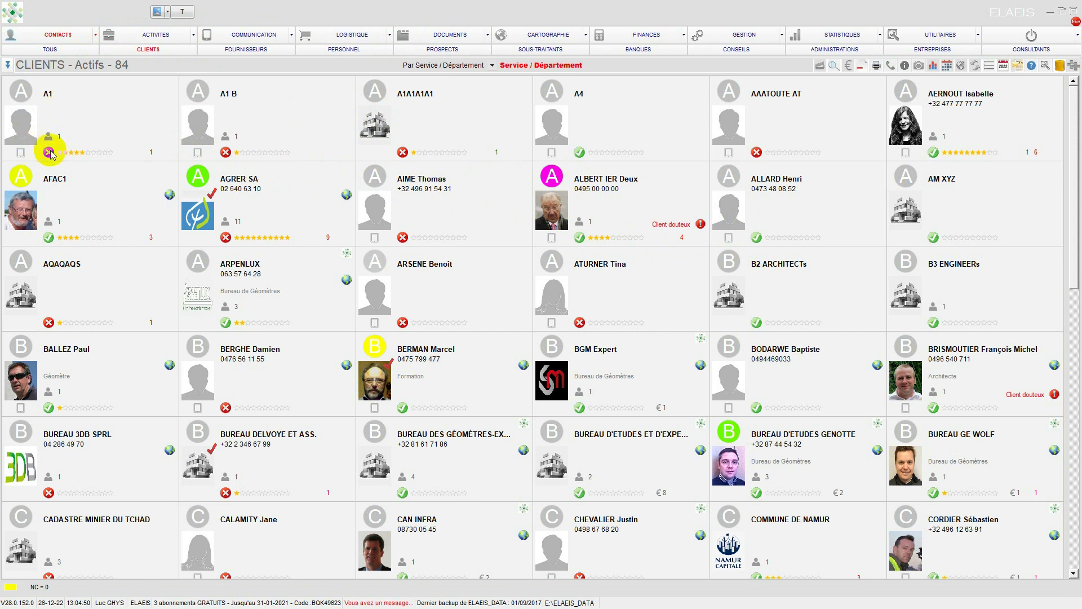
left_click(29, 129)
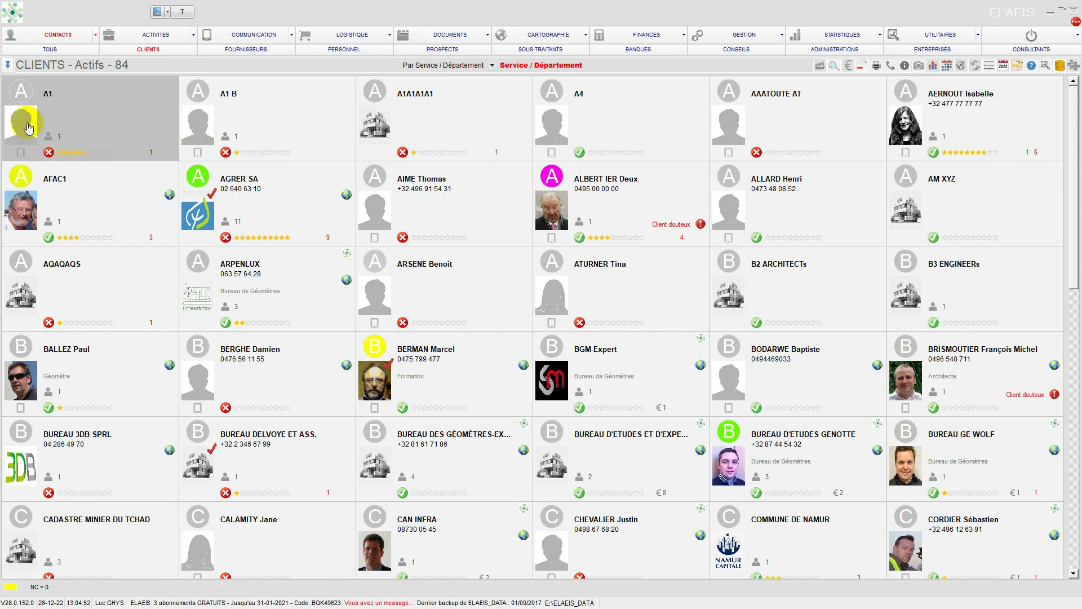
double_click(28, 129)
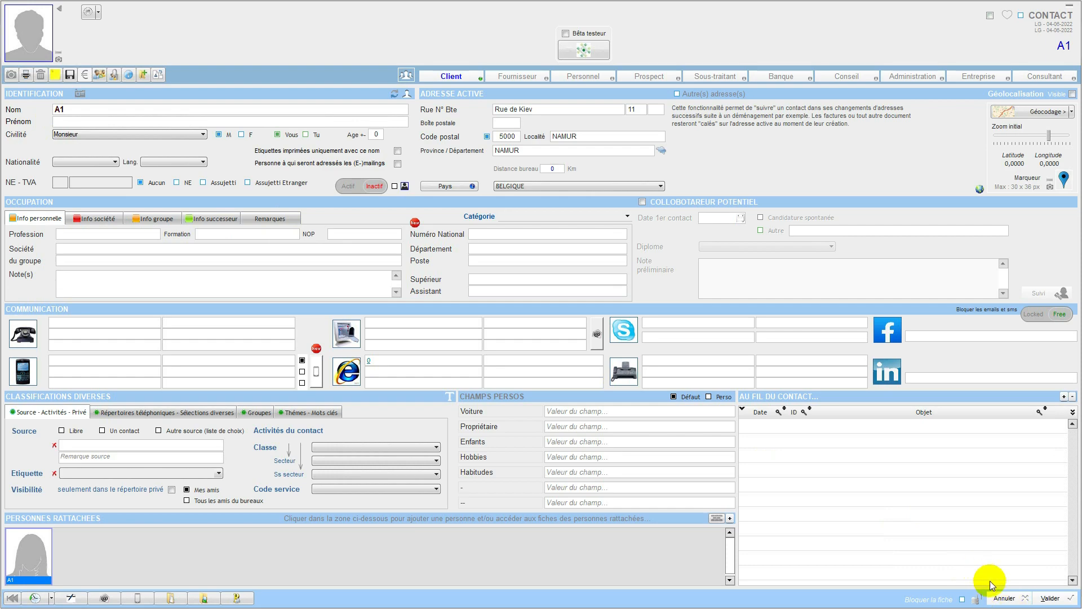
left_click(1003, 598)
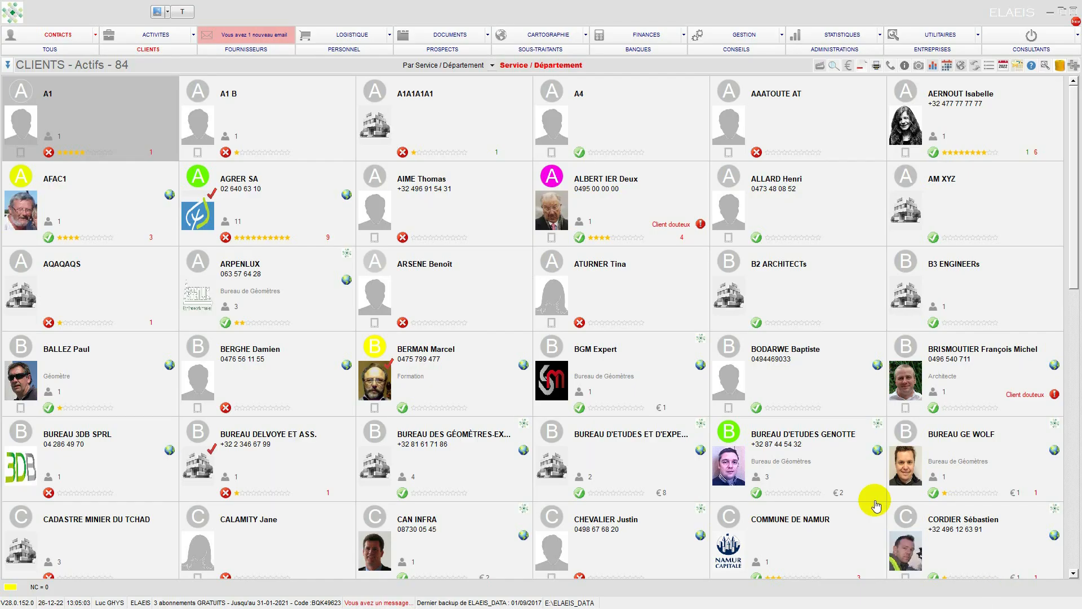
Step: Open the contact record of supplier 4A4 from the supplier list and display its supplier sheet (Fiche fournisseur)
left_click(257, 48)
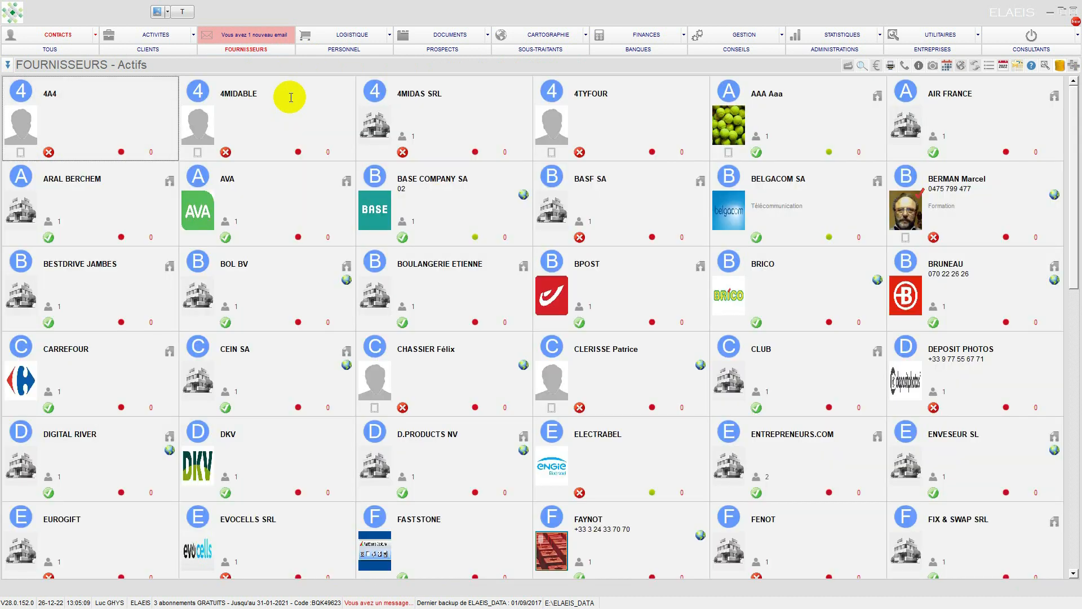
left_click(22, 126)
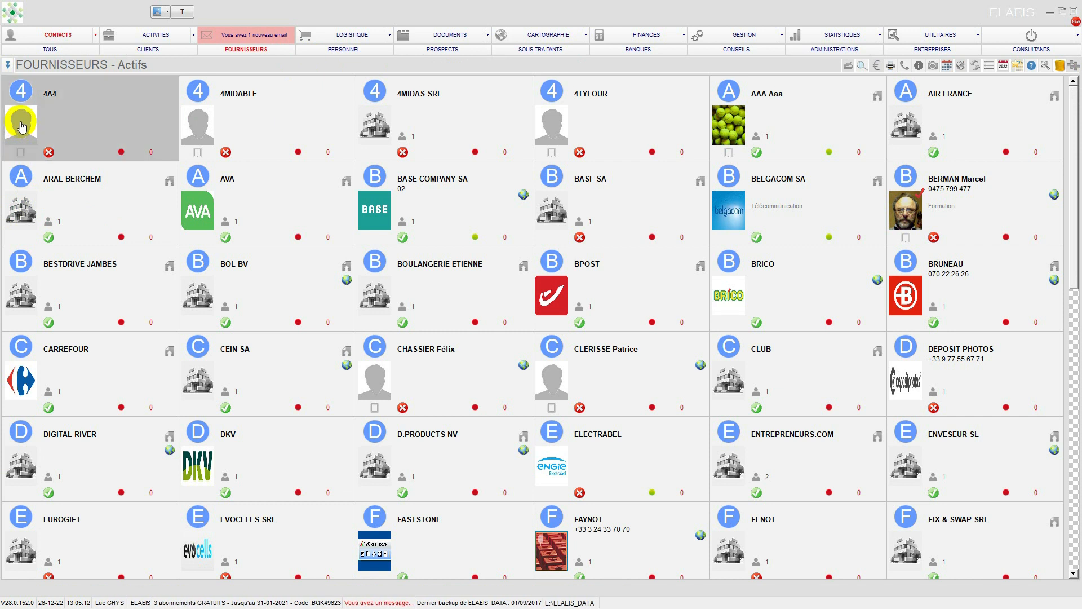
double_click(22, 127)
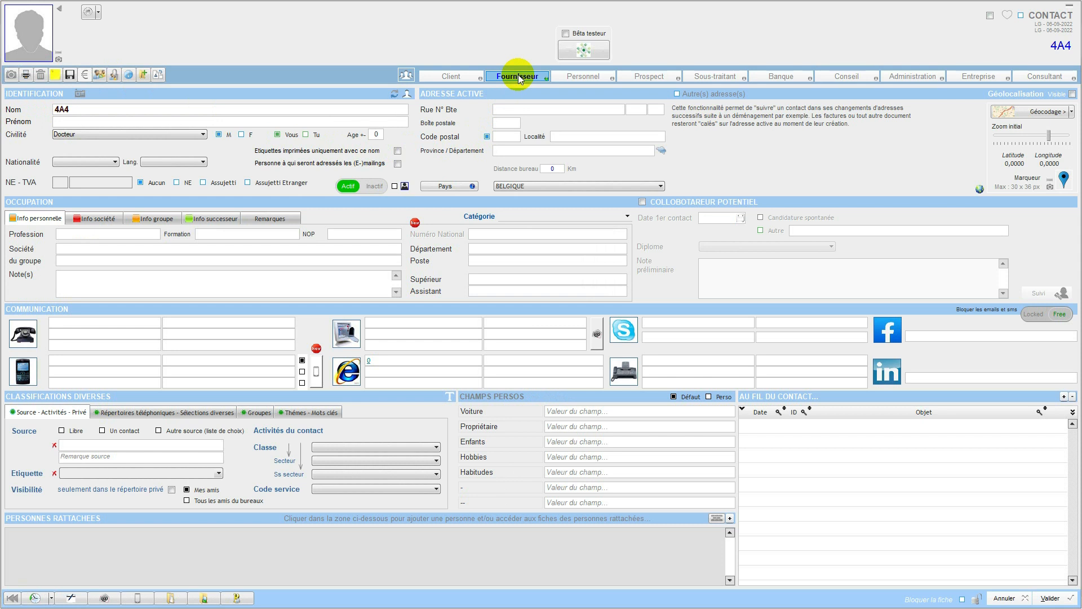
left_click(517, 76)
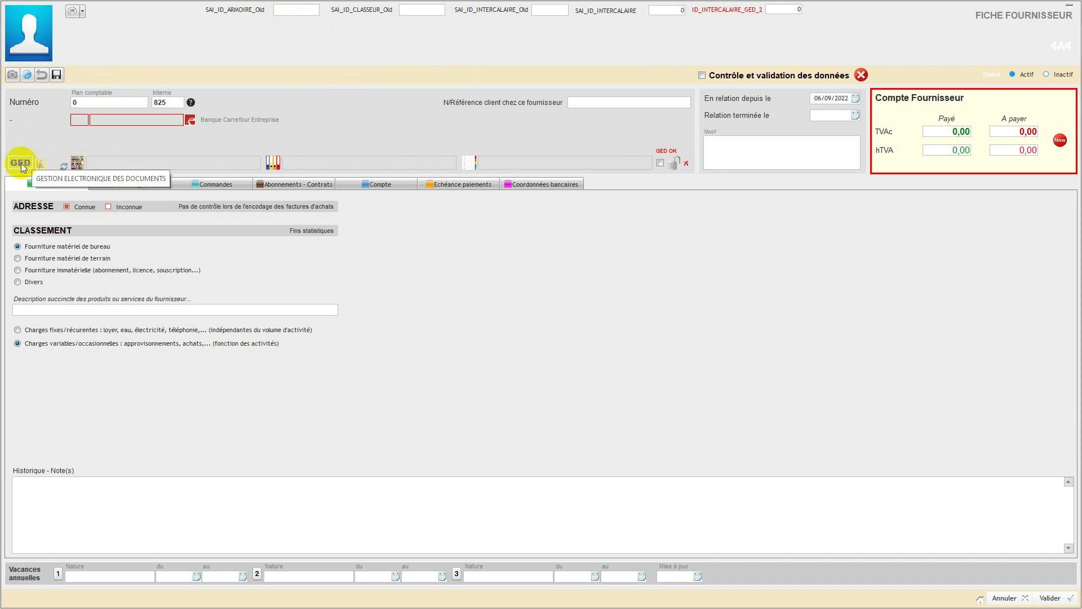
Step: Try linking supplier 4A4 to the C2 binder in the TEST2 cabinet, and close its records without saving
left_click(63, 169)
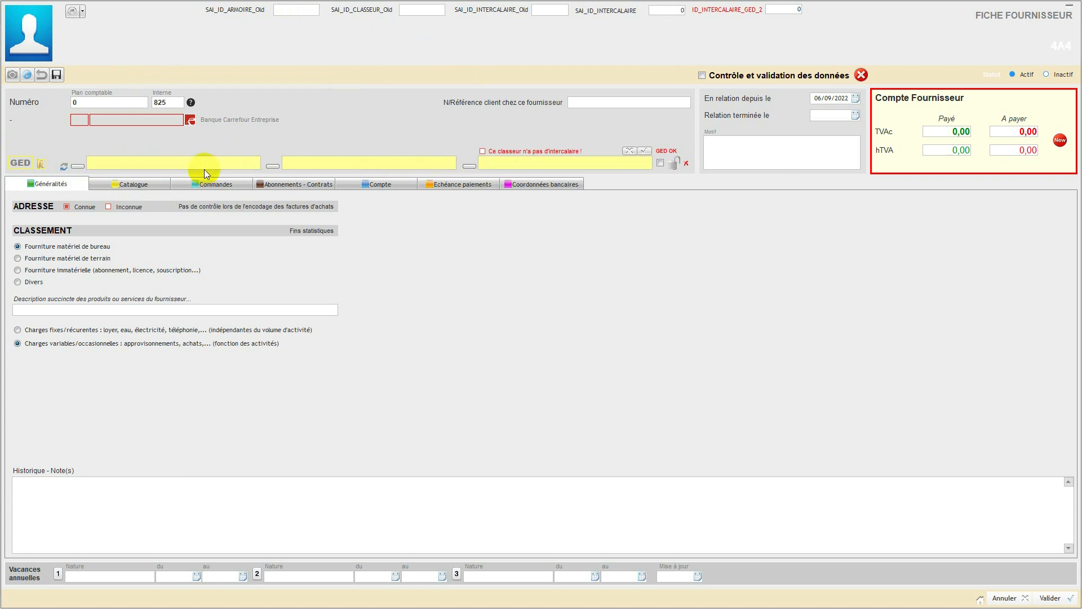
left_click(79, 166)
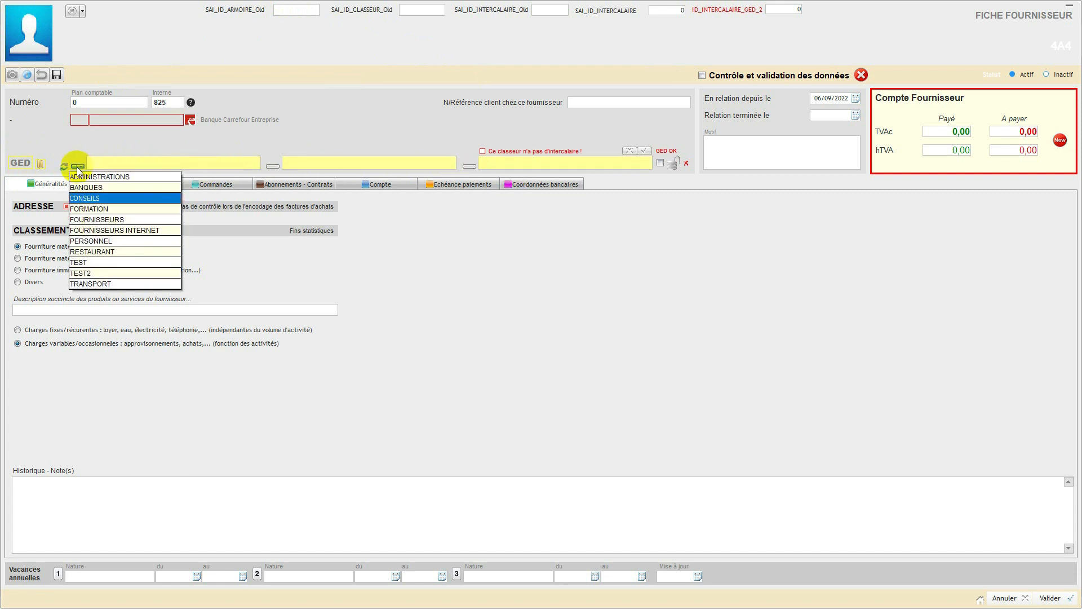
left_click(94, 272)
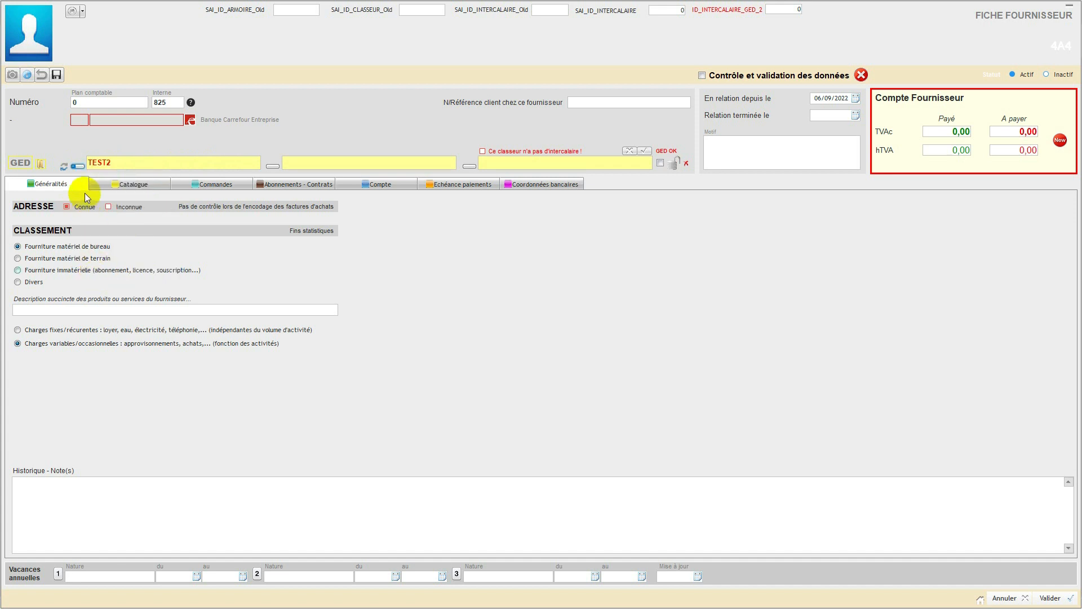
left_click(272, 166)
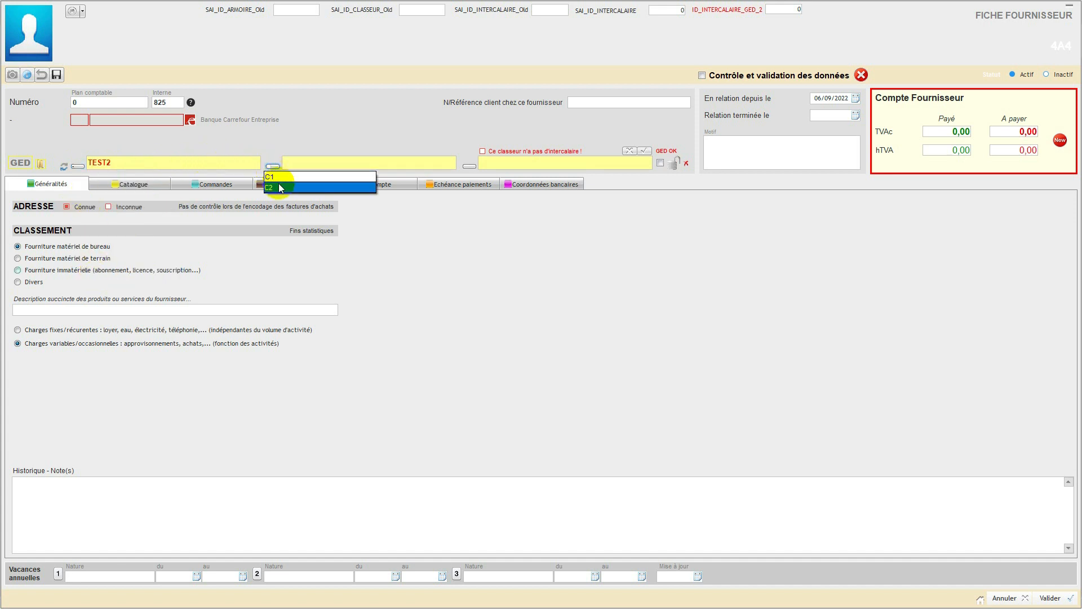
left_click(278, 187)
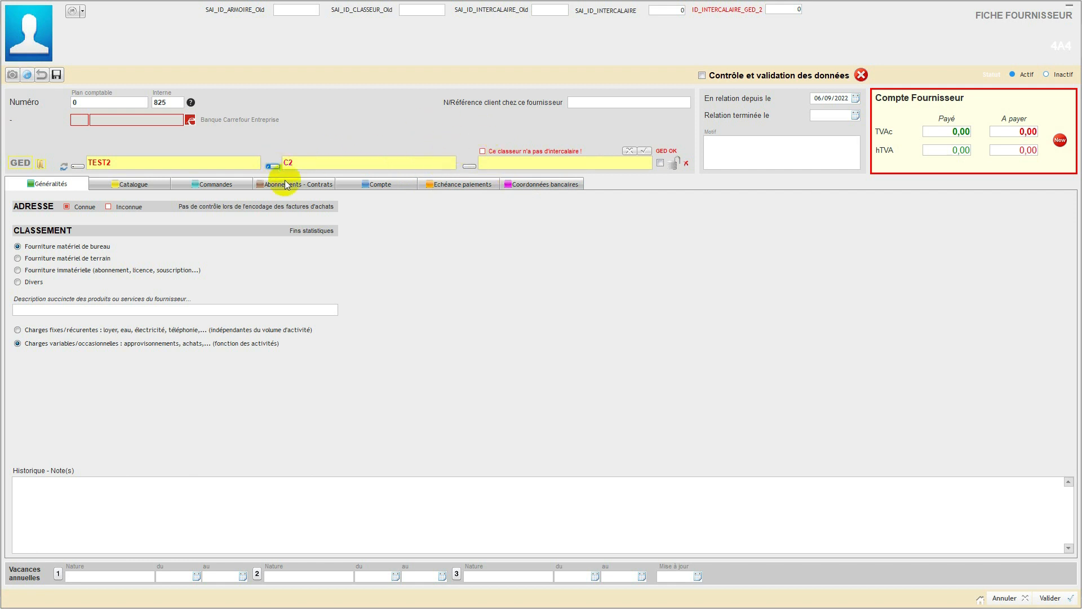
left_click(1002, 598)
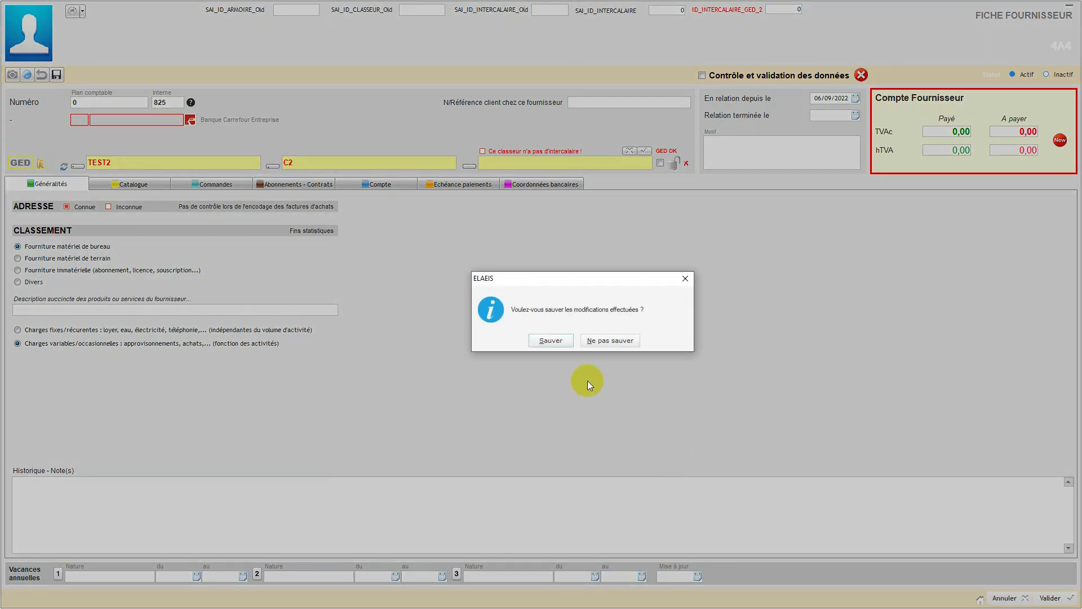
left_click(601, 340)
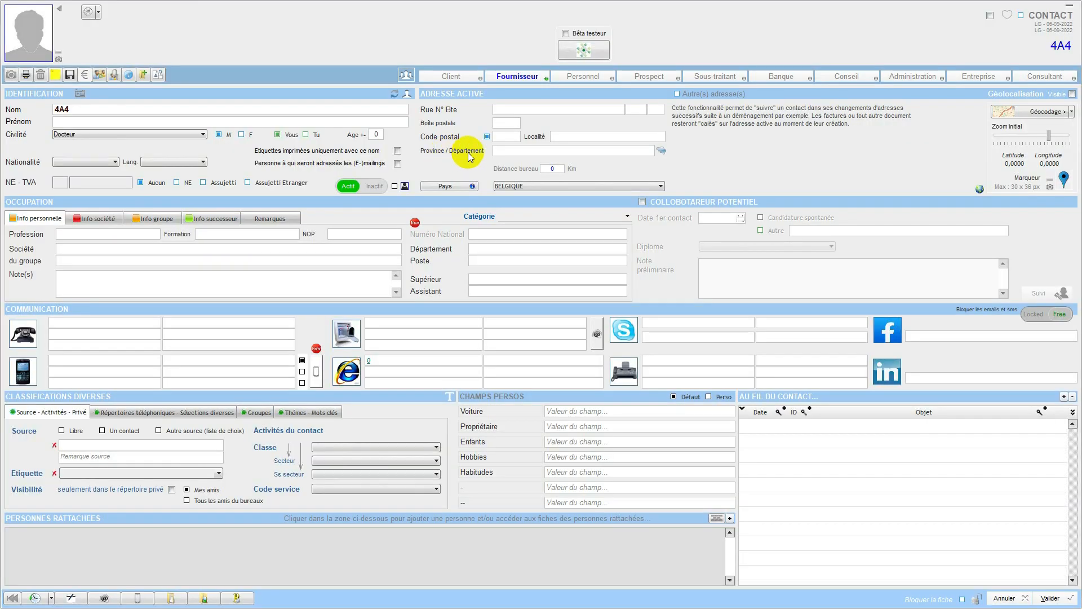
left_click(1004, 599)
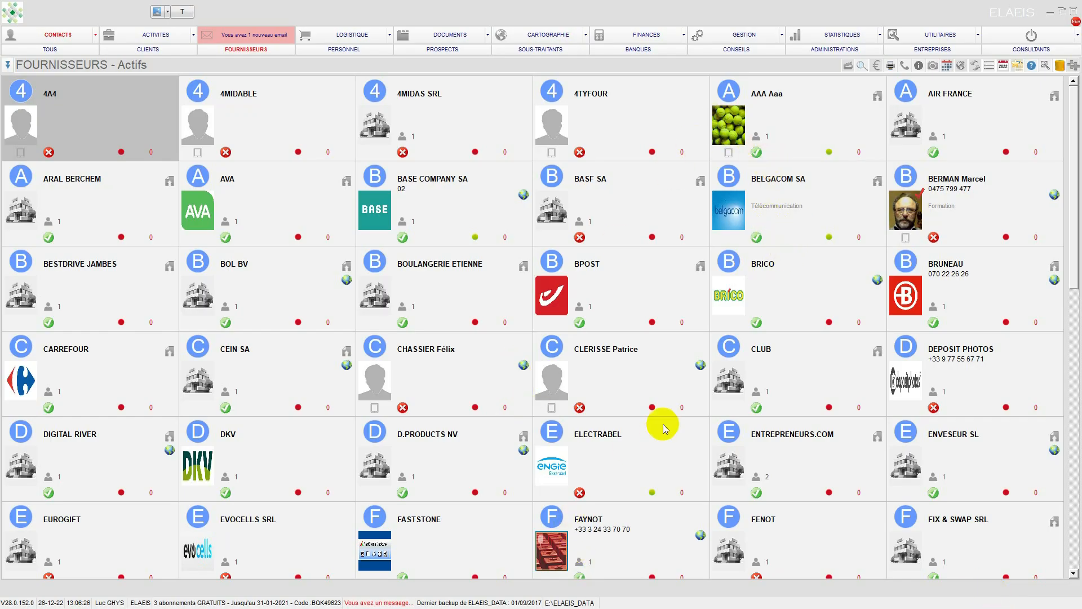
Step: Find BRUNEAU among the active suppliers and open its supplier sheet
scroll(657, 419, "down", 3)
scroll(896, 180, "up", 3)
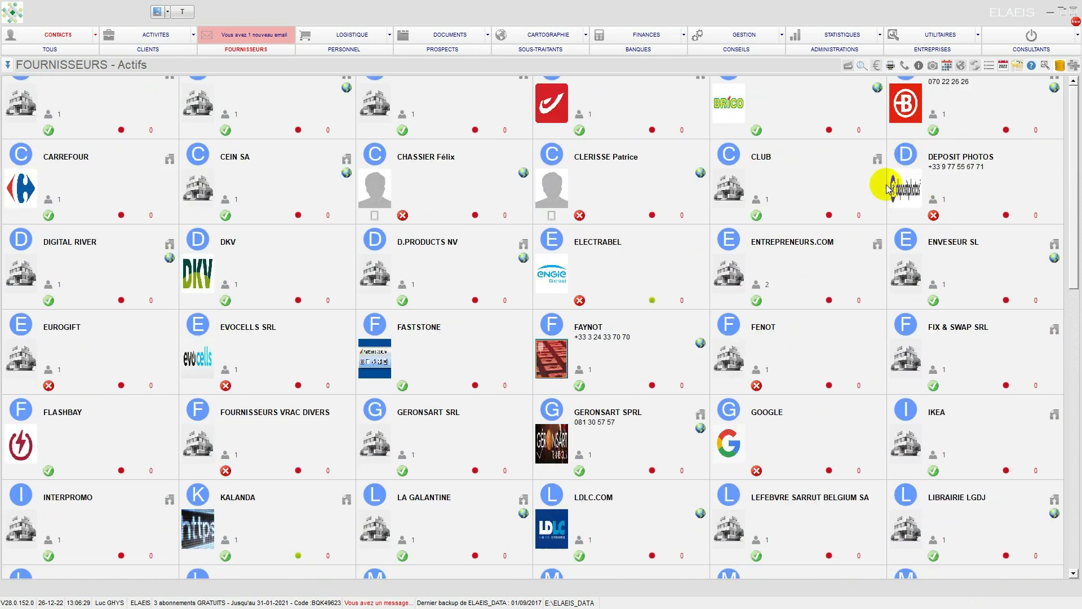
left_click(903, 310)
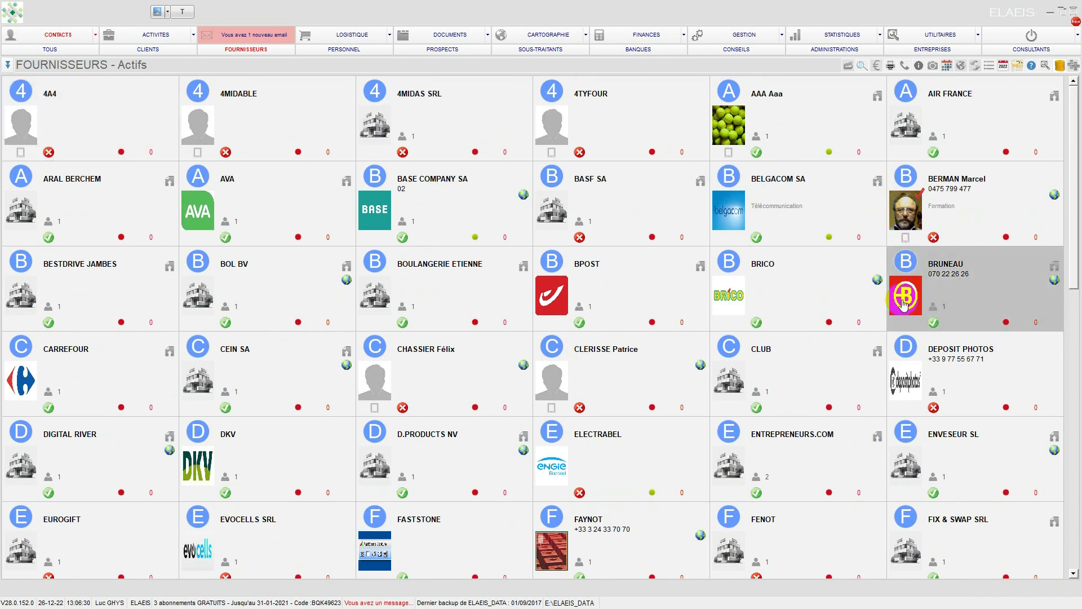
double_click(903, 304)
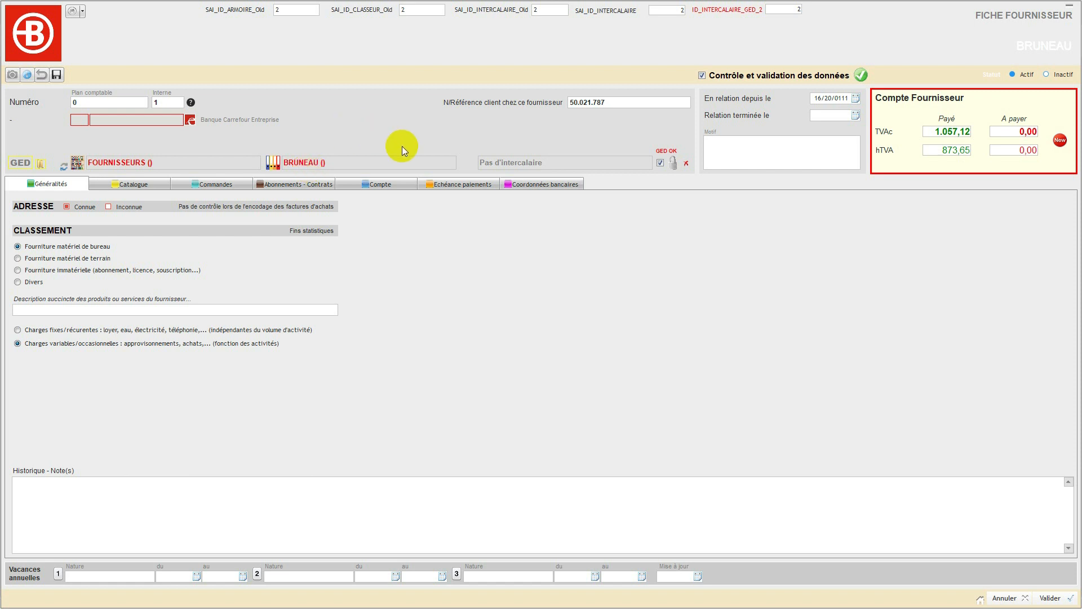
Step: Set the relationship start date (En relation depuis le) on BRUNEAU's supplier sheet to 01/10/2022
left_click(631, 103)
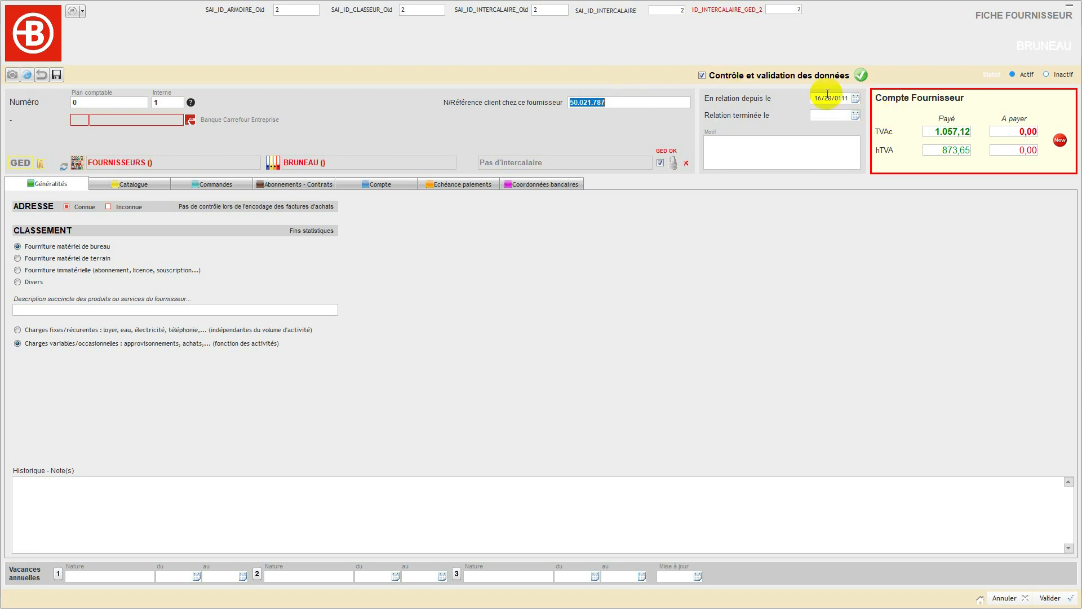
left_click(855, 99)
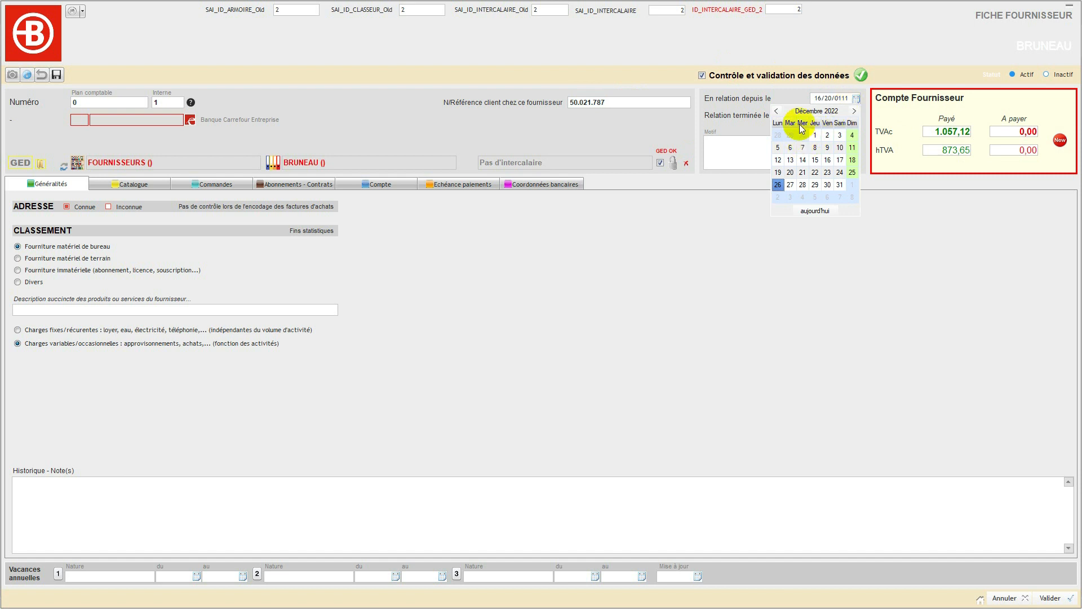
left_click(776, 111)
left_click(776, 111)
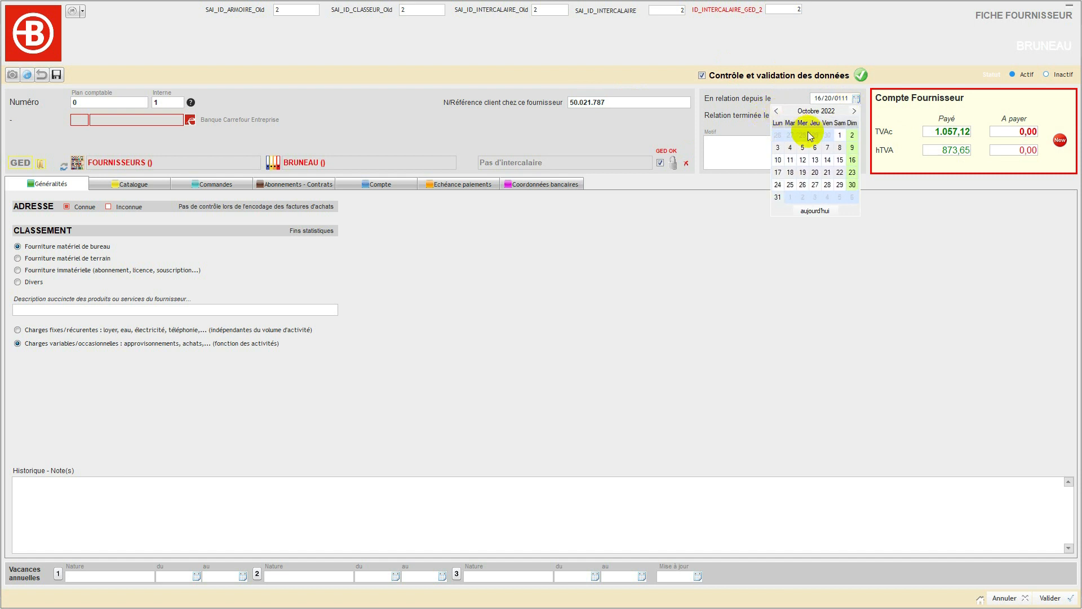
left_click(840, 137)
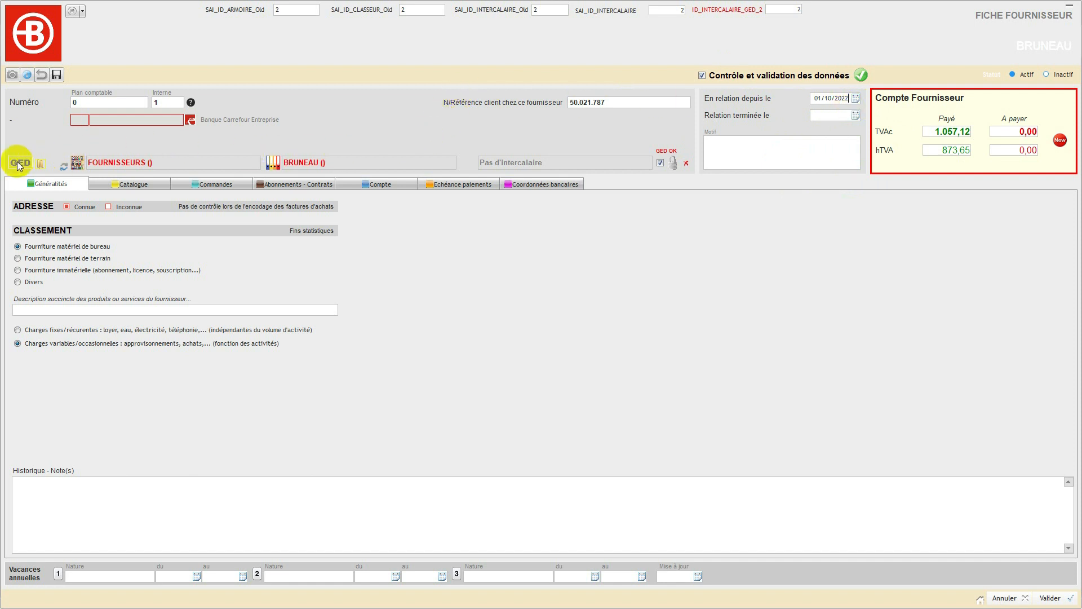
Step: View the invoices in BRUNEAU's account, save the supplier sheet's changes, and validate the contact record
left_click(366, 183)
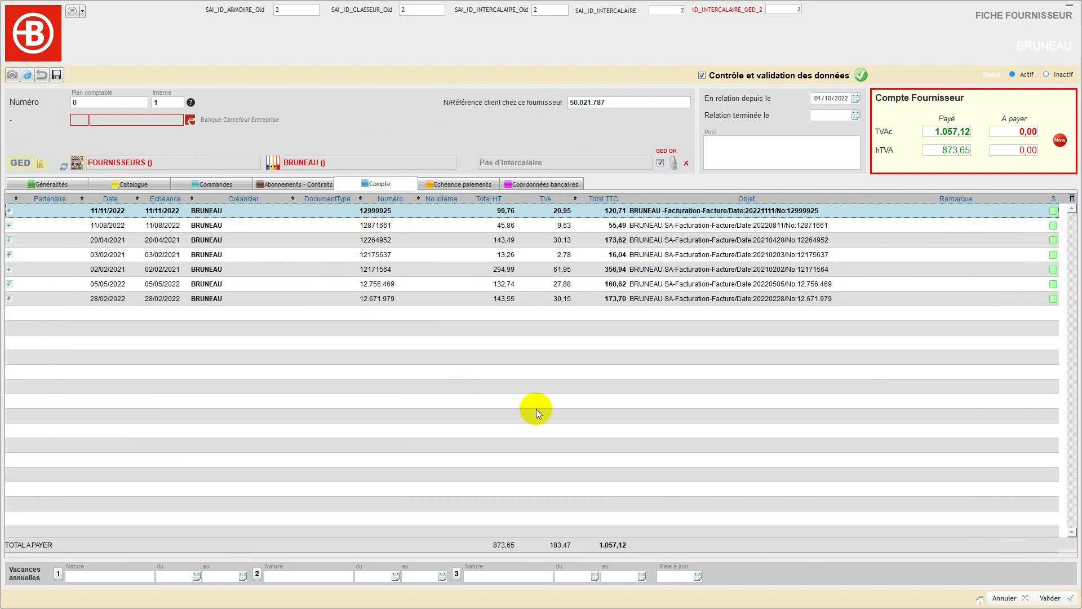
left_click(998, 598)
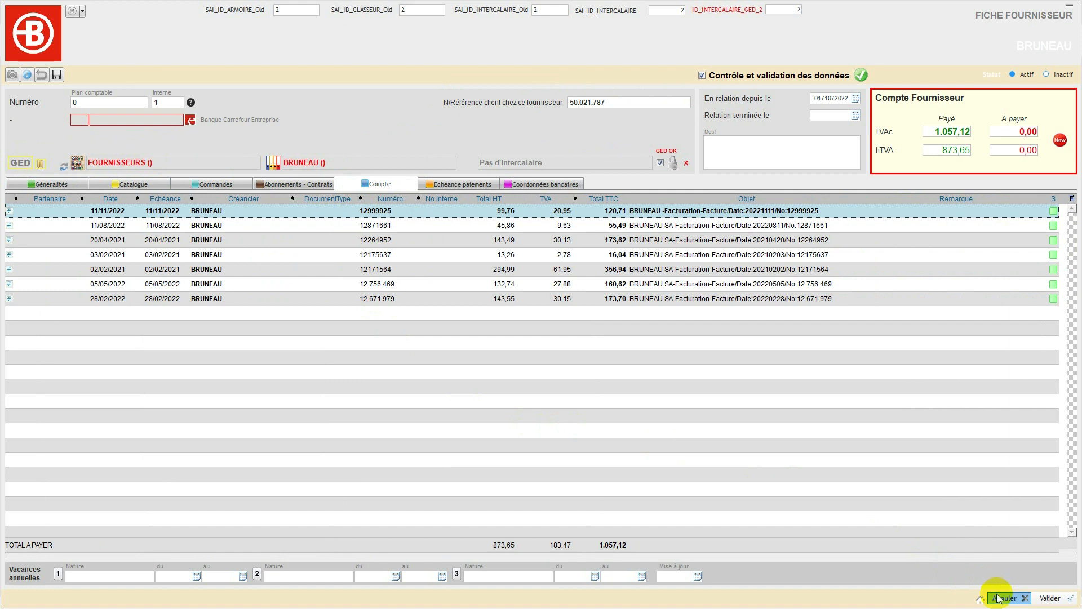
left_click(548, 340)
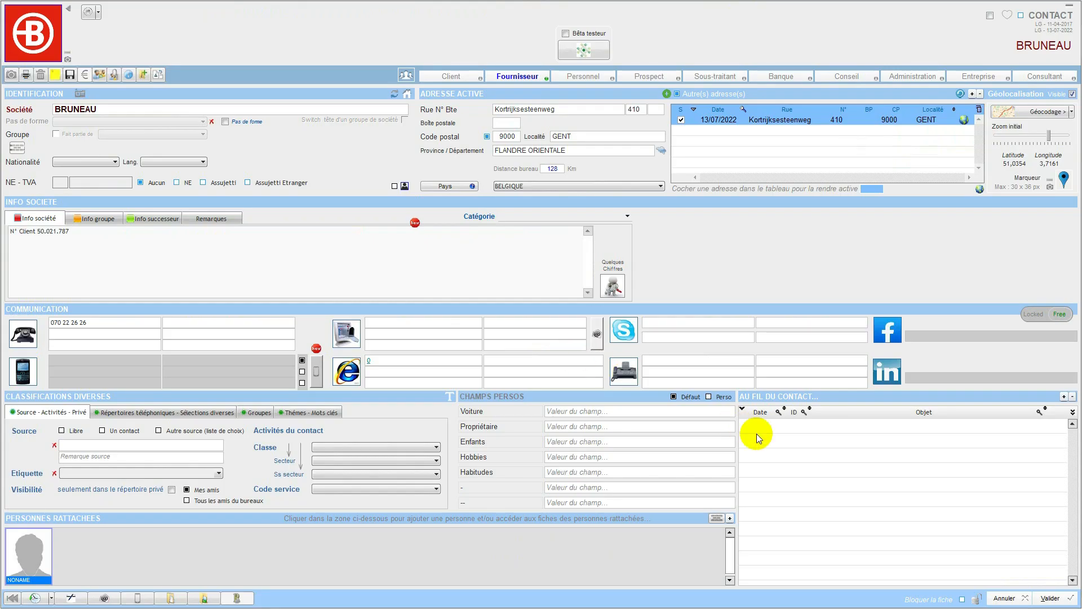
left_click(1049, 598)
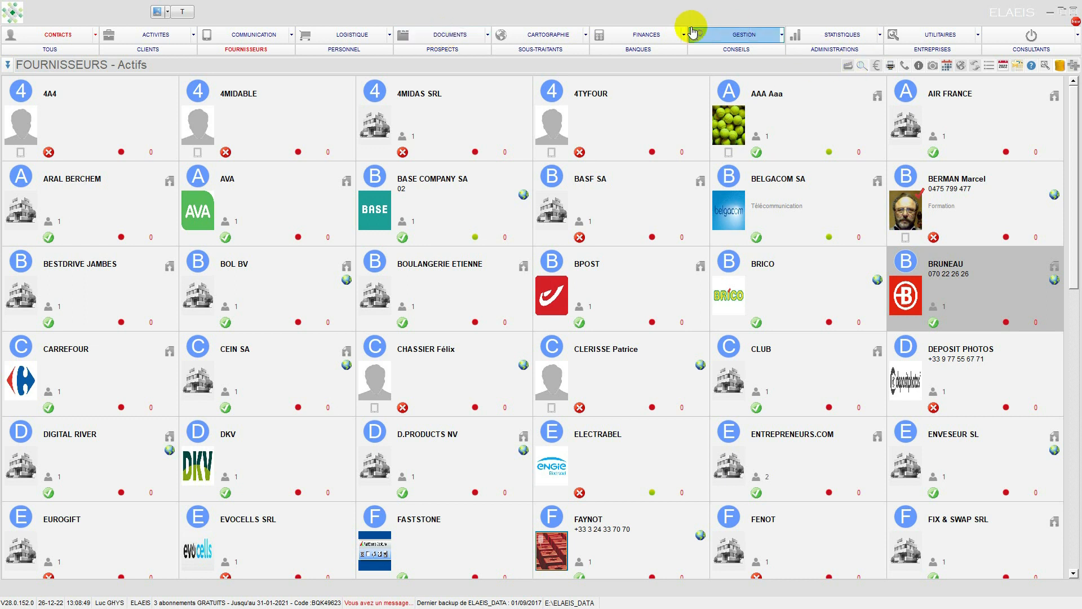
Step: View the GED cabinets and the blank form for a new cabinet (Armoire), and cancel the form
left_click(455, 31)
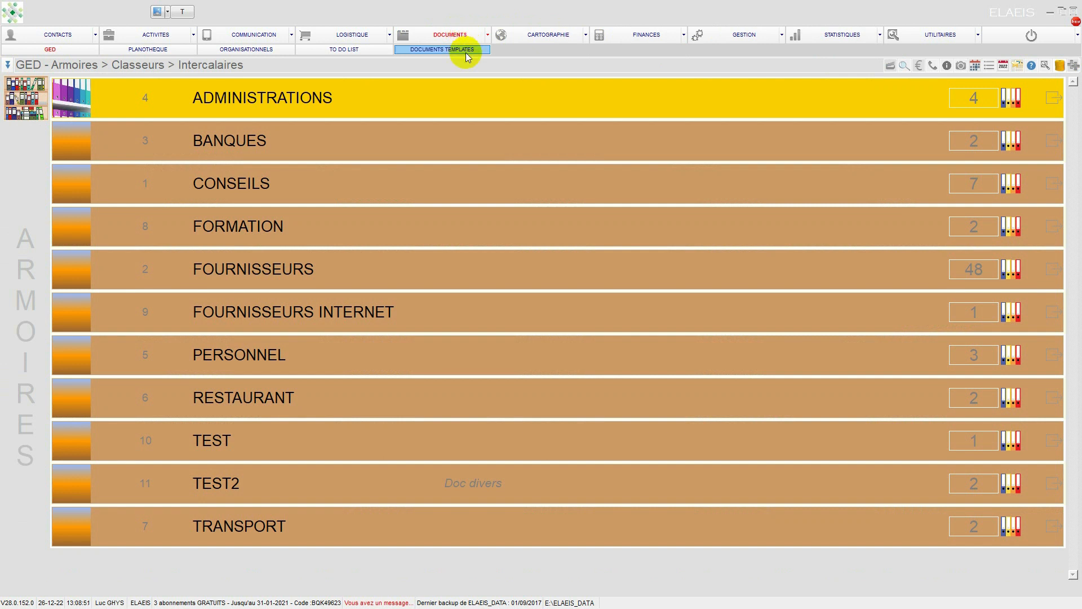
left_click(1072, 67)
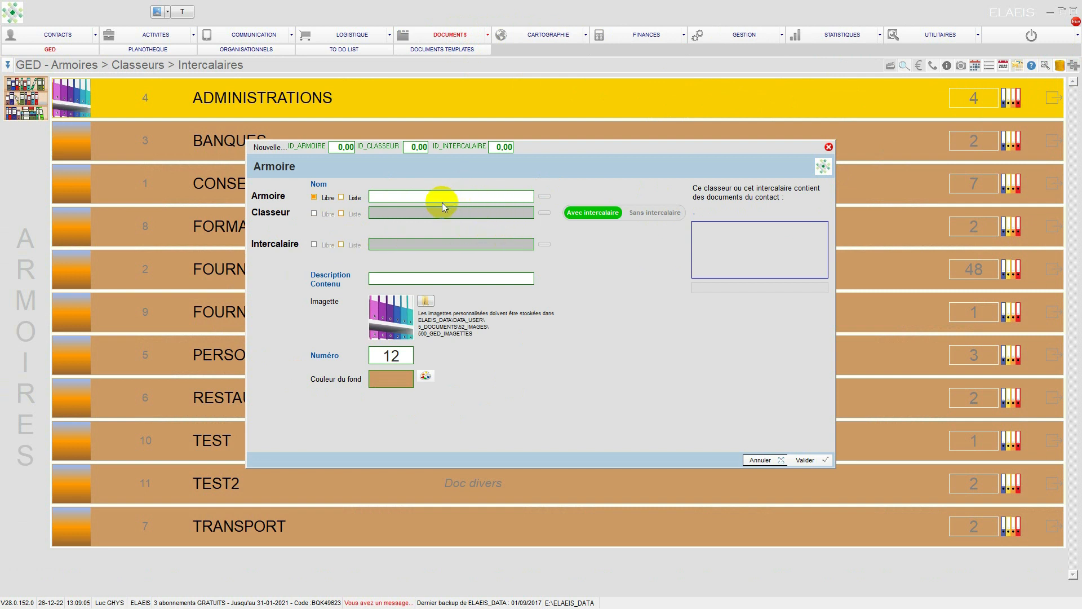
left_click(755, 460)
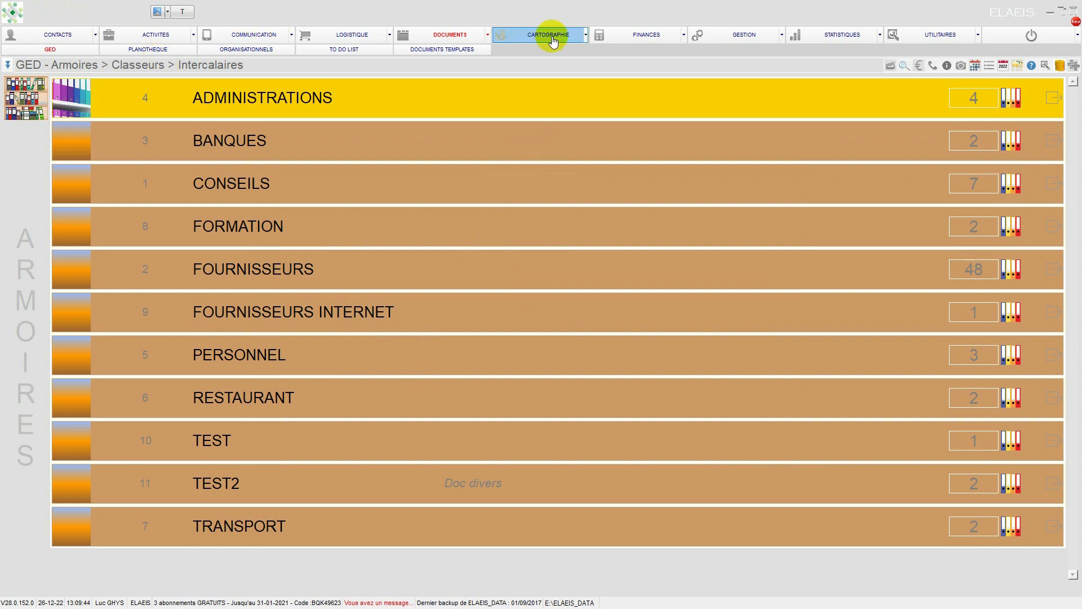
Step: Open the directory of pending purchase invoices (Factures Achats en attente) from the purchase invoices section
left_click(632, 38)
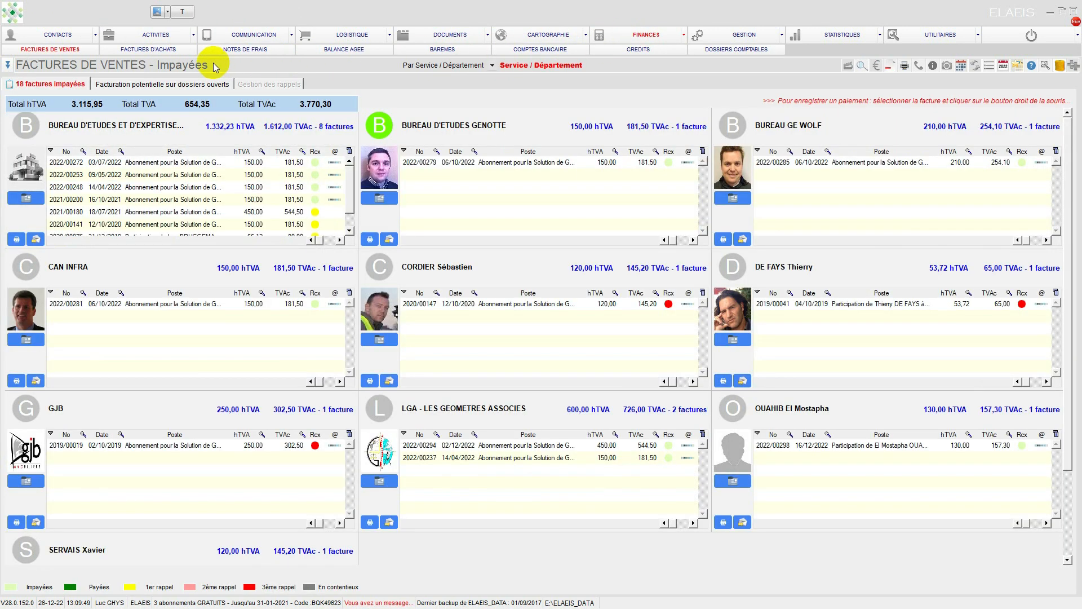
left_click(120, 50)
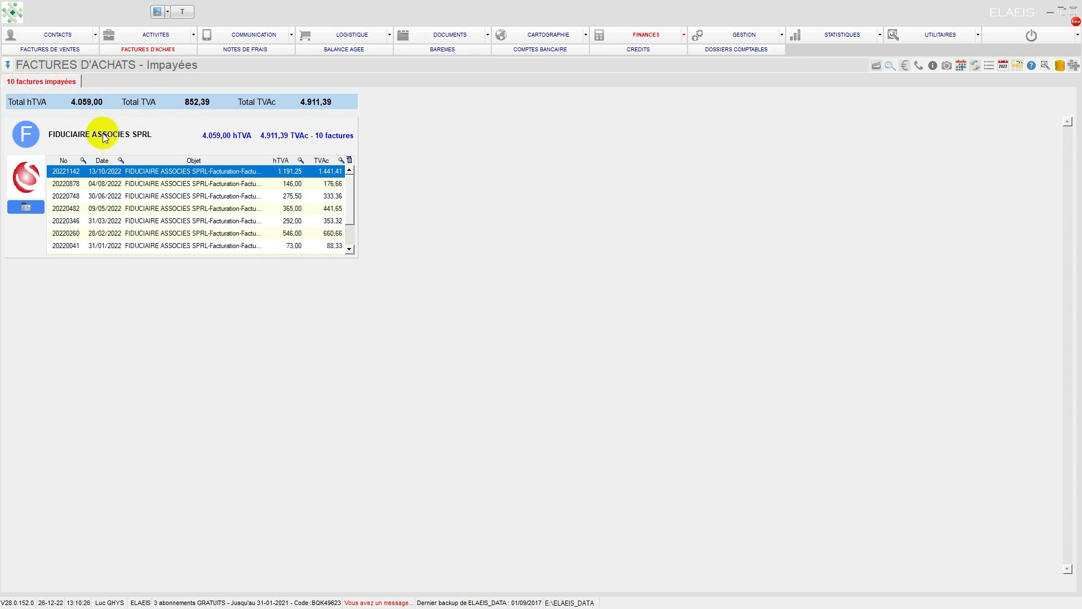
left_click(14, 67)
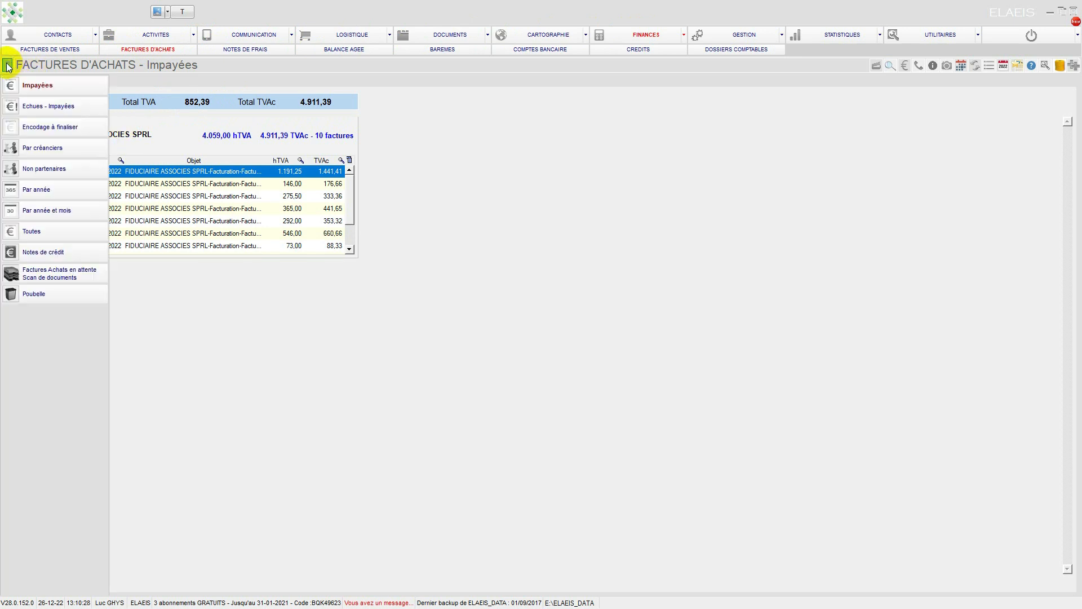
left_click(33, 275)
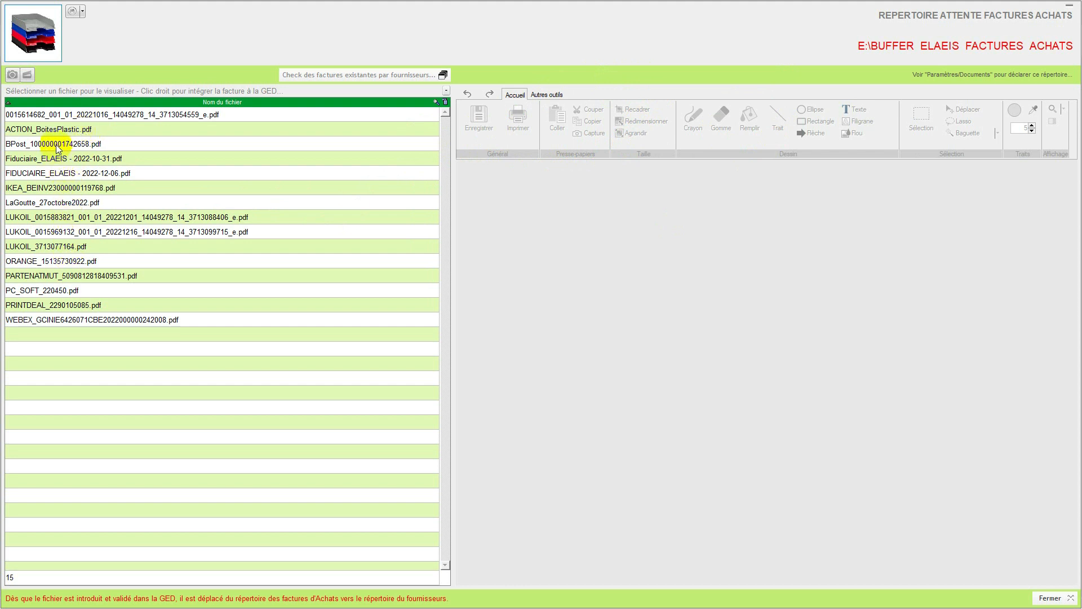
Step: Preview LUKOIL_3713077164.pdf and highlight the invoice number in the document
left_click(55, 248)
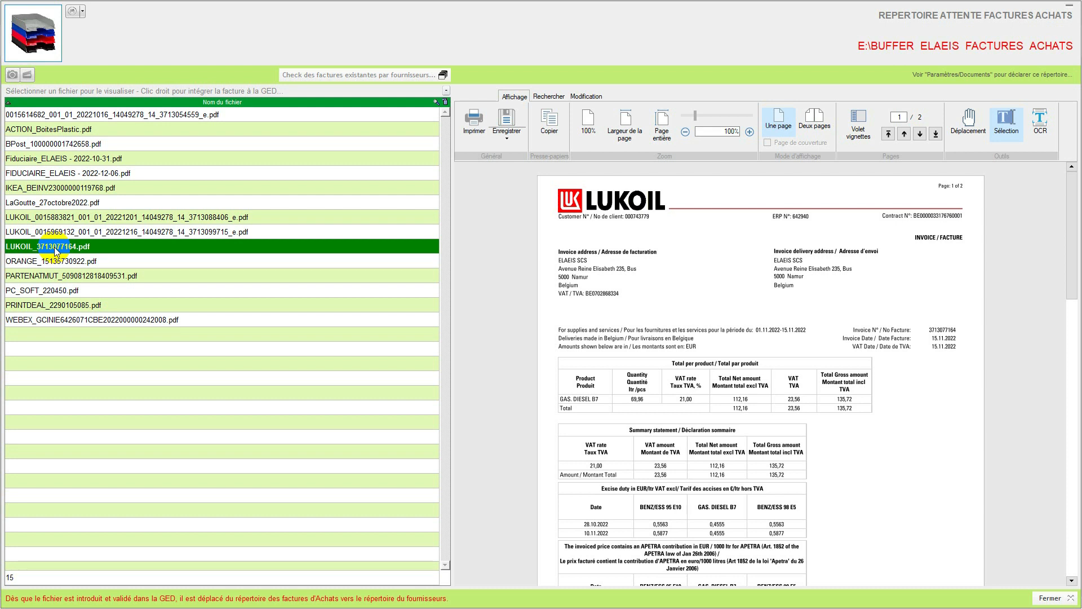
double_click(936, 330)
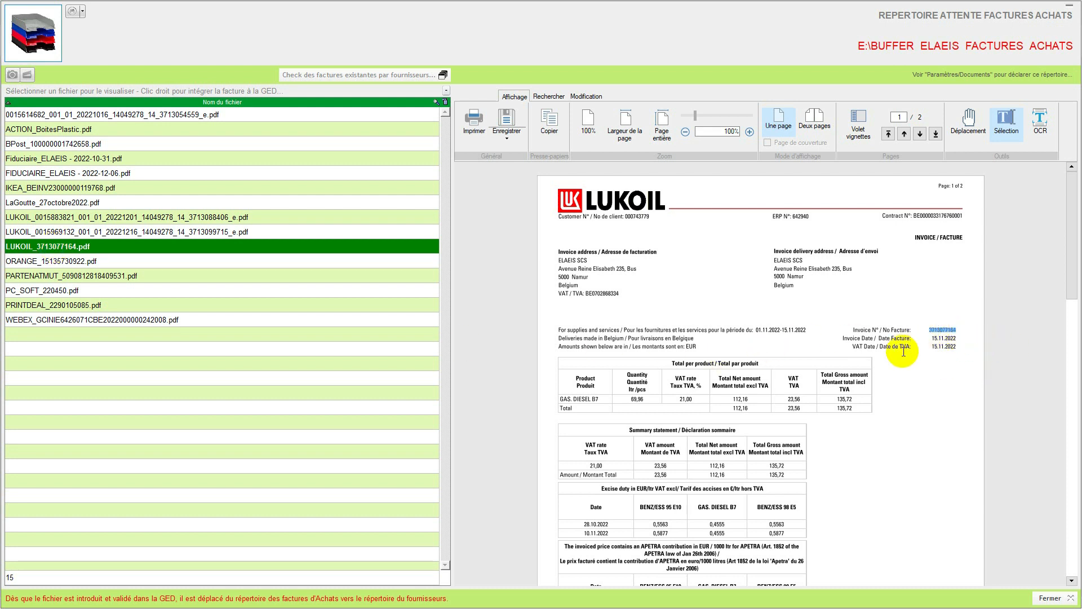
left_click(79, 248)
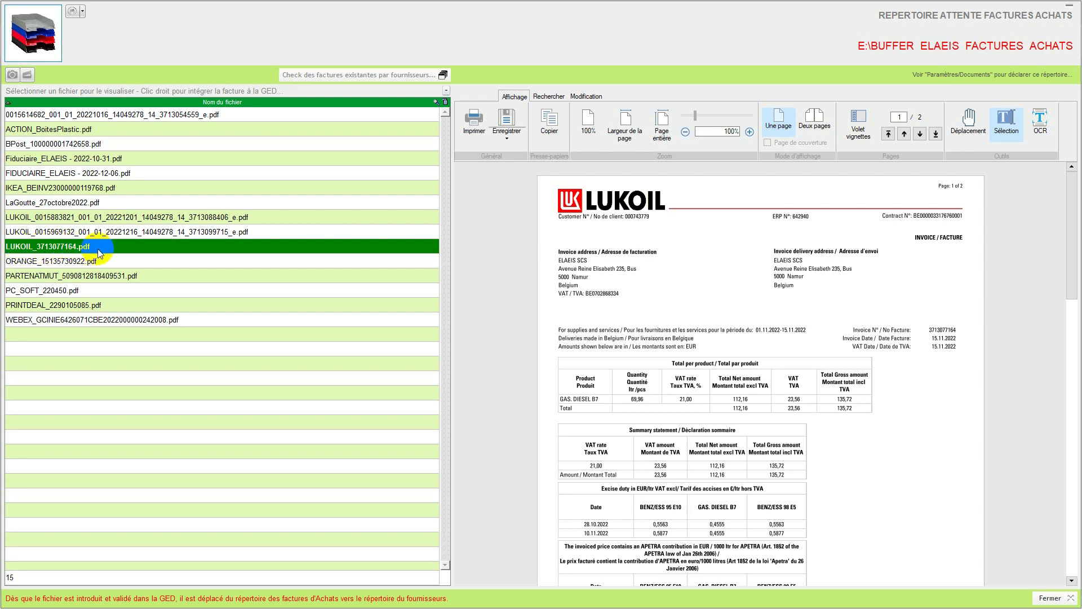
Step: Preview FIDUCIAIRE_ELAEIS - 2022-12-06.pdf, open its rename prompt and cancel it
left_click(104, 176)
right_click(104, 177)
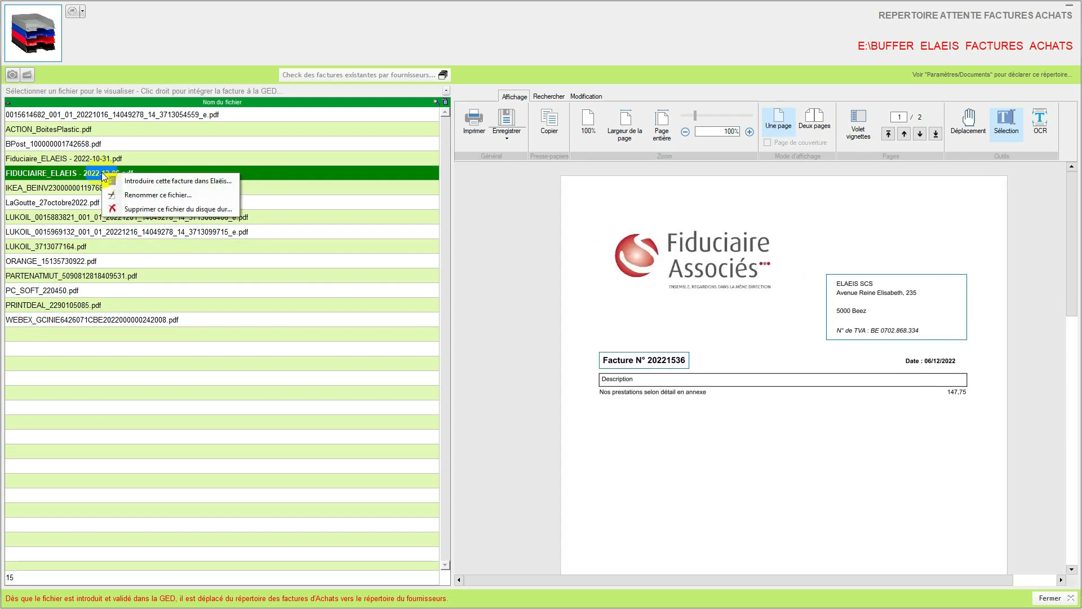
left_click(137, 194)
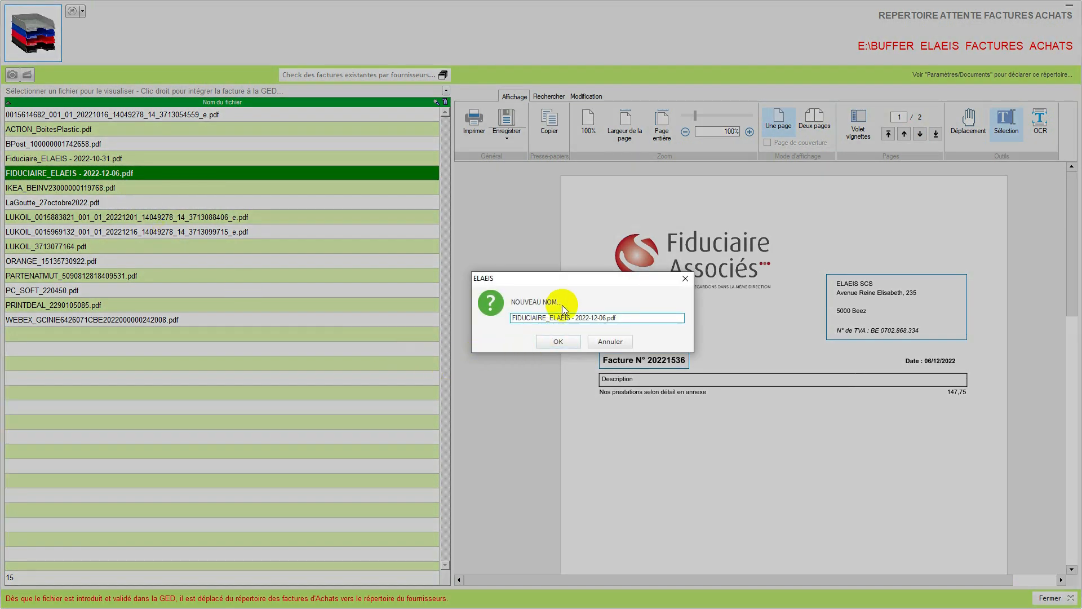
left_click_drag(557, 280, 412, 222)
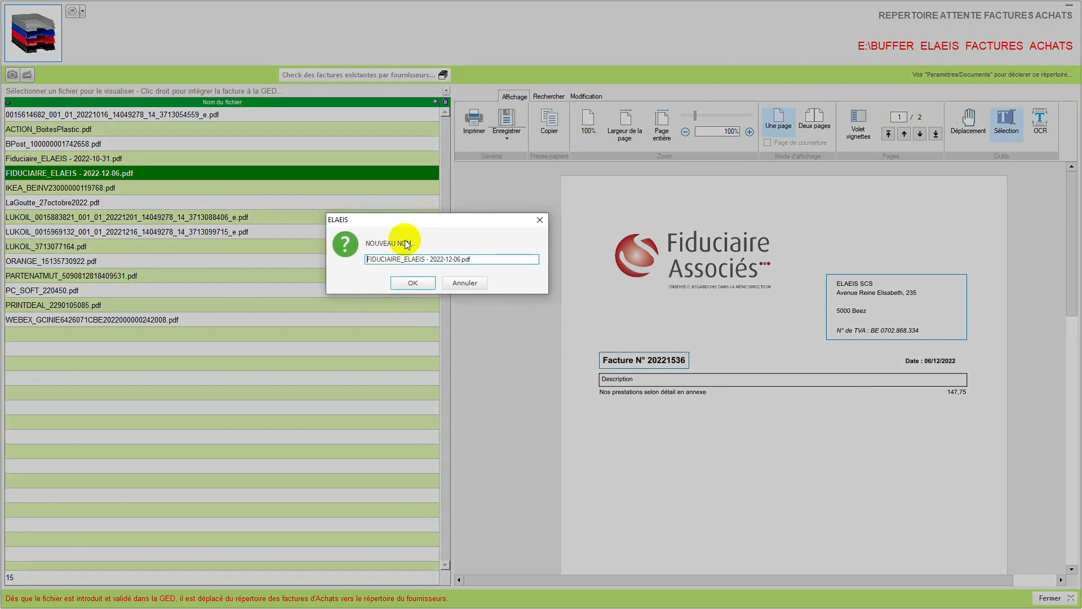
left_click(461, 283)
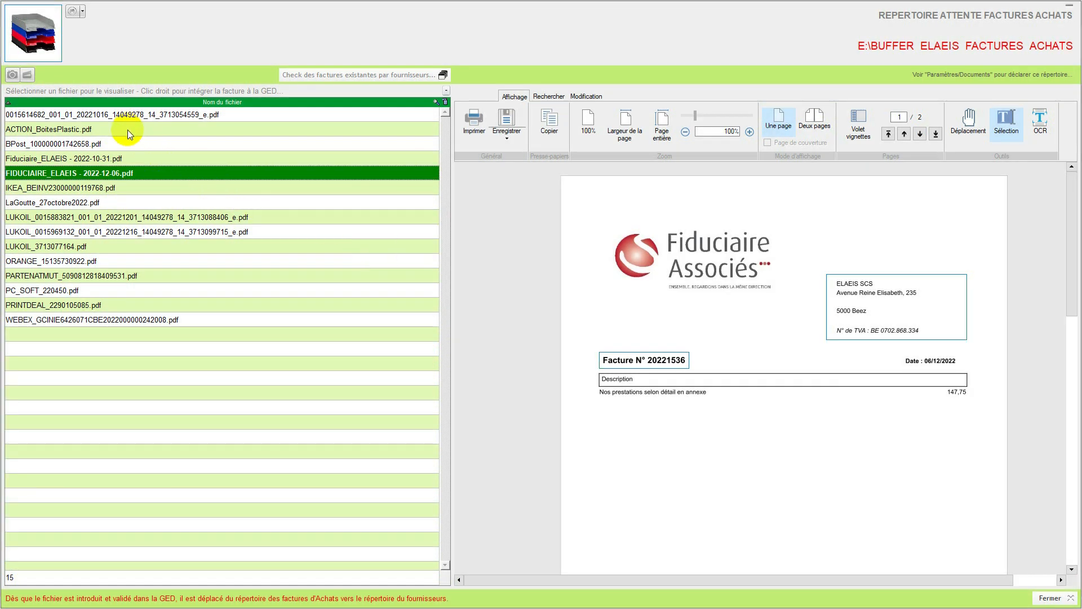
Step: Preview ACTION_BoitesPlastic.pdf, open its rename prompt and cancel it
left_click(77, 131)
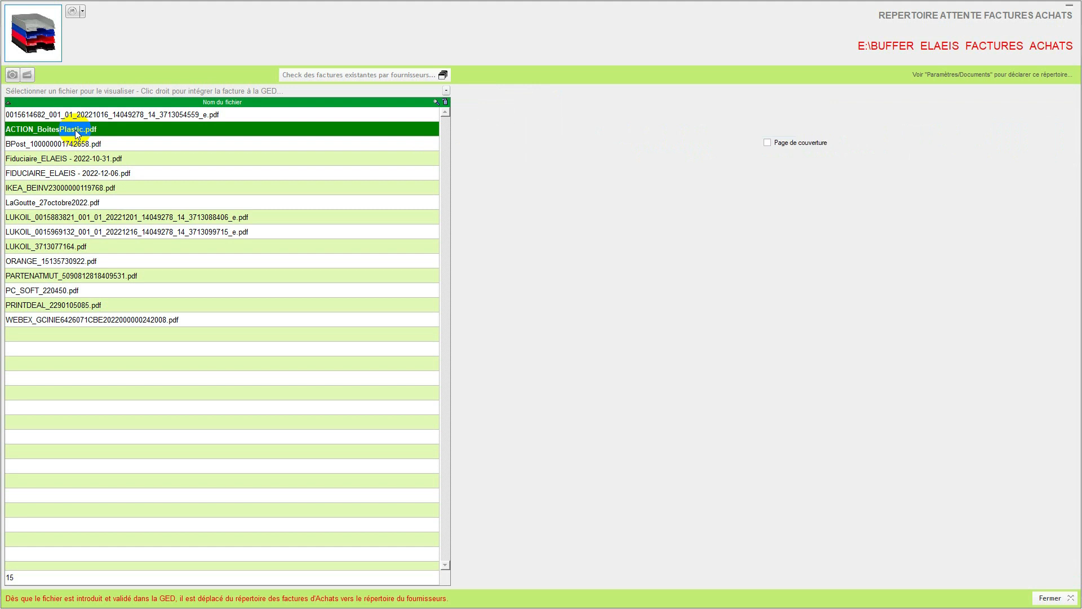
right_click(77, 134)
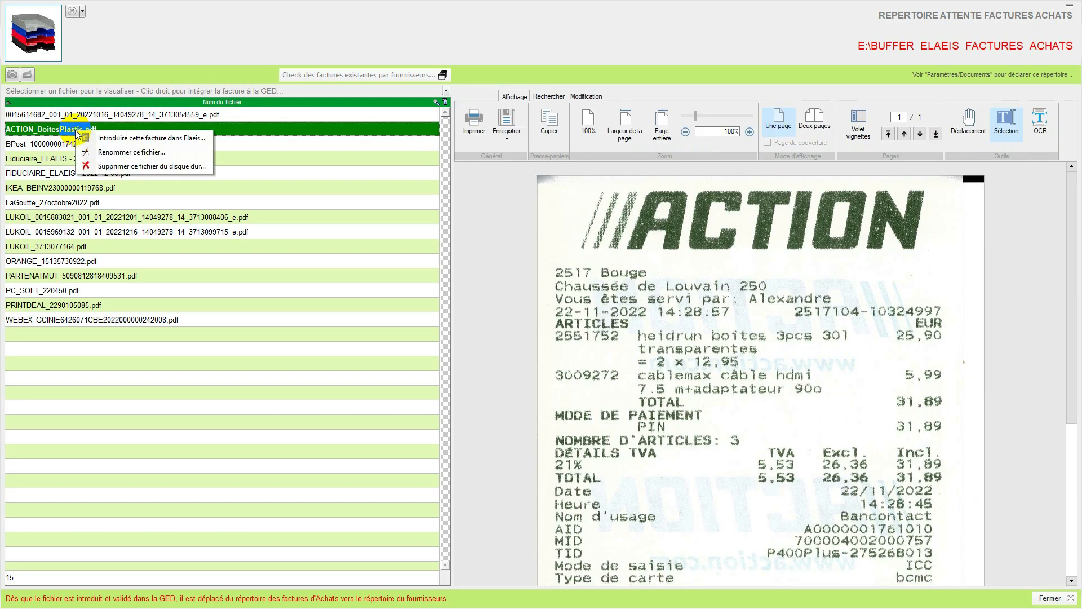
left_click(120, 152)
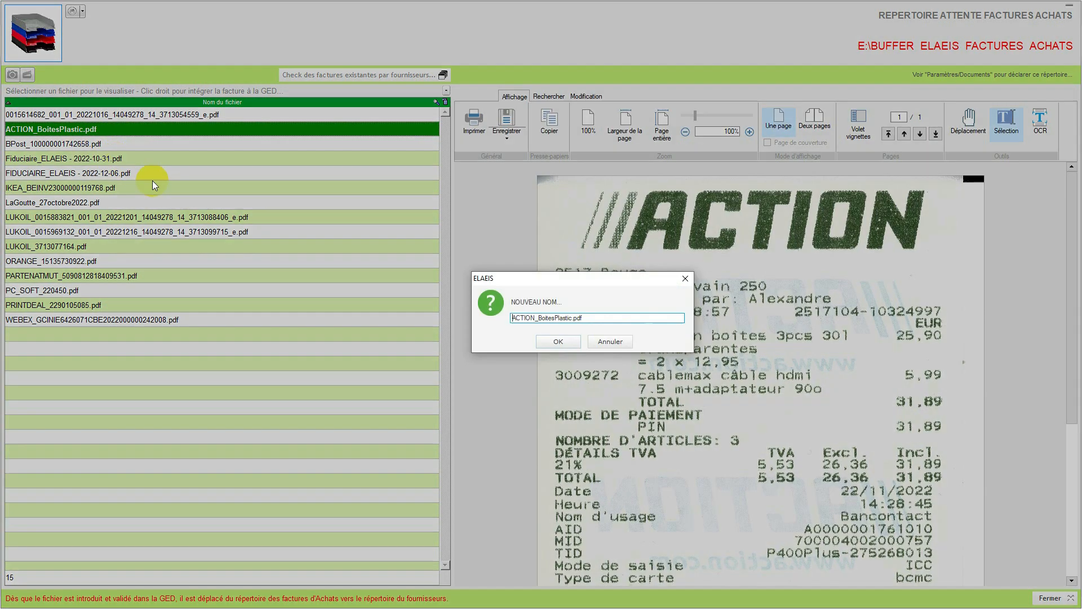
left_click(607, 339)
Step: Preview the LUKOIL invoice at the start of the file list and LUKOIL_3713077164.pdf, examining the file actions offered for each
left_click(211, 116)
right_click(212, 115)
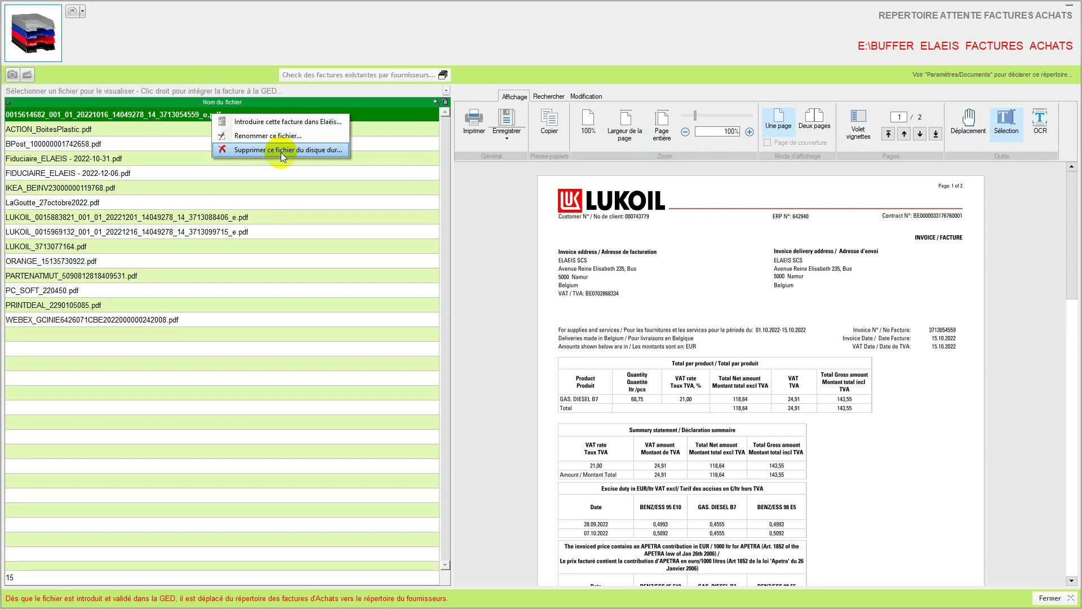
left_click(80, 252)
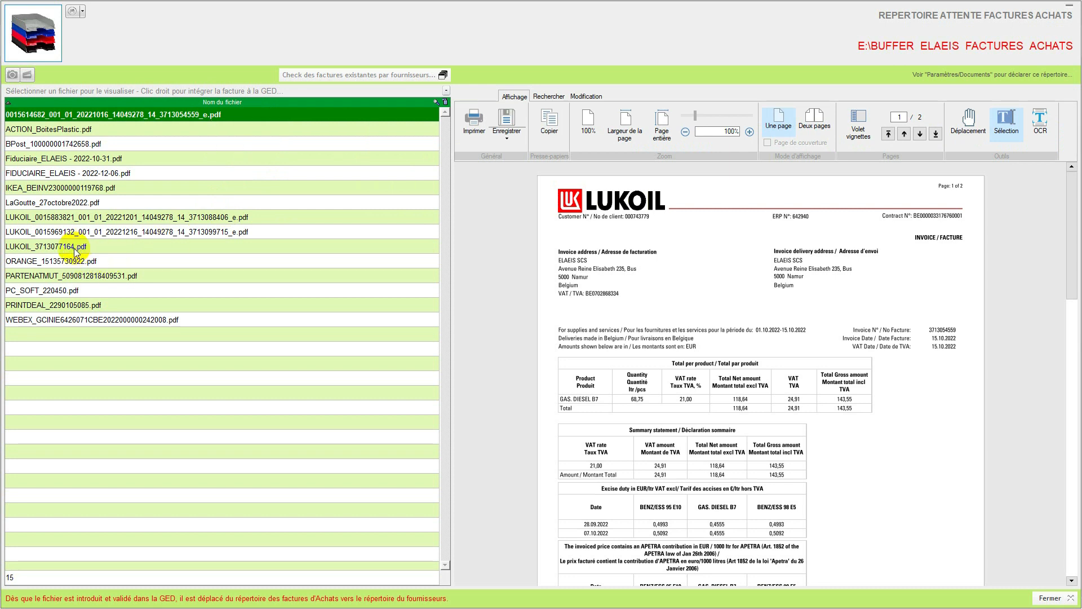
left_click(75, 252)
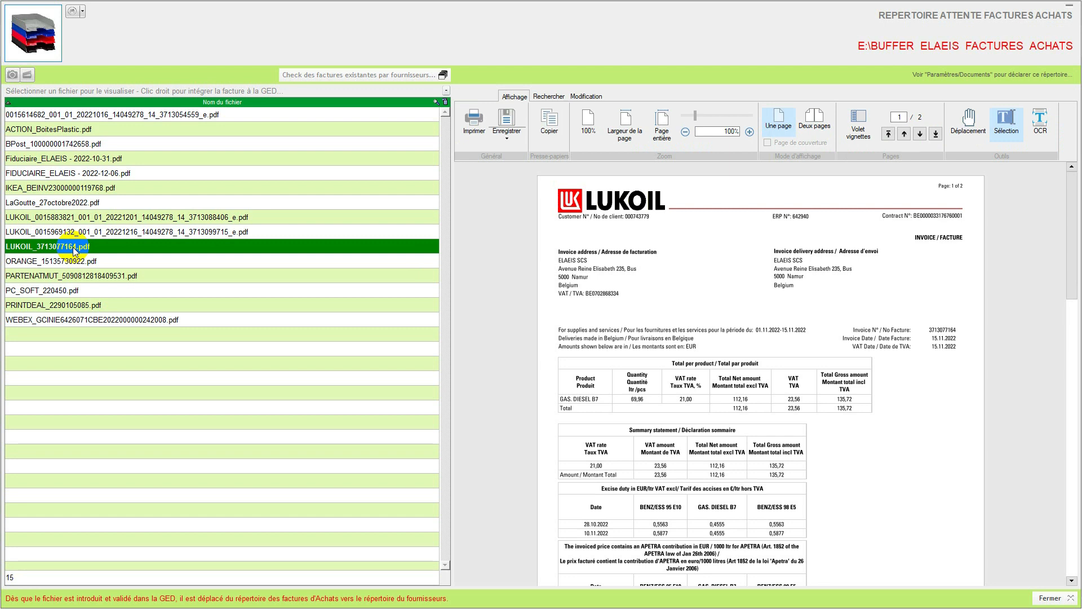
right_click(100, 247)
left_click(150, 257)
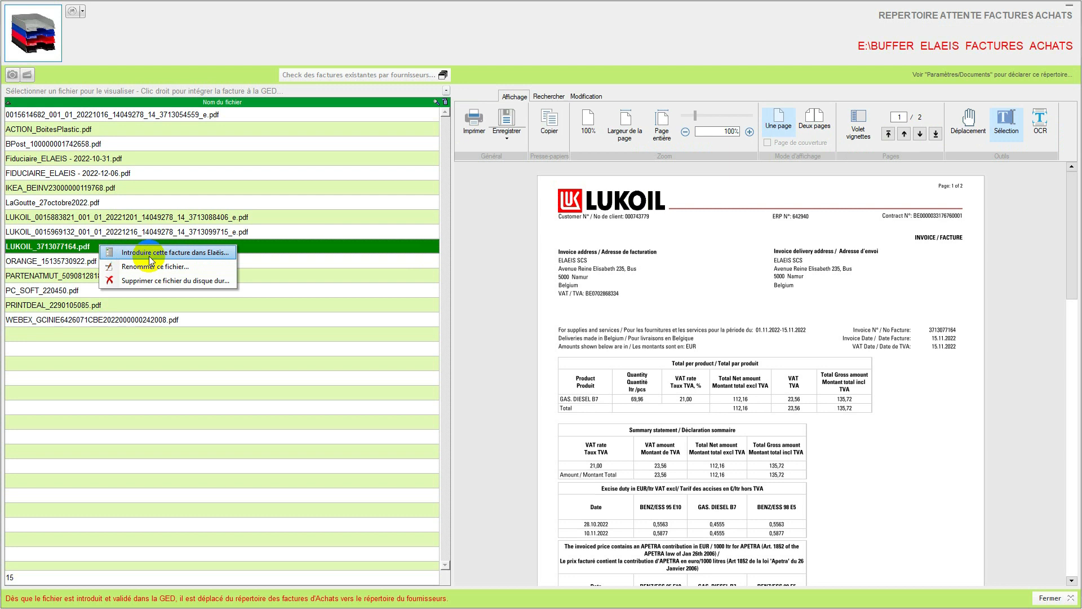
left_click(194, 205)
left_click(82, 250)
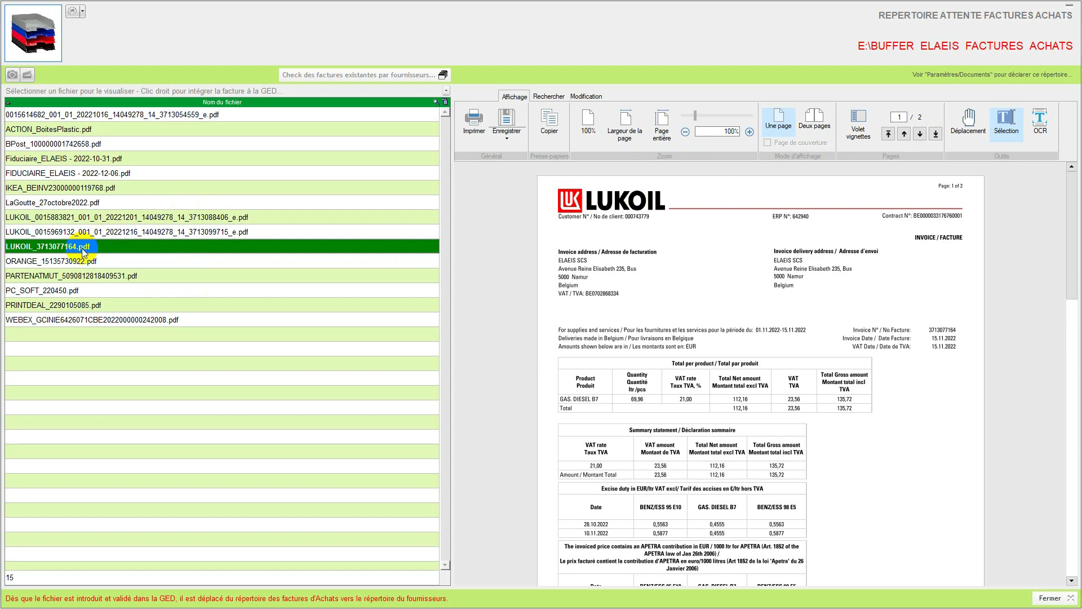
Step: Check the existing invoices of supplier LUKOIL BELGIUM, sorted by invoice number, and close the list
left_click(387, 74)
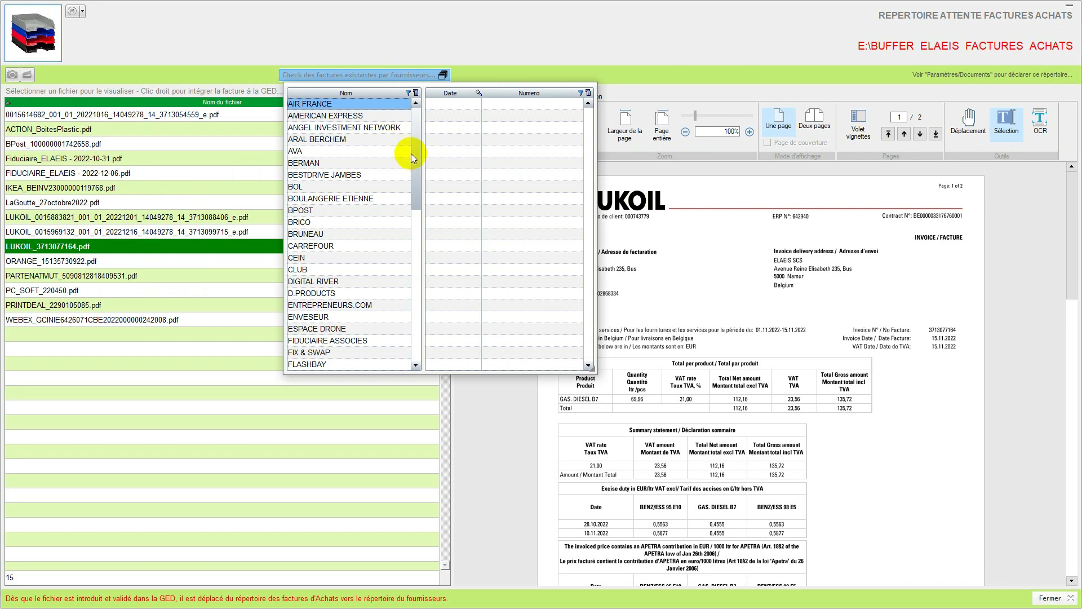
left_click_drag(416, 167, 416, 266)
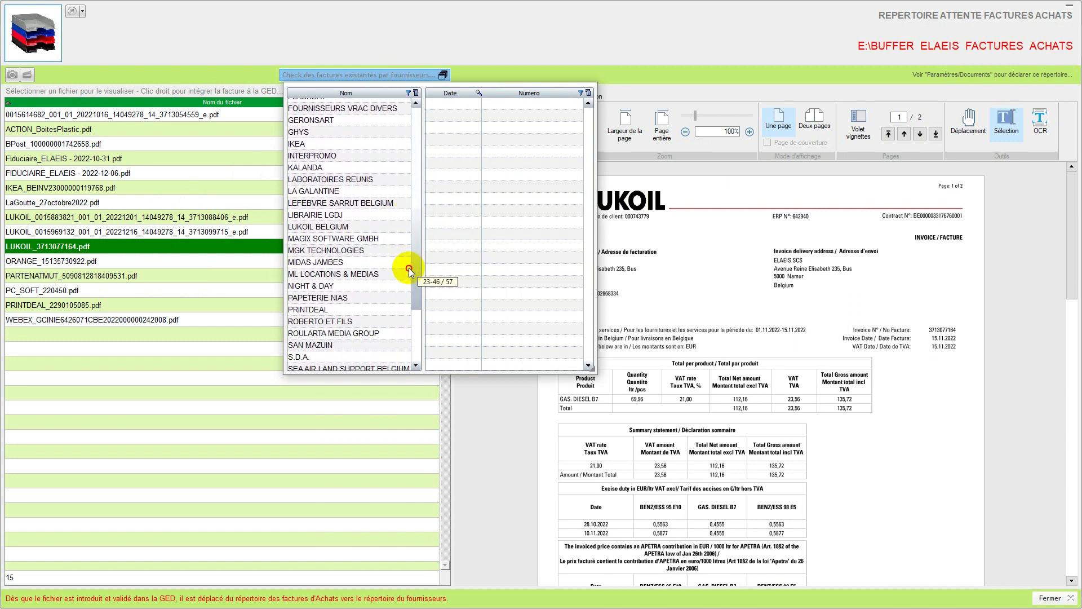
left_click(335, 227)
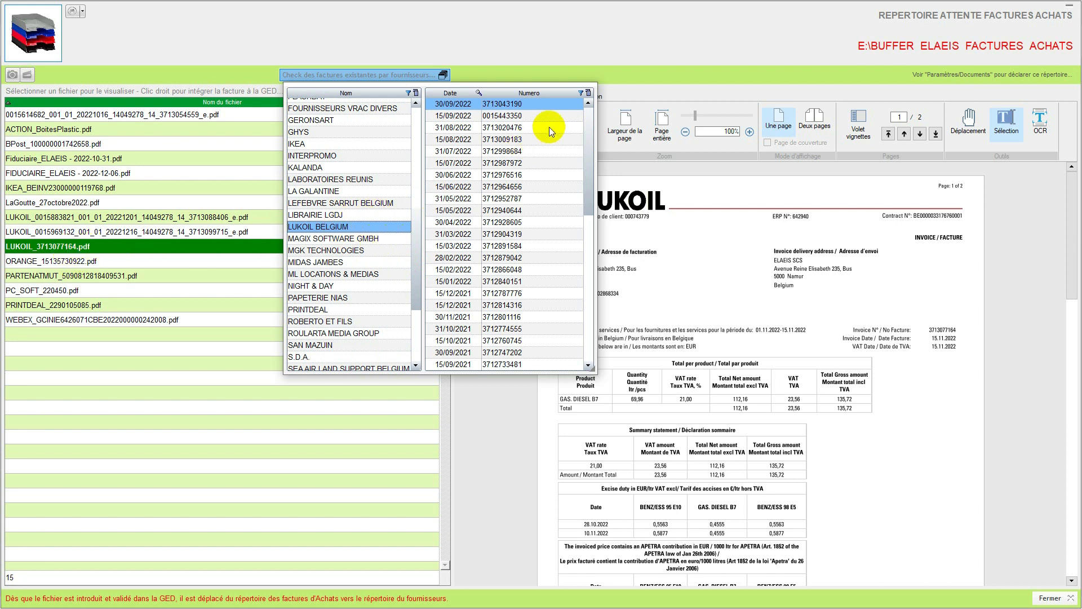
left_click(568, 96)
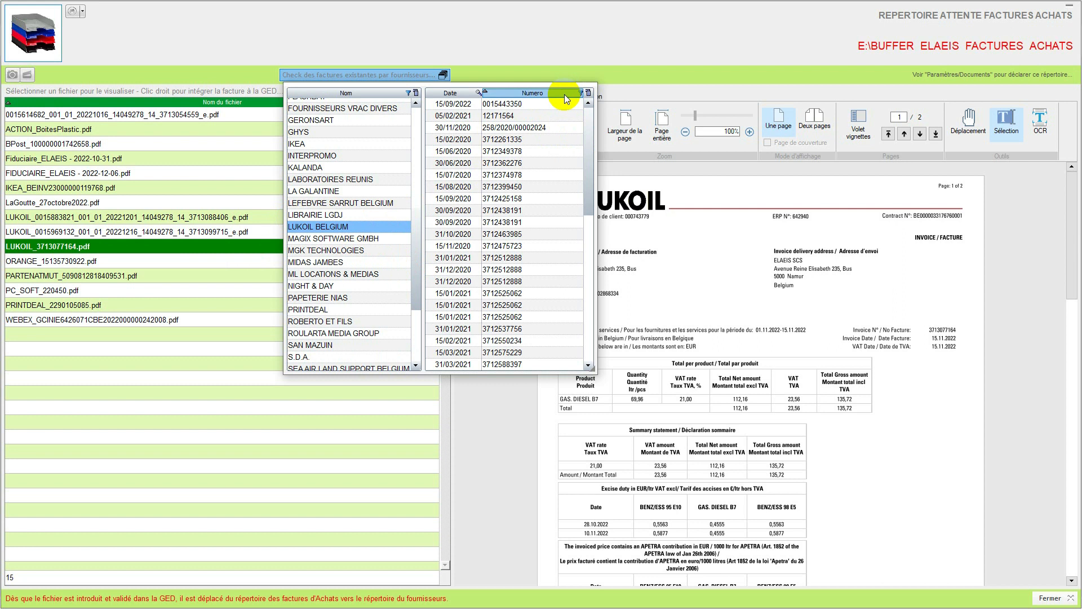
left_click_drag(587, 169, 591, 347)
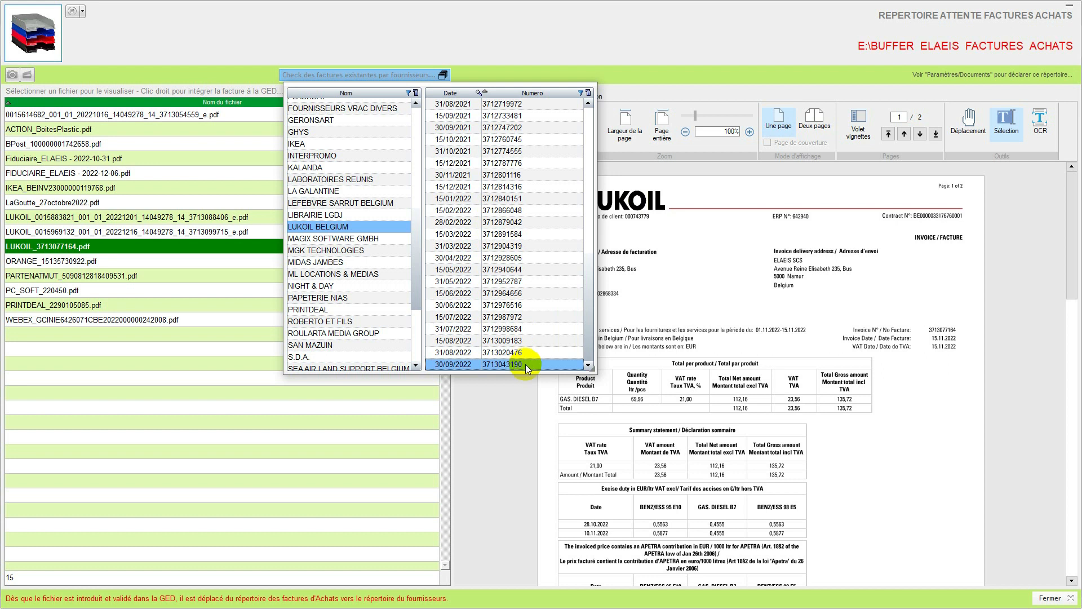
left_click(386, 77)
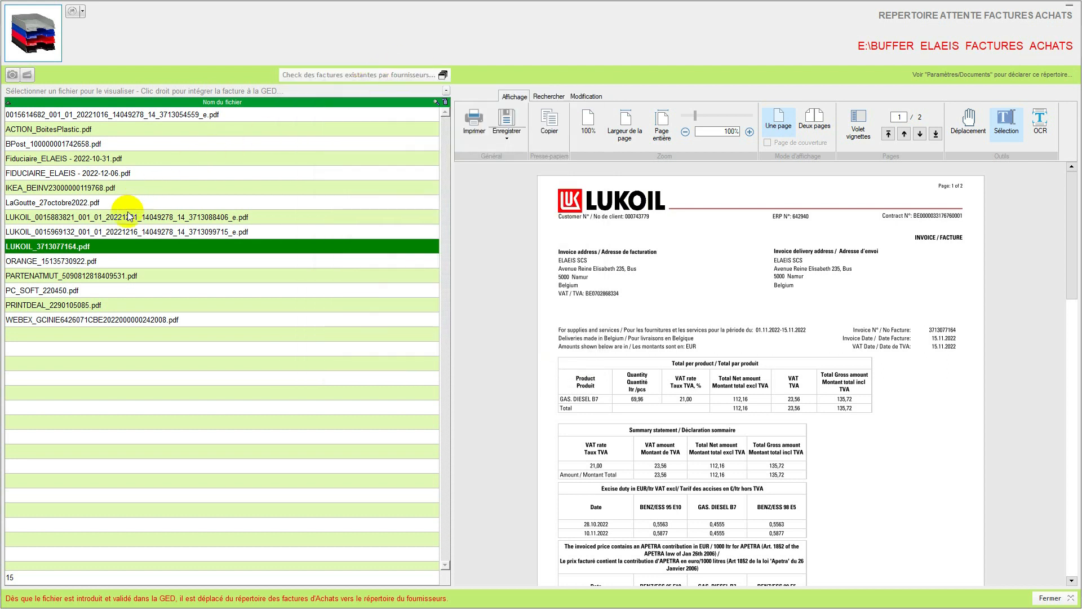
Step: Introduce the invoice LUKOIL_3713077164.pdf into ELAEIS and select LUKOIL BELGIUM as its supplier
right_click(89, 246)
left_click(121, 256)
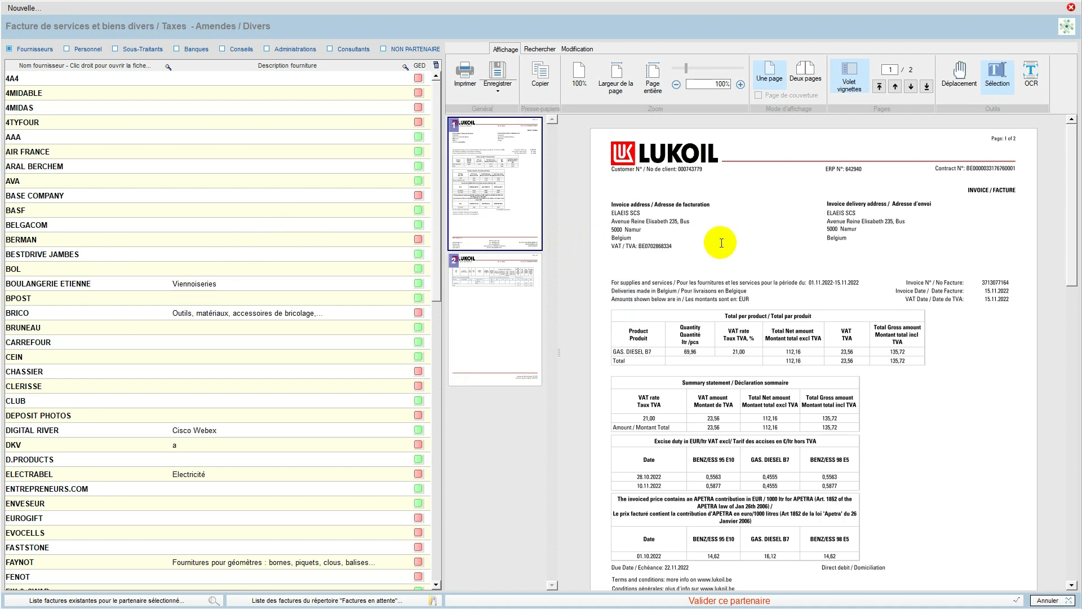
left_click_drag(434, 221, 433, 311)
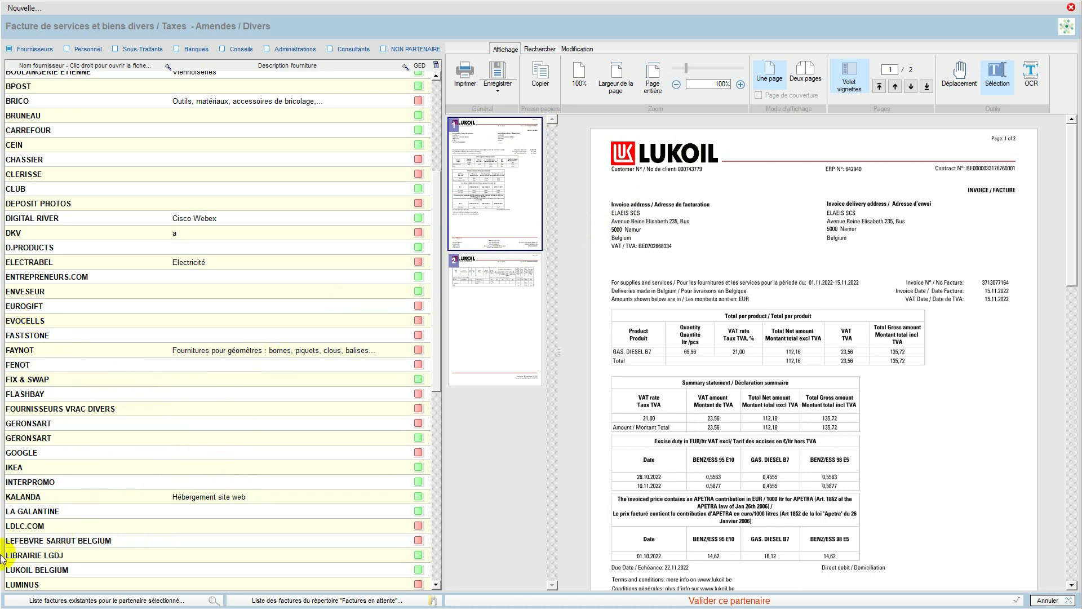
left_click(23, 569)
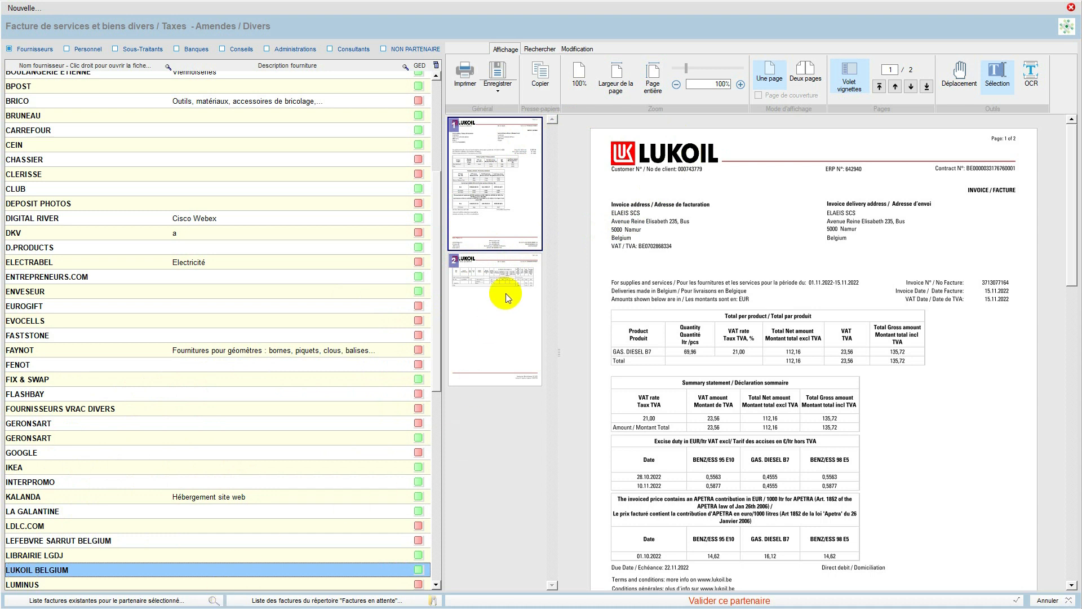
Step: Look through the partner categories Fournisseurs, Personnel, Sous-Traitants, Banques, Conseils, Administrations, Consultants and NON PARTENAIRE to examine which partners each one lists
left_click_drag(435, 294, 435, 442)
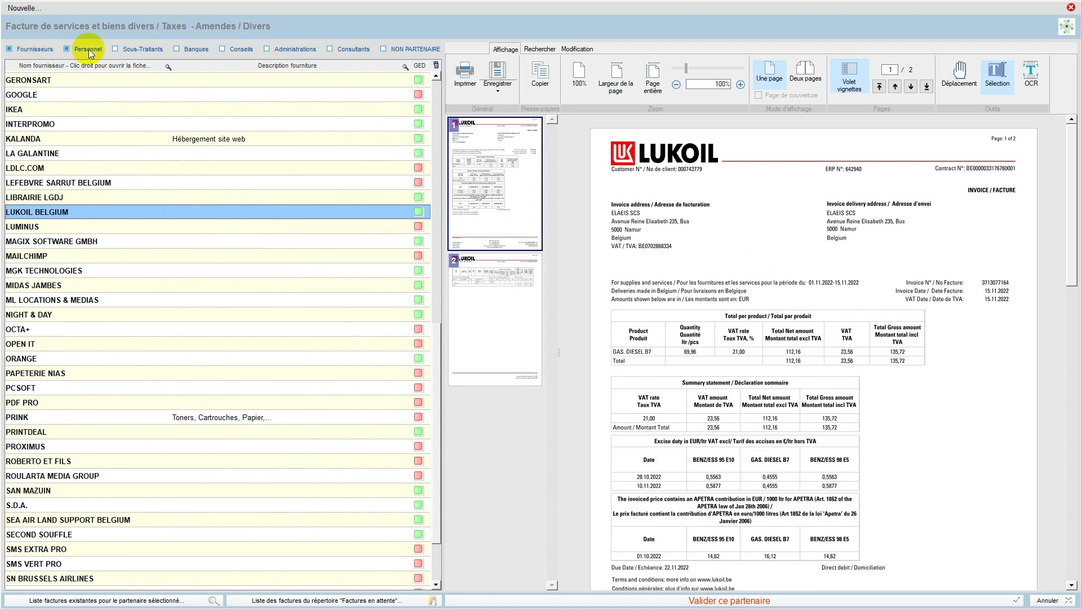
left_click(66, 49)
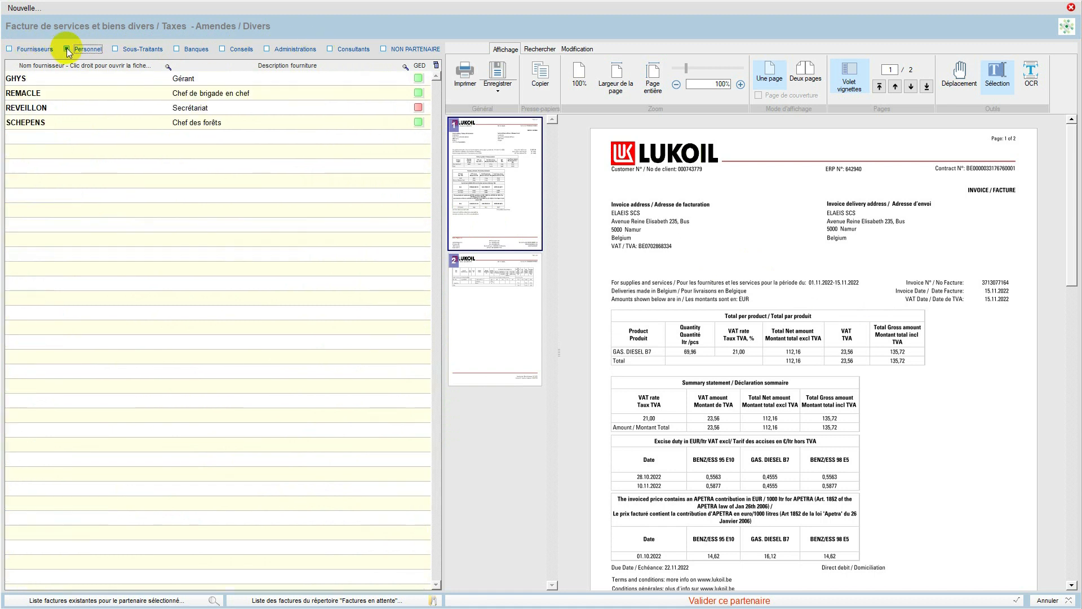
left_click(115, 49)
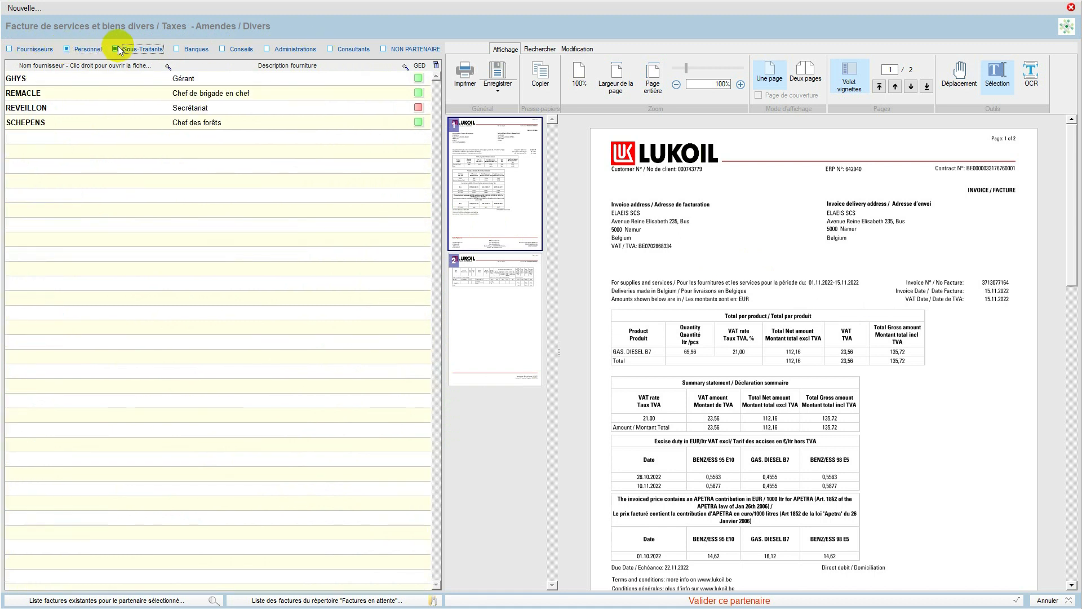
left_click(188, 51)
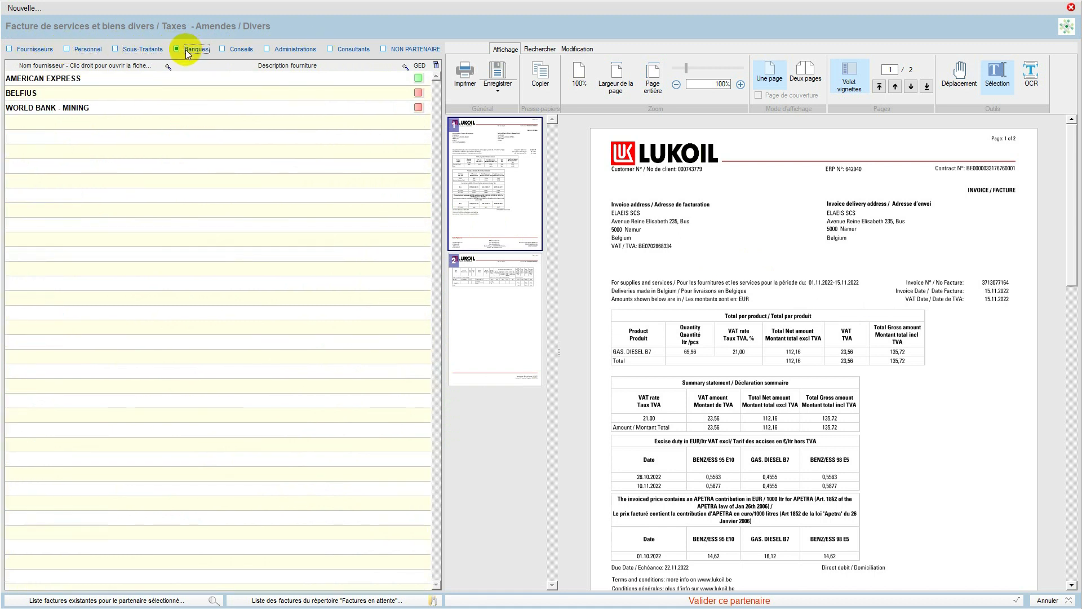
left_click(223, 50)
left_click(267, 50)
left_click(336, 51)
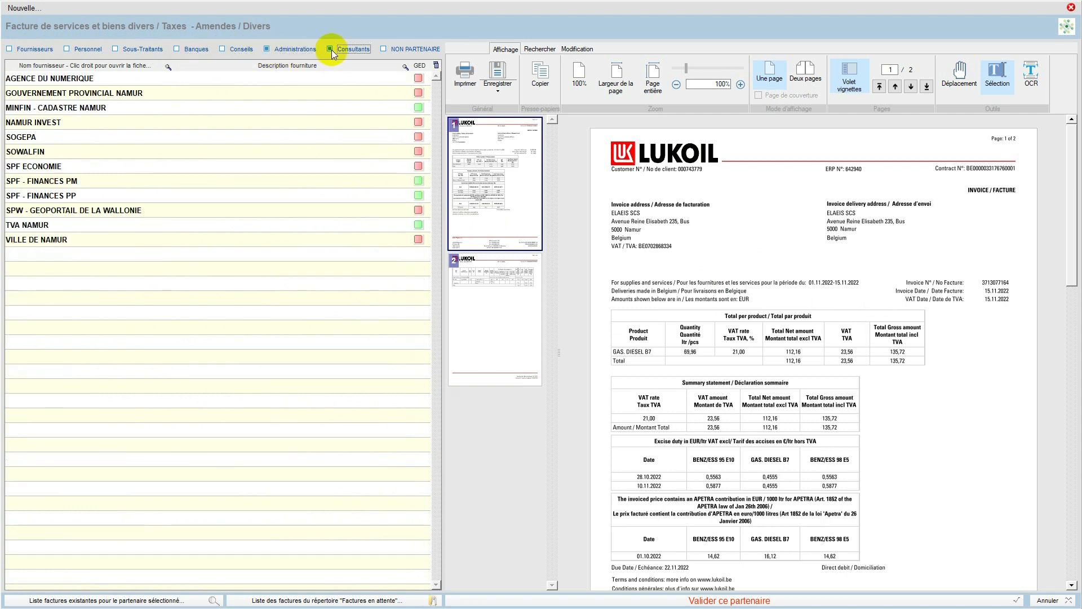
left_click(382, 51)
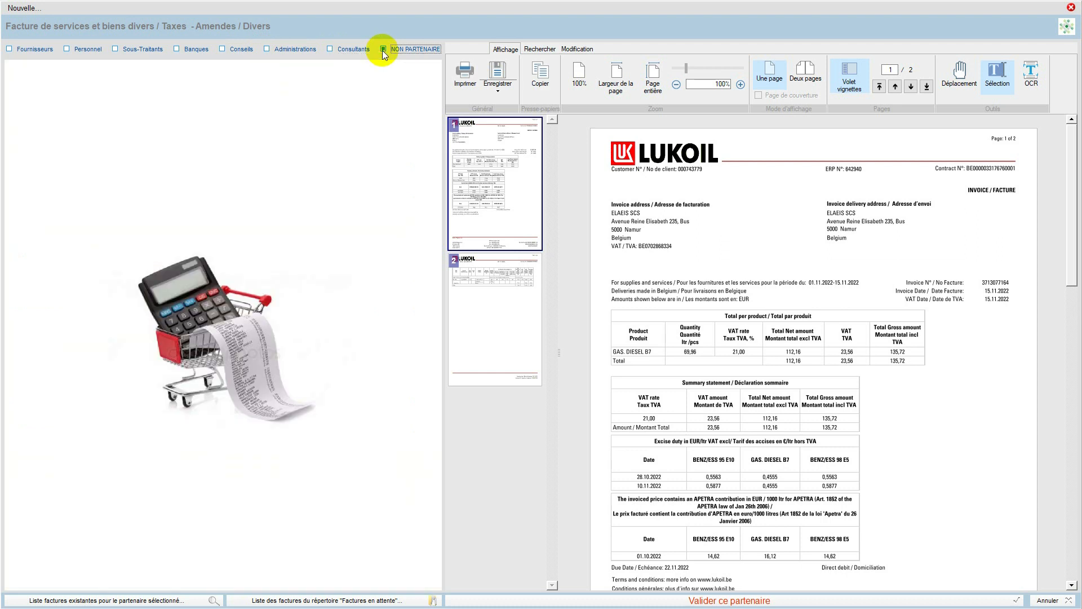
left_click(9, 50)
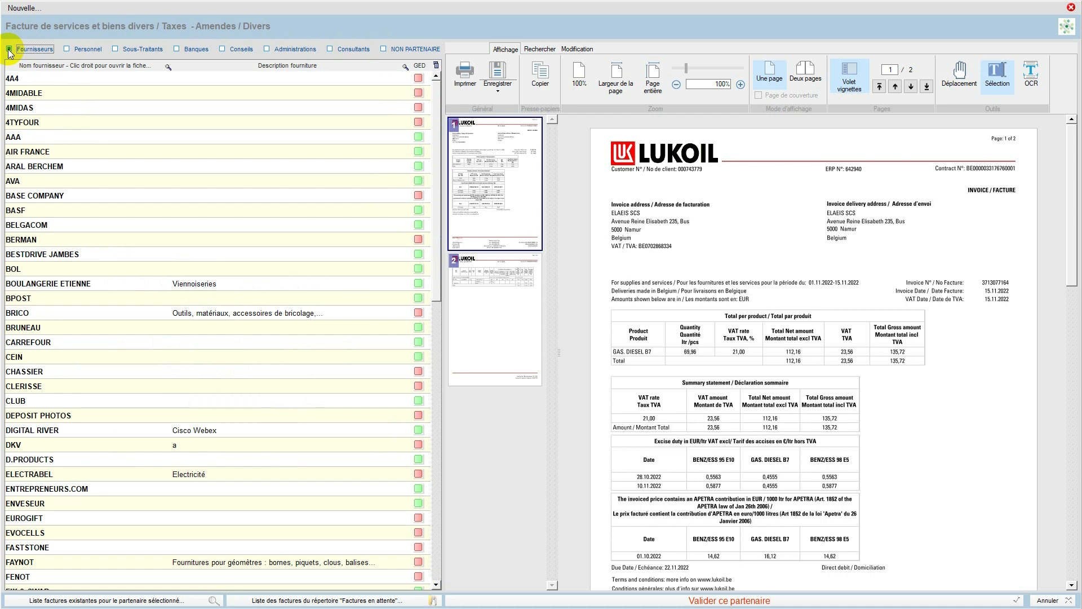
left_click(223, 50)
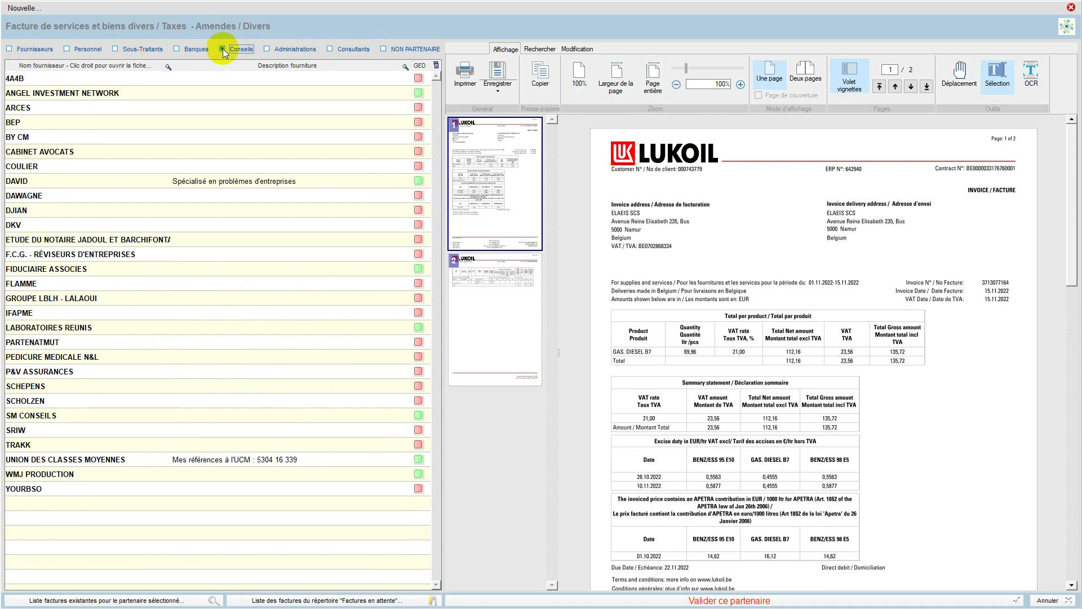
left_click(177, 51)
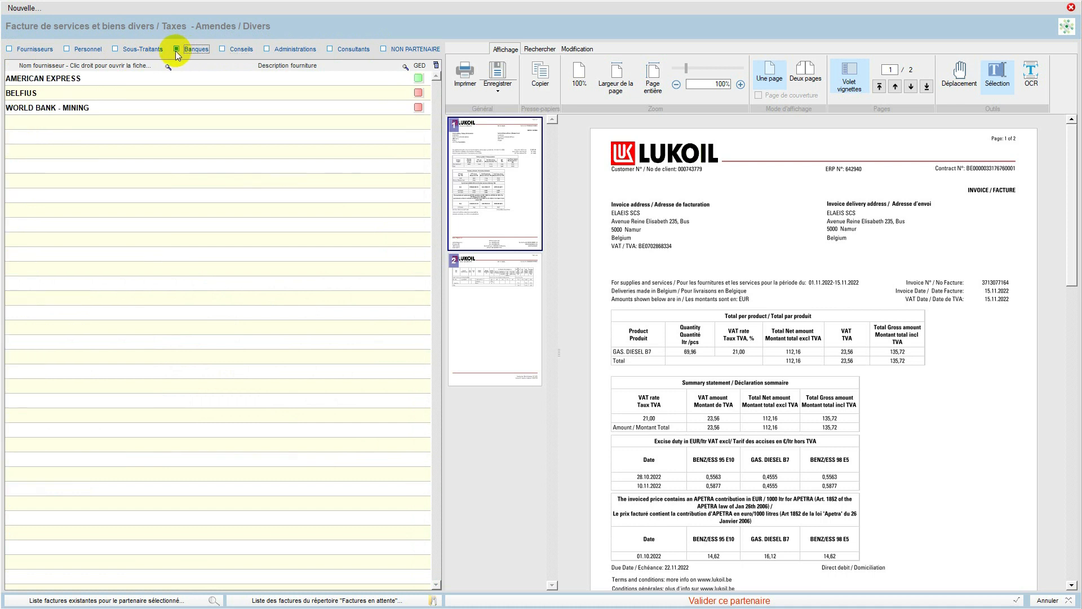
left_click(73, 50)
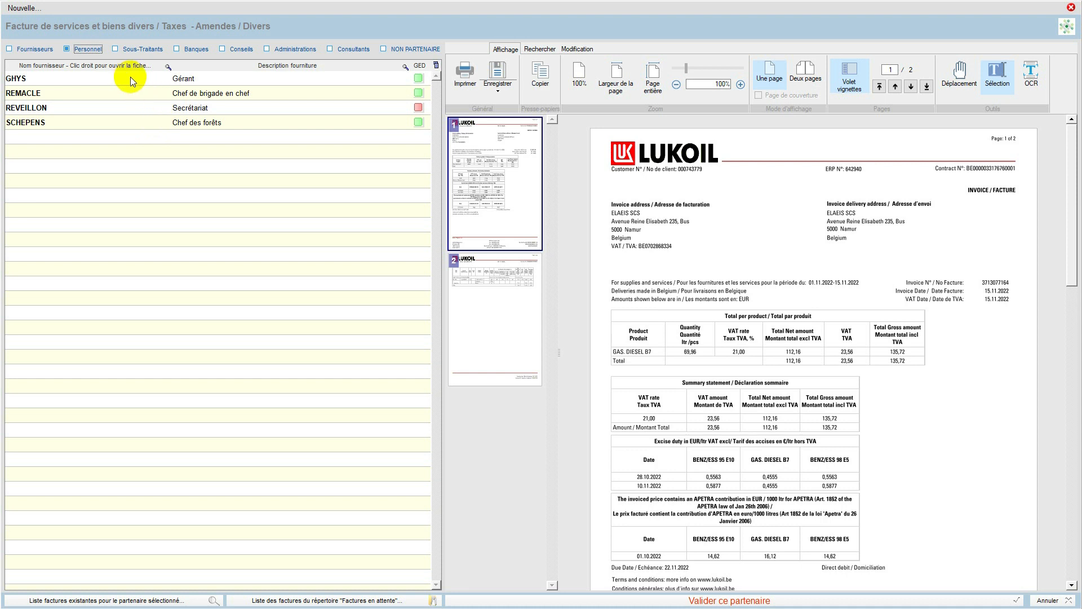
Step: Select LUKOIL BELGIUM among the Fournisseurs, validate it as partner and confirm generating the purchase invoice in its name
left_click(11, 49)
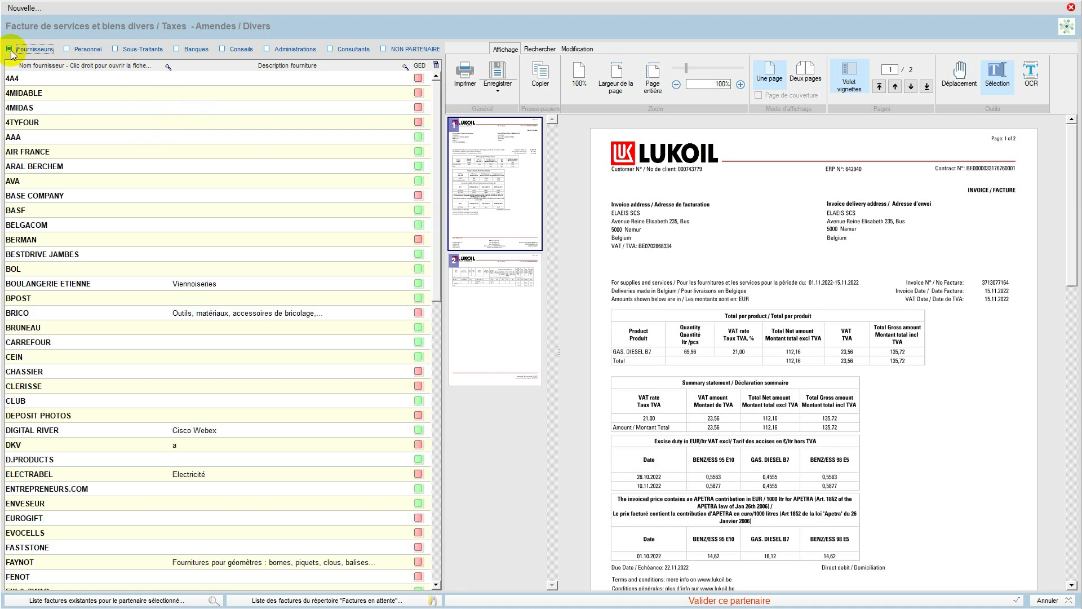
left_click_drag(436, 274, 435, 364)
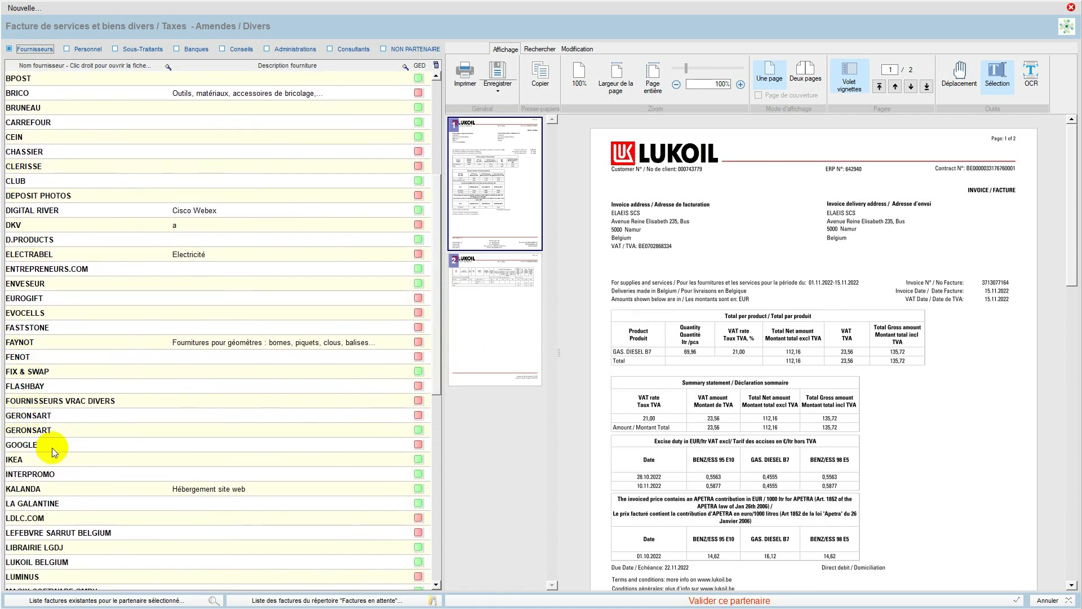
left_click(90, 562)
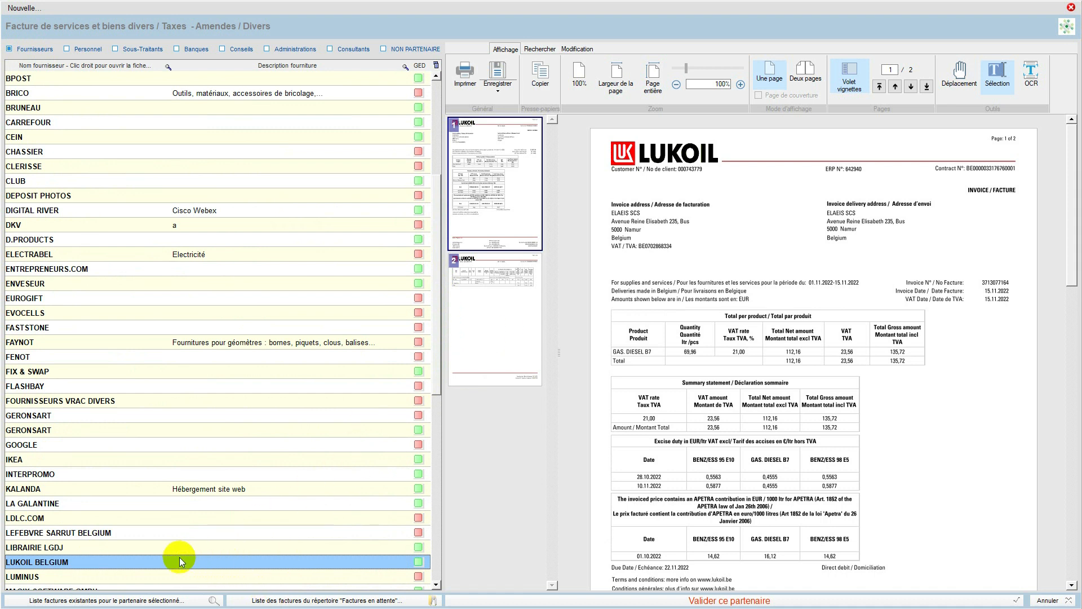
left_click(733, 602)
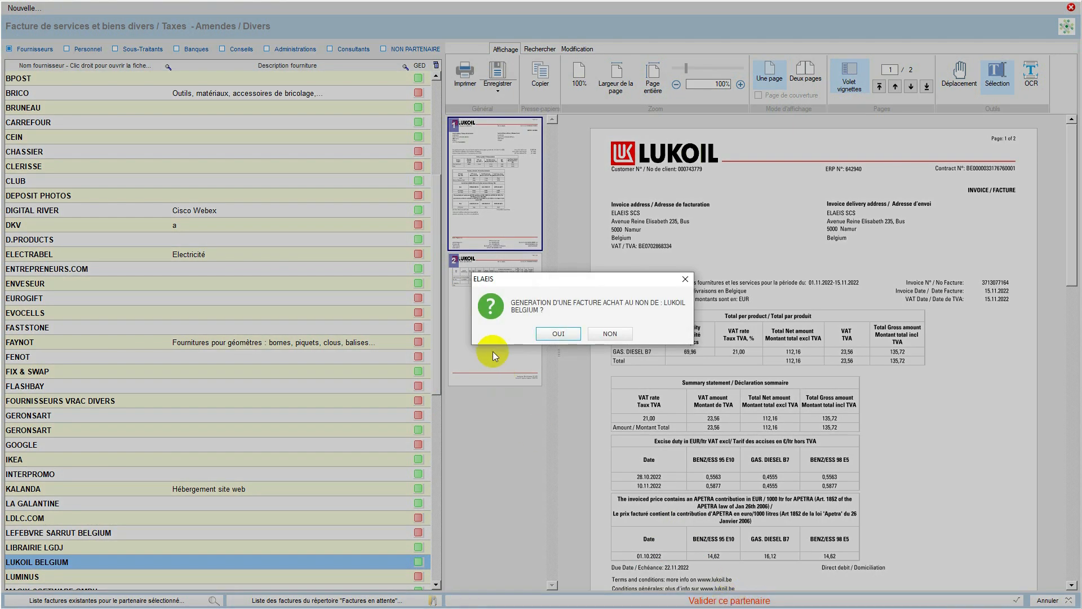
left_click(558, 334)
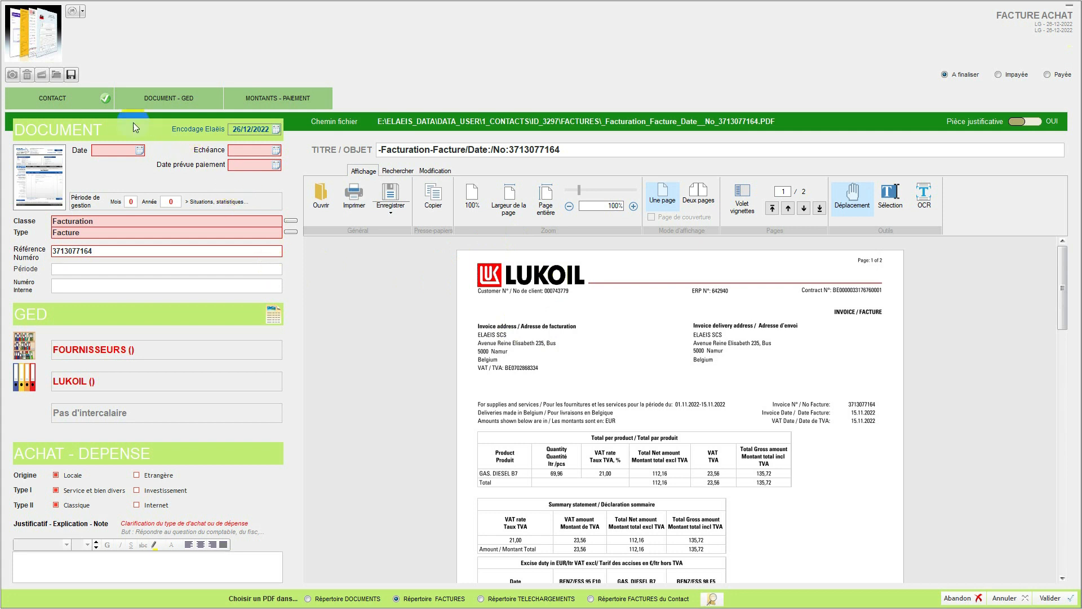
Step: Review the new purchase invoice's Contact, Document - GED and Montants - Paiement sections, ending on the supplier's contact details
left_click(47, 101)
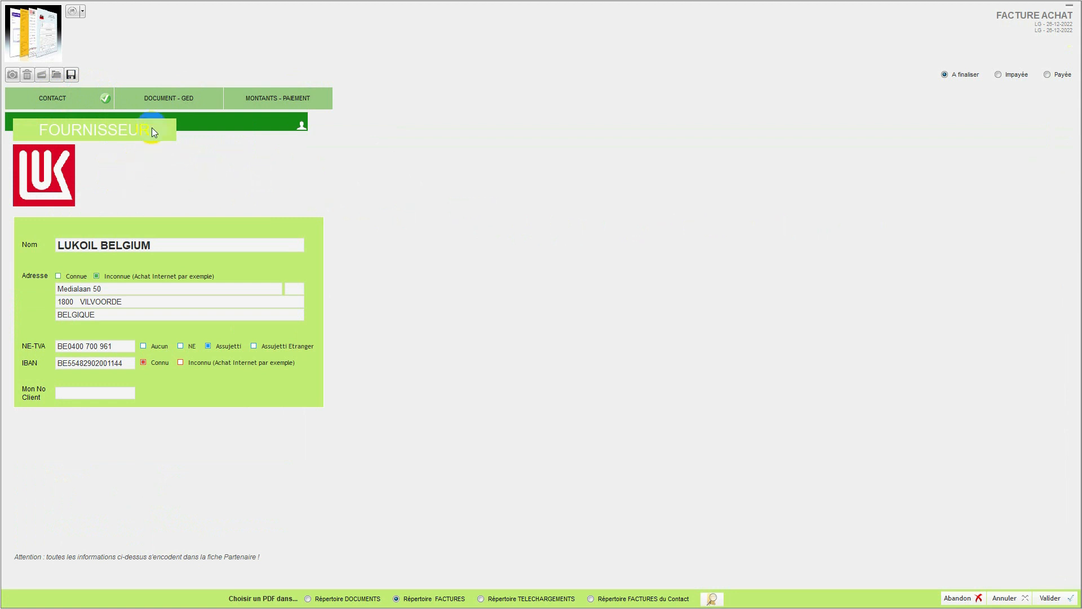
left_click(151, 101)
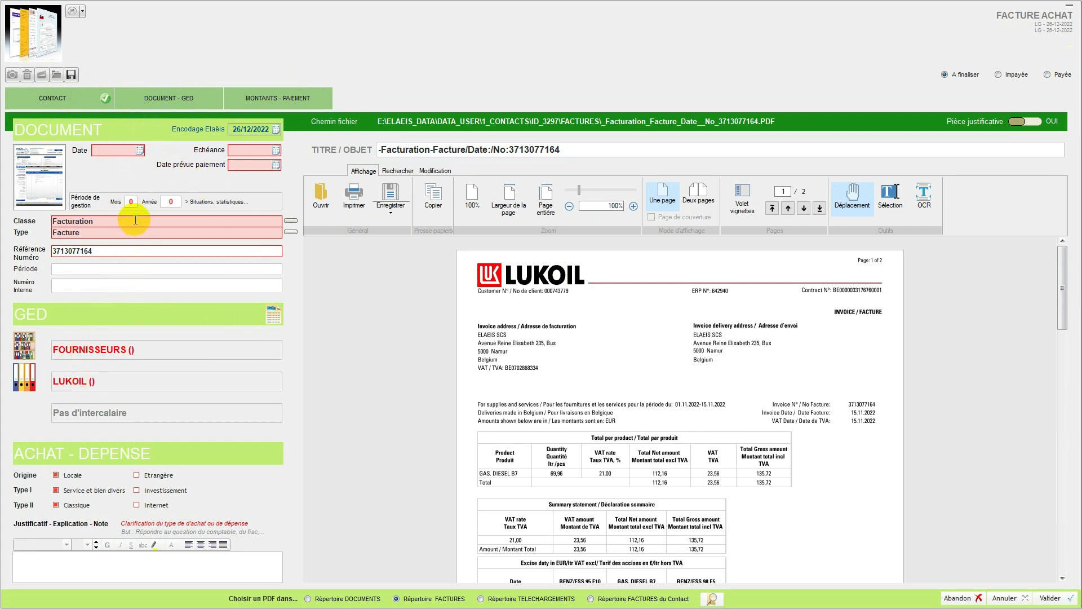
left_click(261, 104)
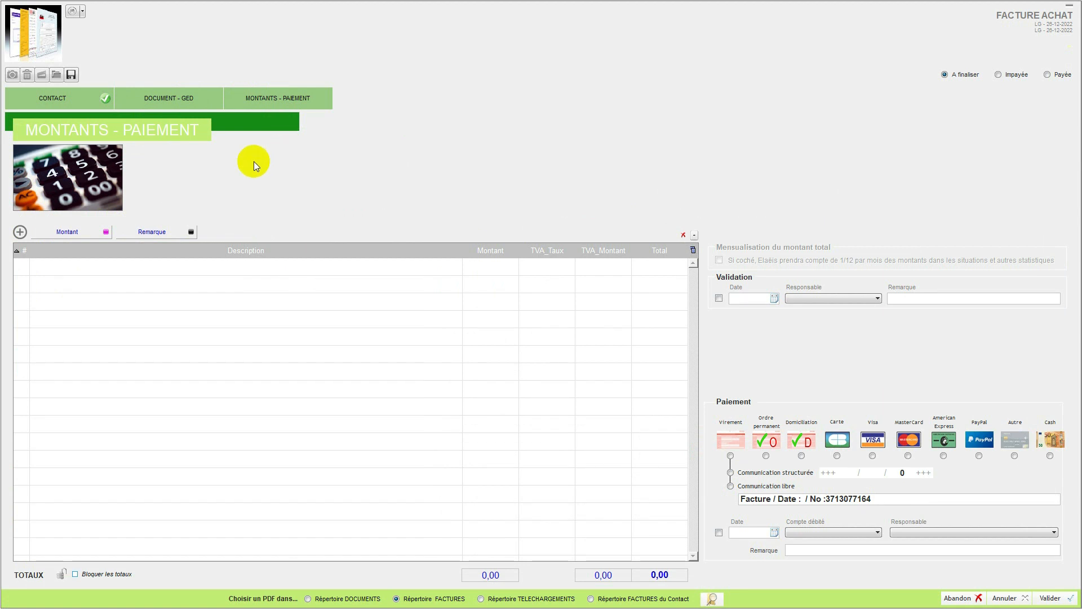
left_click(66, 99)
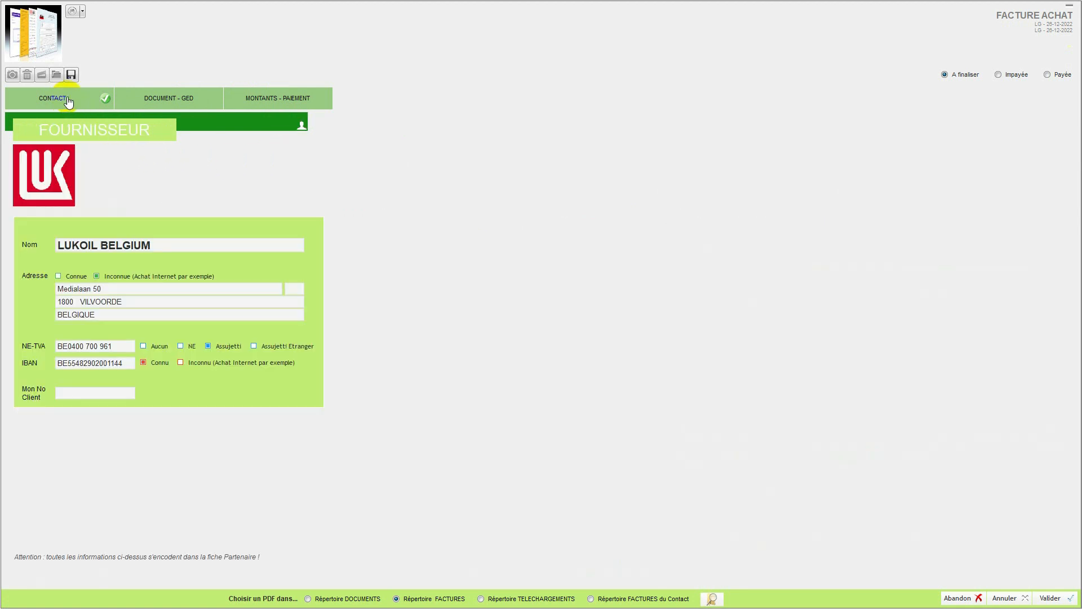
Step: Set the invoice's document date to 15/11/2022 in the Document - GED section
left_click(169, 99)
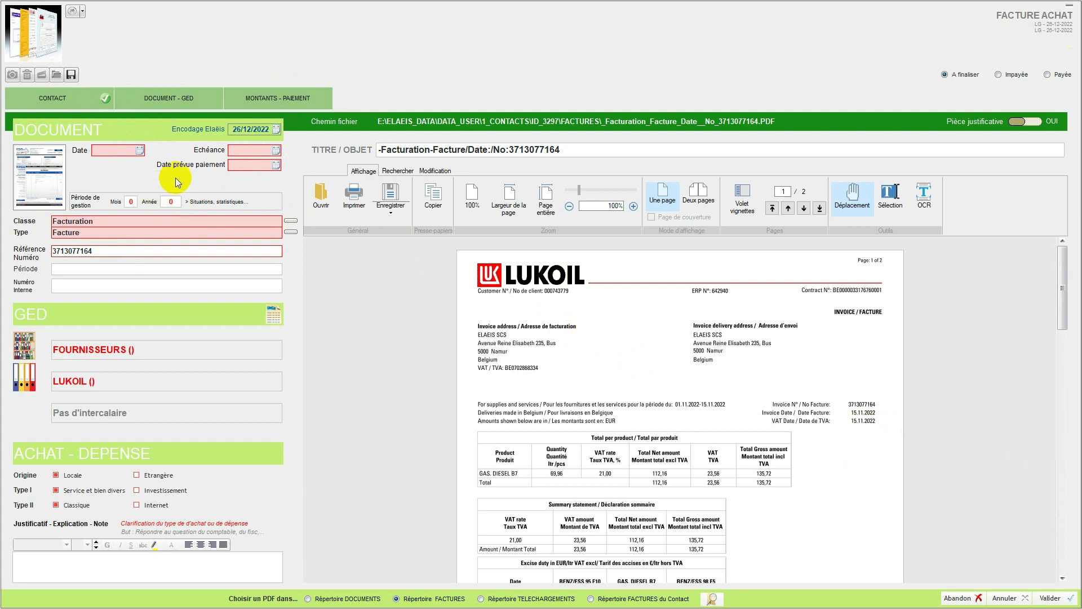
left_click(138, 149)
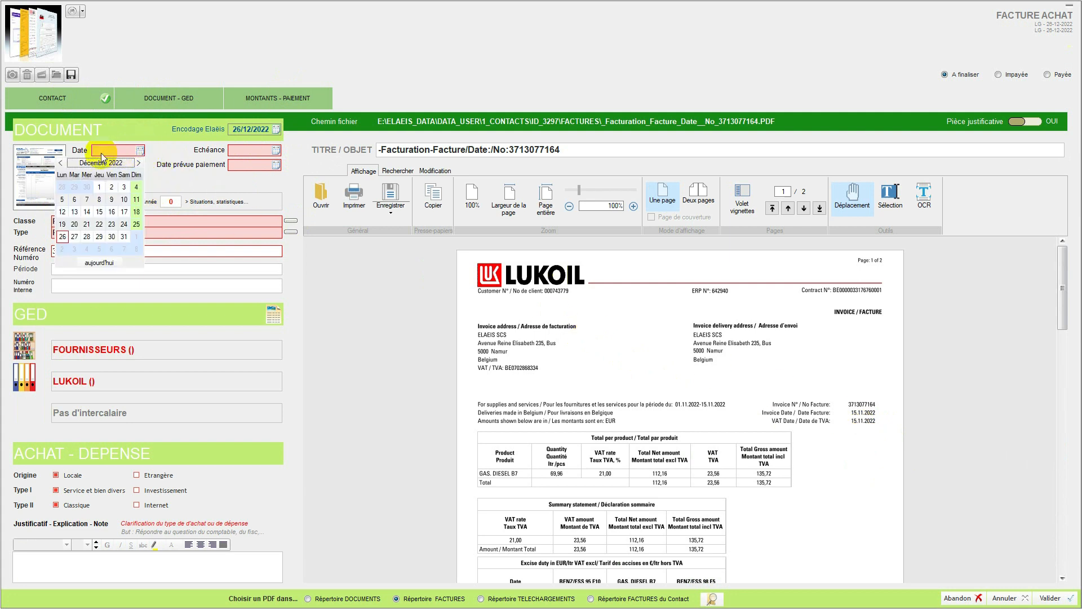
left_click(59, 164)
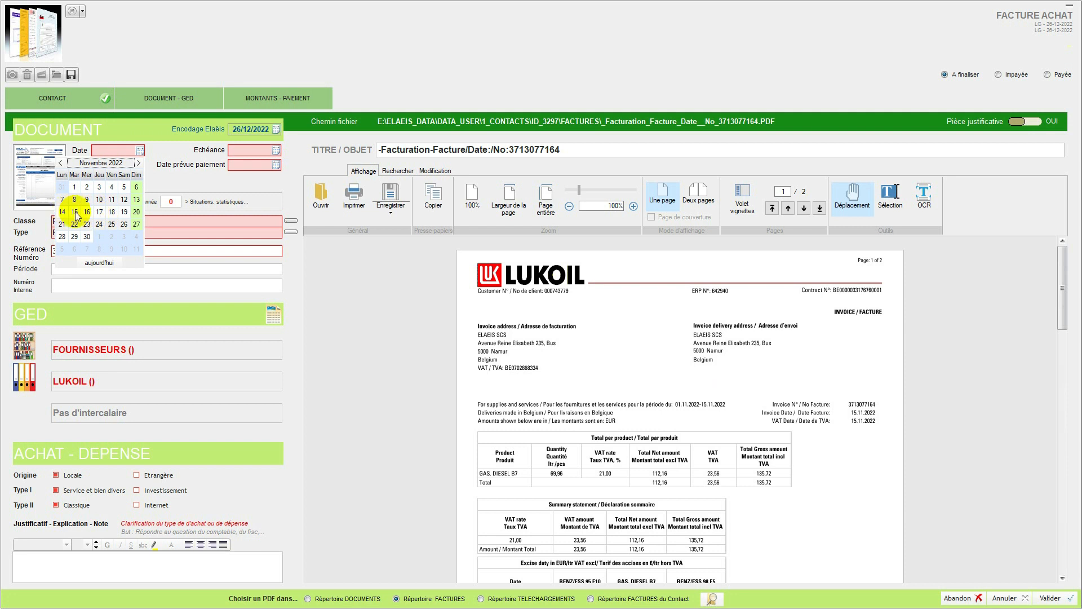
left_click(74, 211)
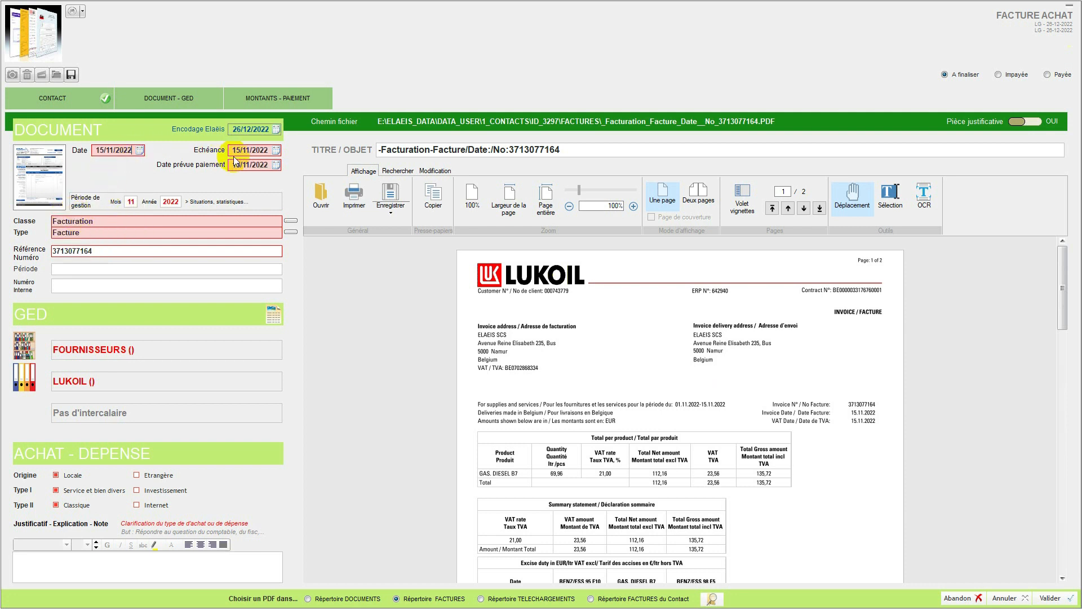
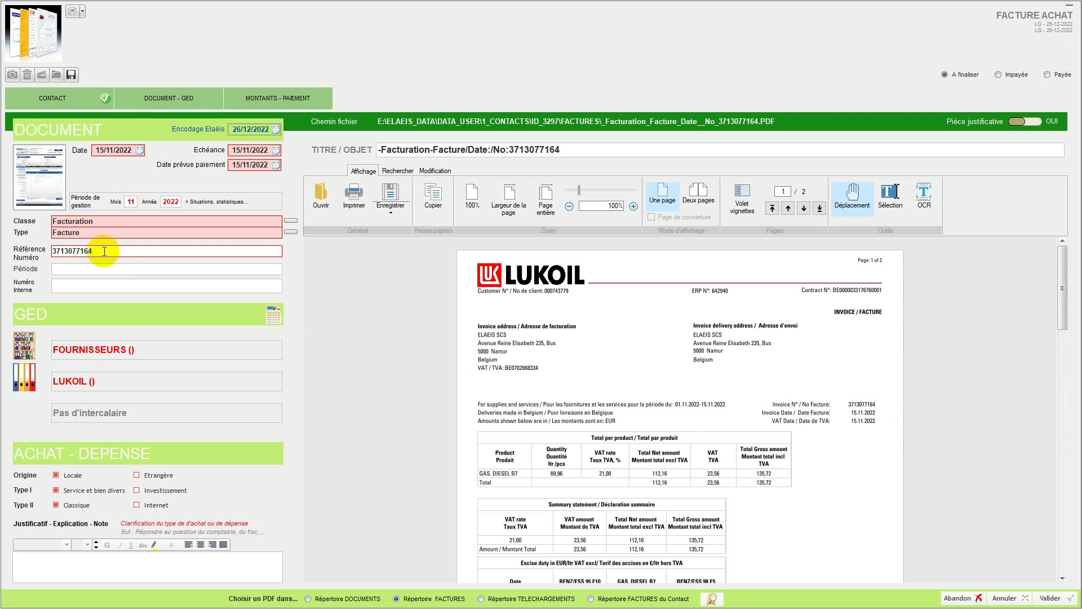
Step: Re-enter the last digit, 4, of the invoice's reference number to regenerate its title and file path
double_click(101, 251)
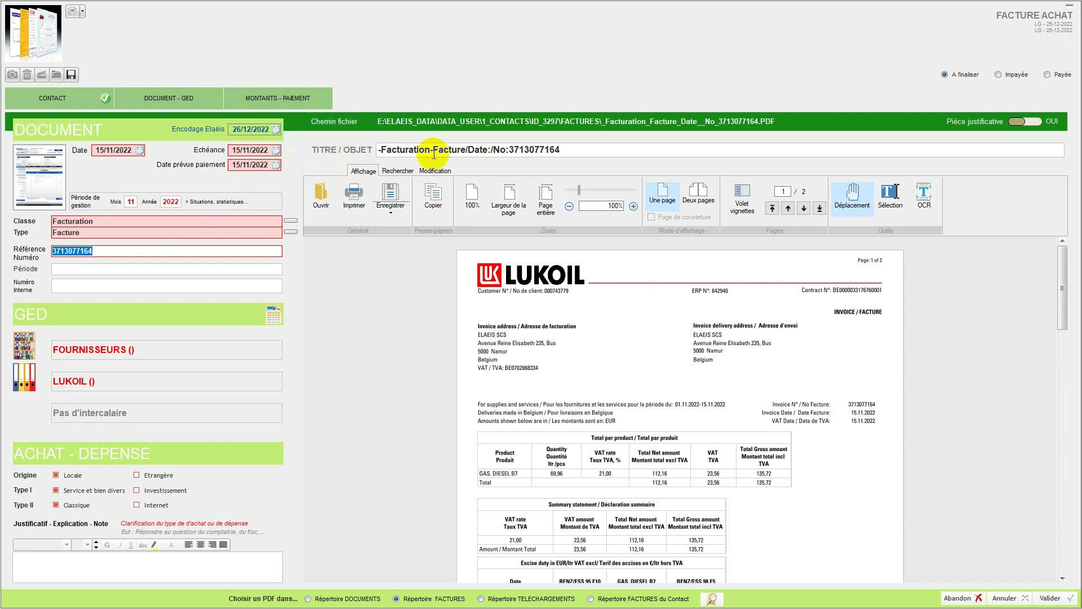
left_click(584, 151)
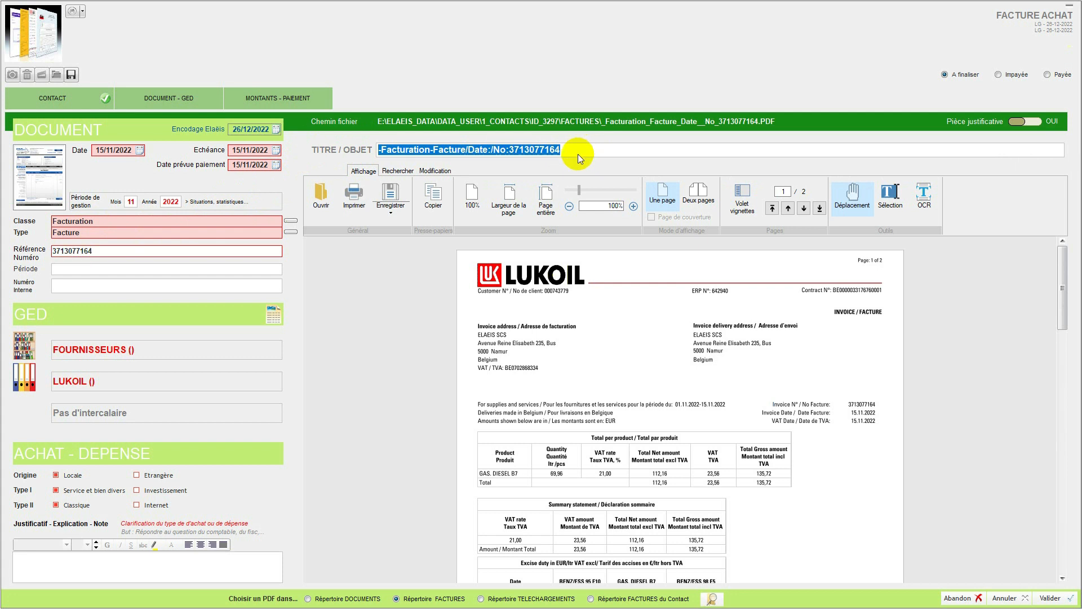
left_click(108, 250)
left_click(108, 250)
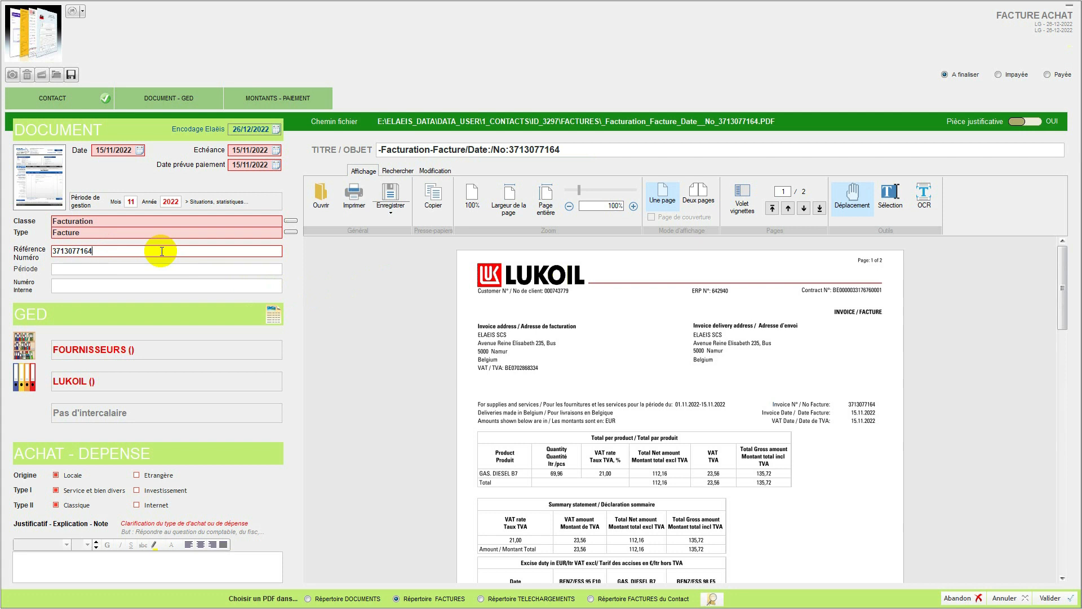
left_click(575, 150)
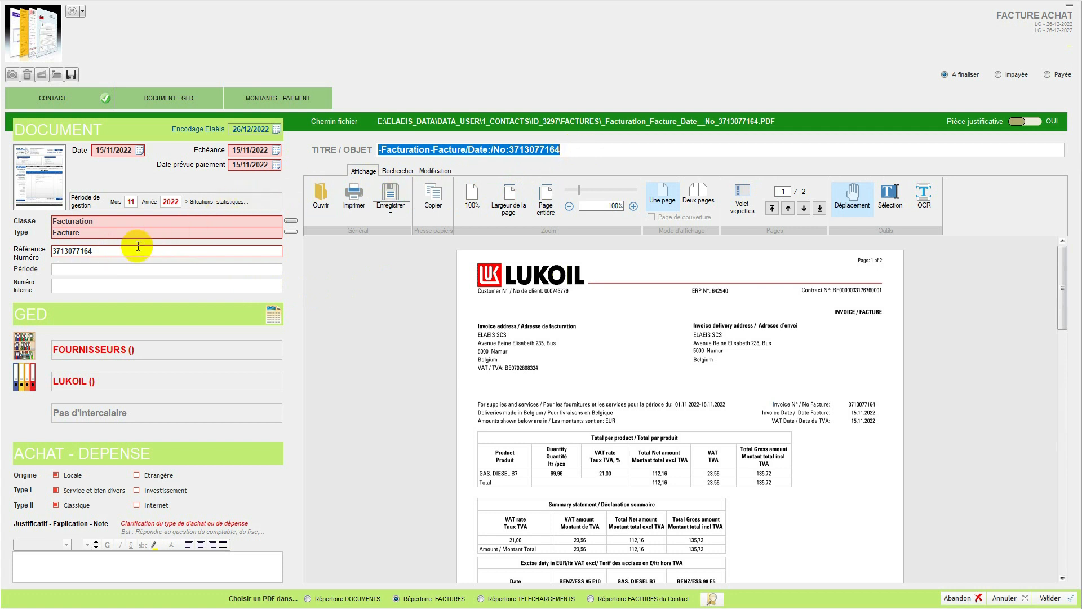
left_click(110, 252)
left_click(108, 252)
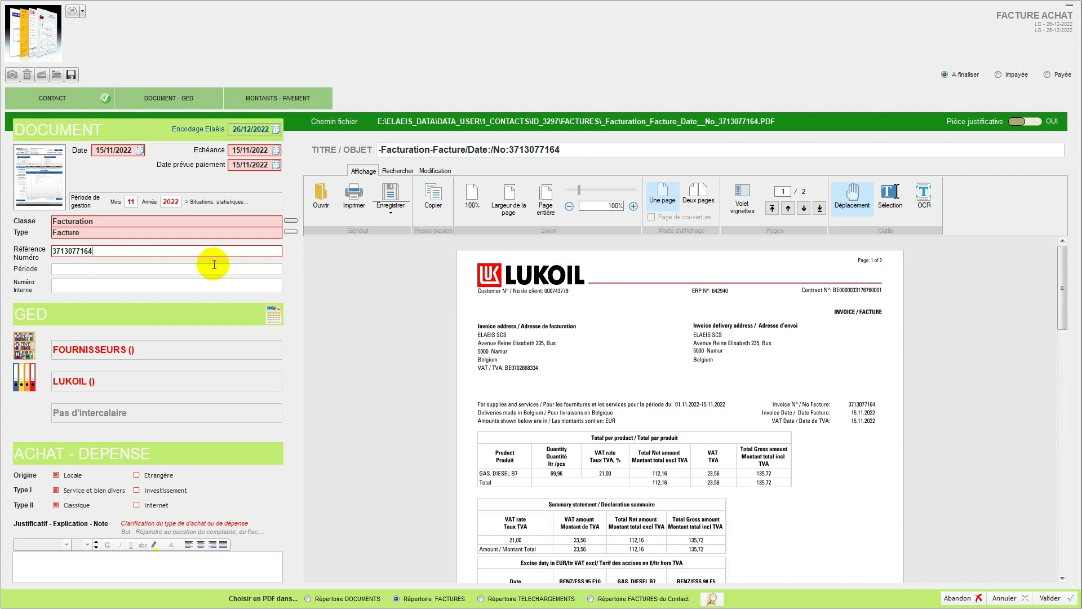
key("BackSpace")
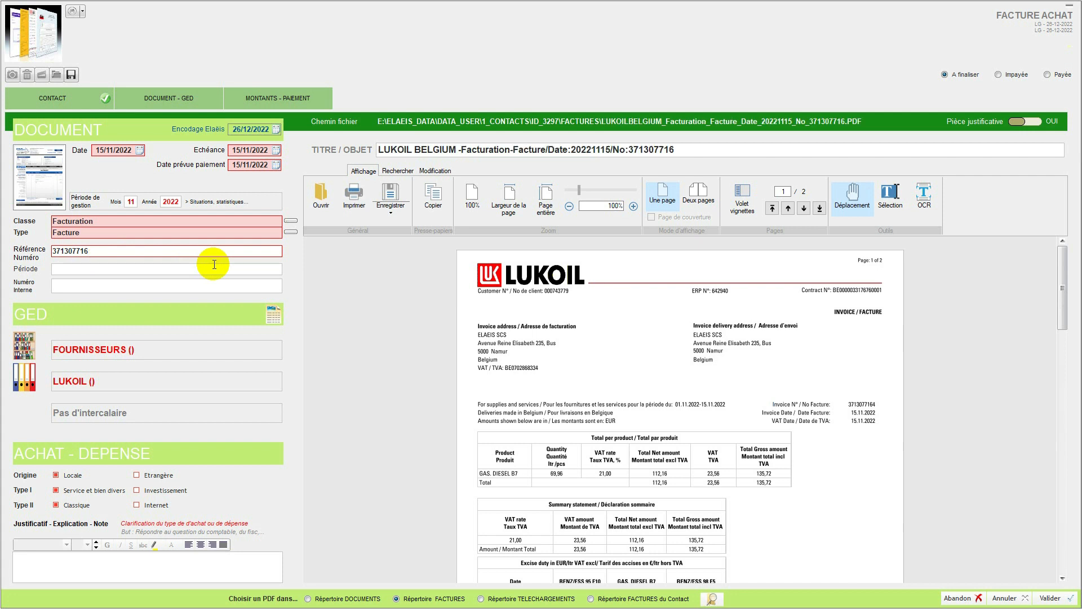
type("4")
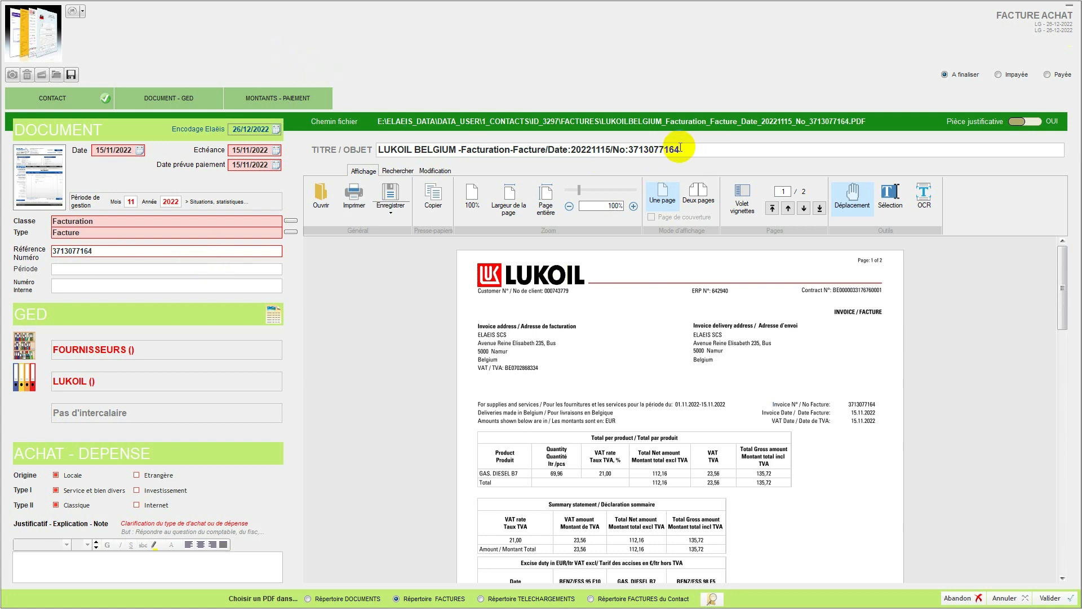
Step: Check the regenerated LUKOIL BELGIUM invoice title and retype the reference number's last digit once more
left_click_drag(664, 150, 411, 145)
left_click_drag(684, 149, 321, 131)
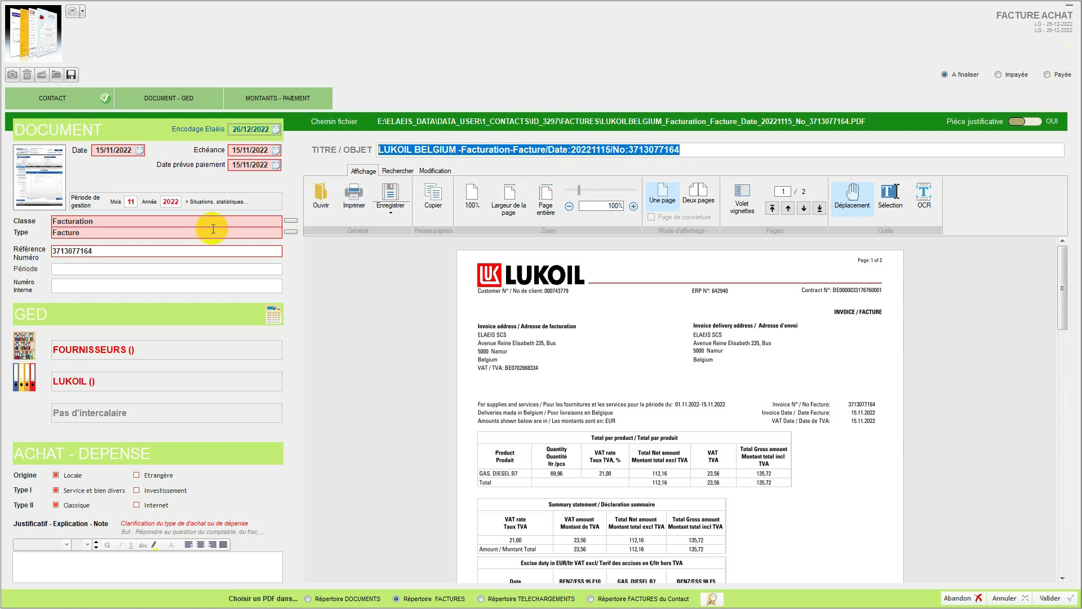
left_click(122, 250)
left_click(116, 252)
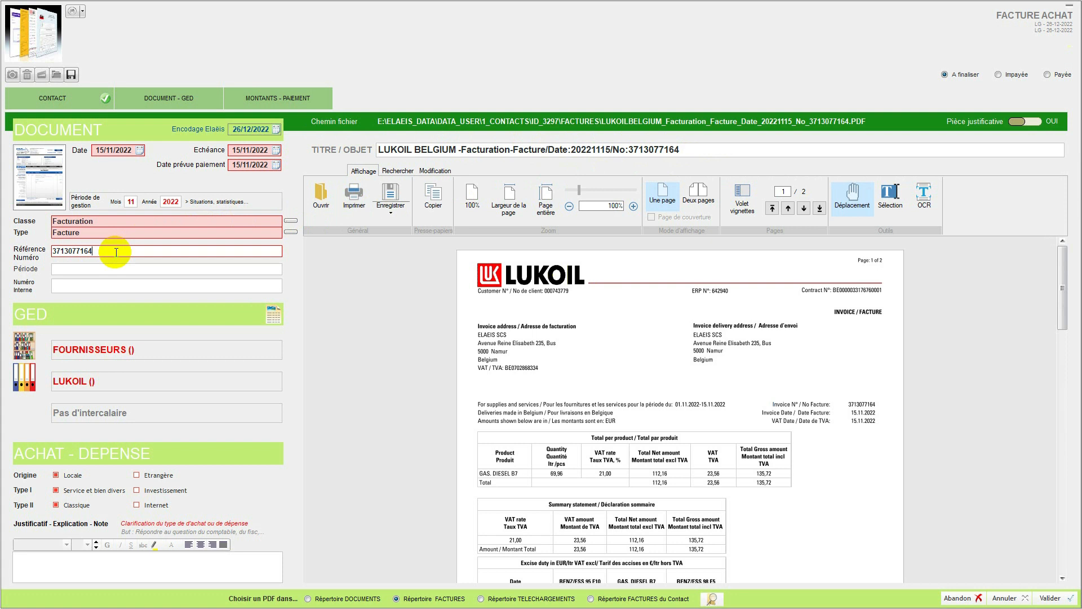
key("BackSpace")
type("4")
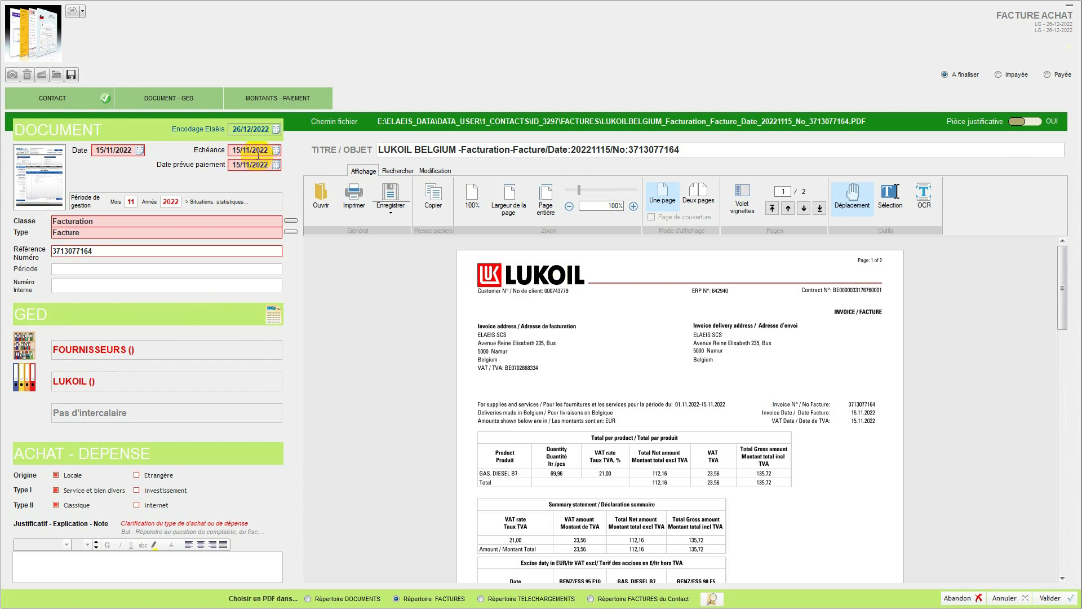
Step: Check the amounts on the invoice PDF and add a line of 112,16 Hors TVA at the 21.00 VAT rate
scroll(562, 298, "down", 3)
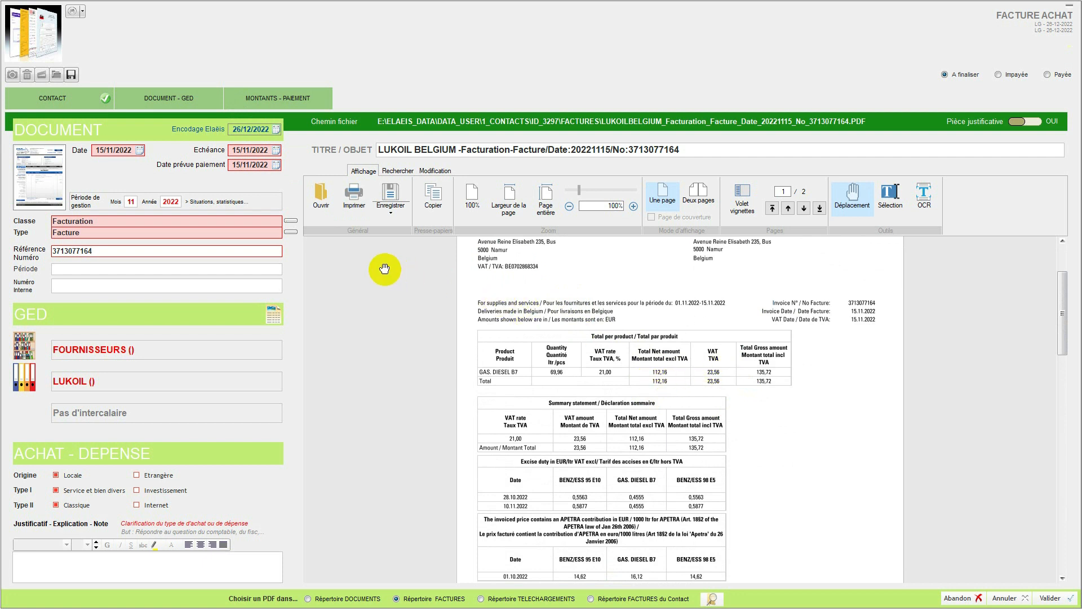
scroll(386, 265, "up", 3)
left_click(259, 100)
left_click(66, 232)
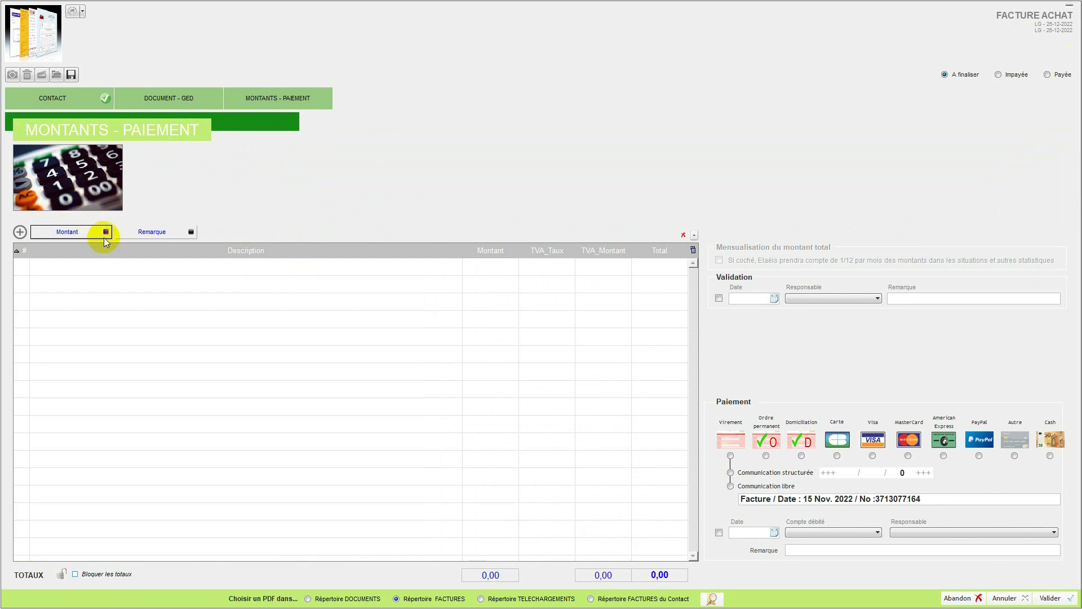
left_click(80, 232)
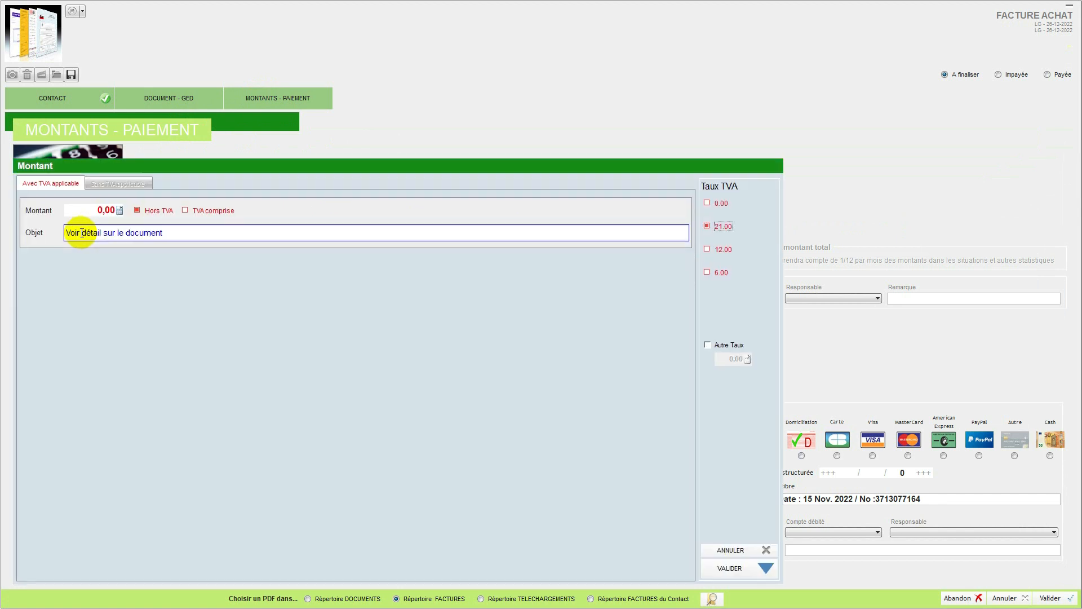
left_click(102, 211)
type("112,16")
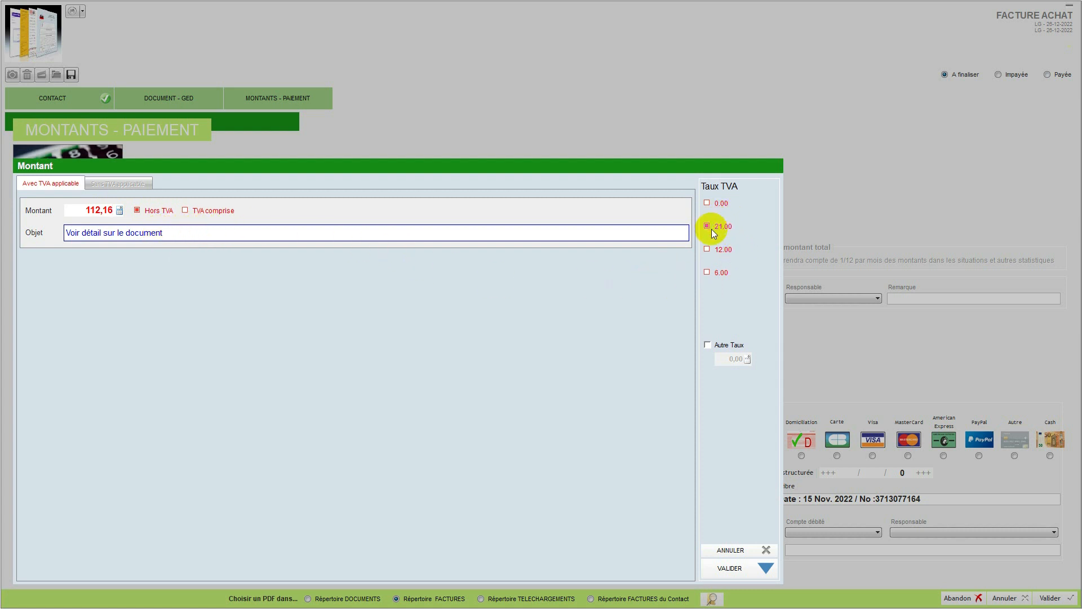
left_click(715, 569)
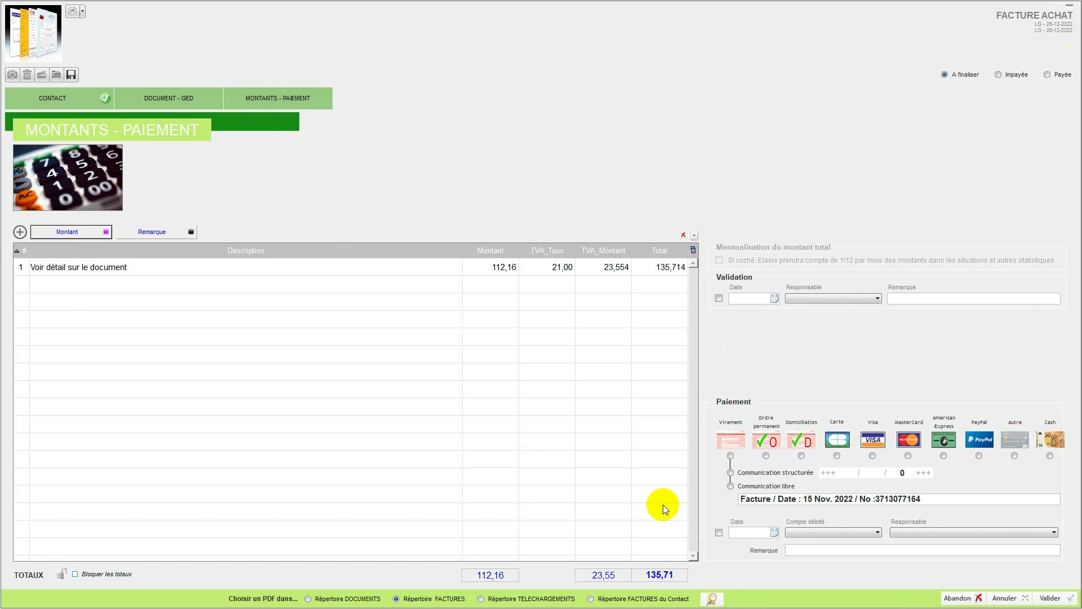
Step: Validate the invoice with its totals blocked, and confirm closing it, updating the GED and saving the document
left_click(719, 298)
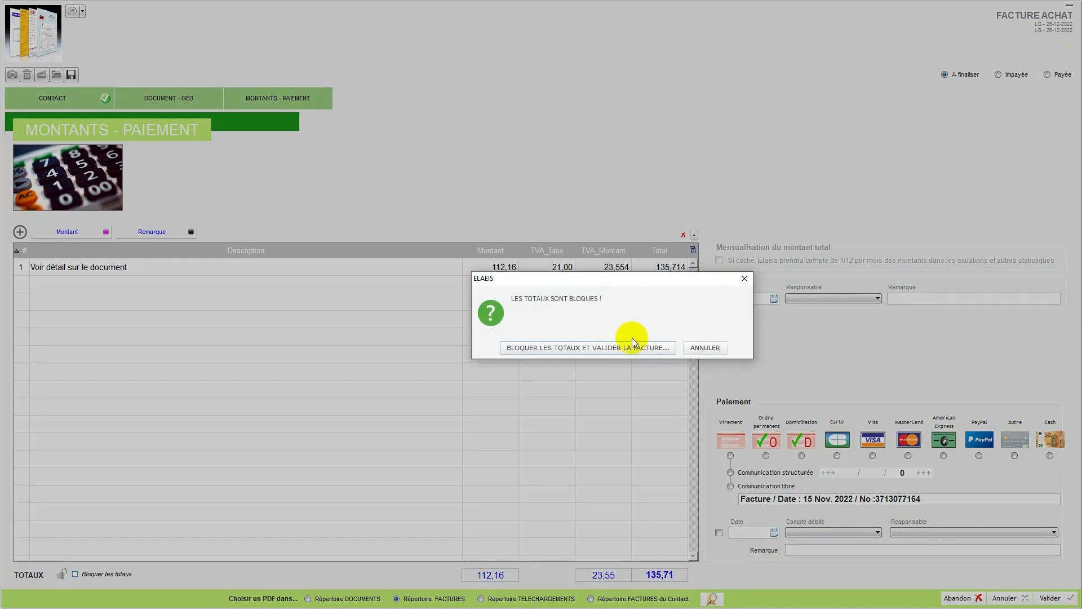
left_click(606, 347)
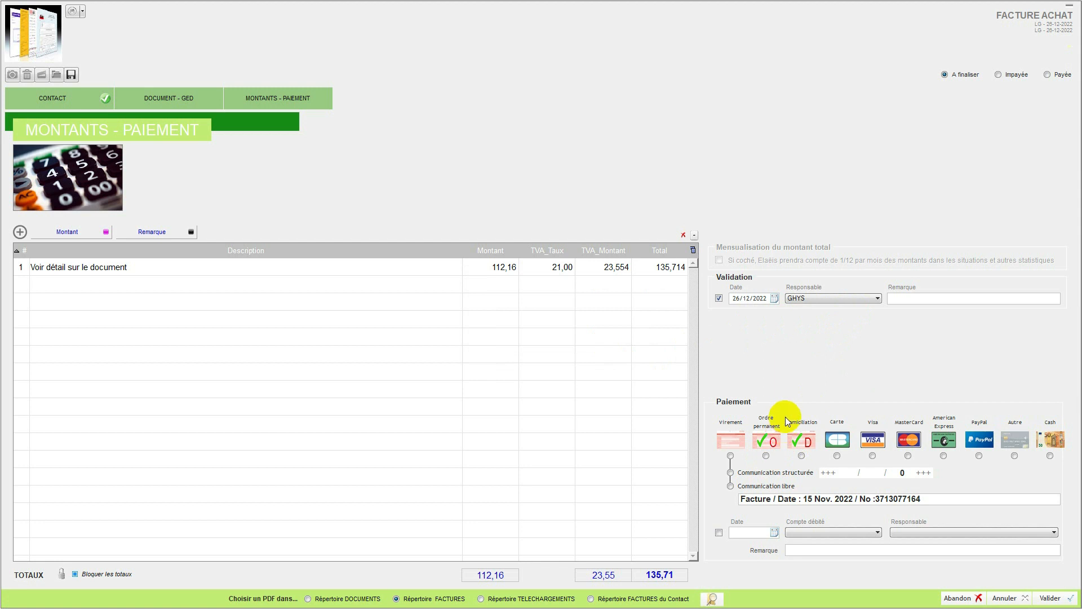
left_click(1047, 599)
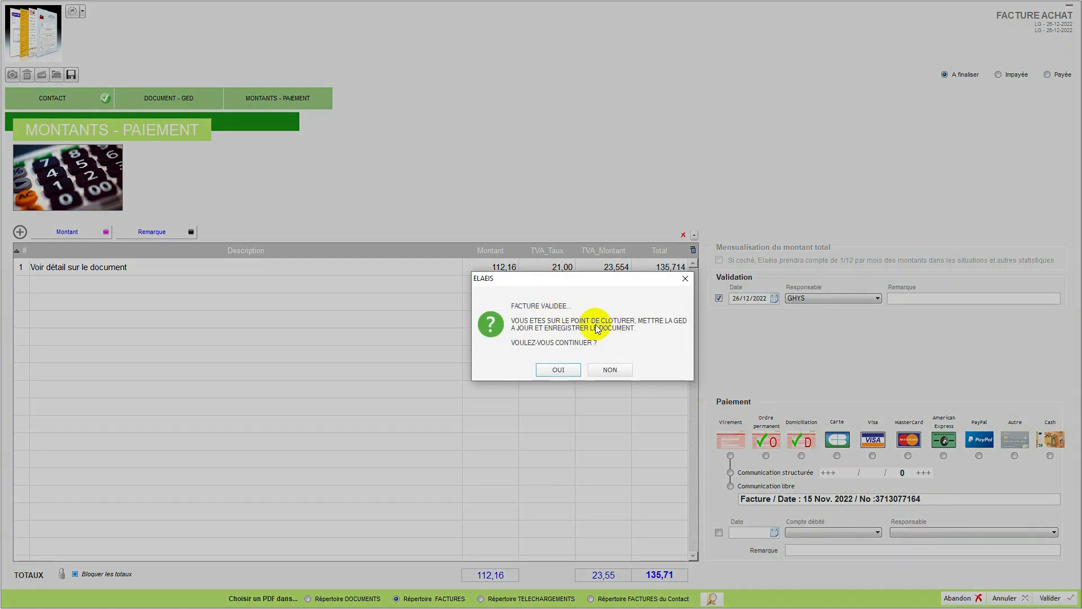
left_click(548, 370)
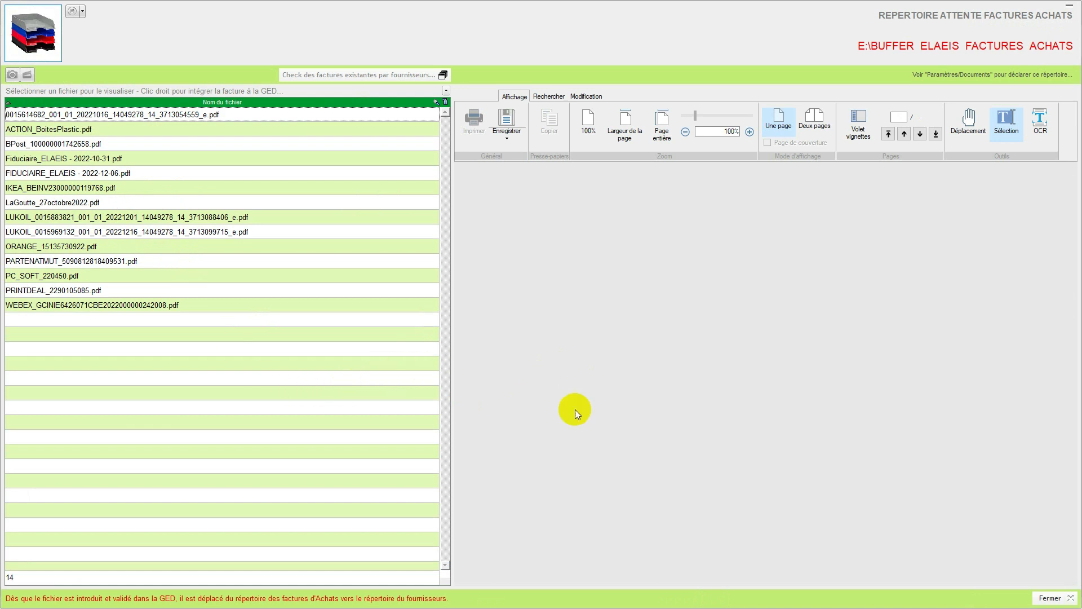
Step: Close the pending purchase invoices directory and open the LUKOIL BELGIUM invoice from the unpaid purchase invoices
left_click(1048, 598)
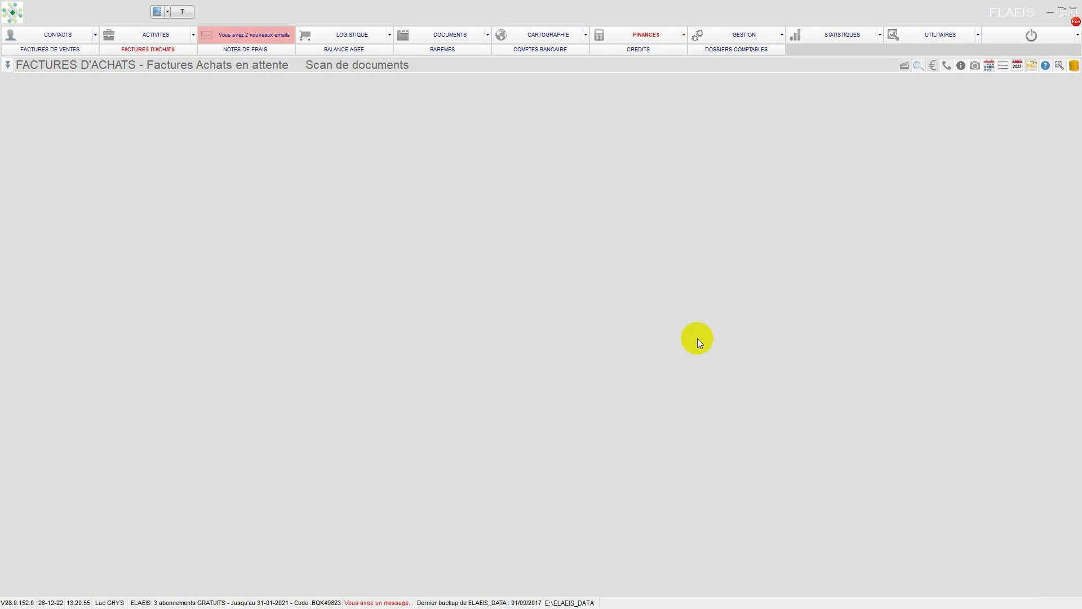
left_click(648, 34)
left_click(109, 49)
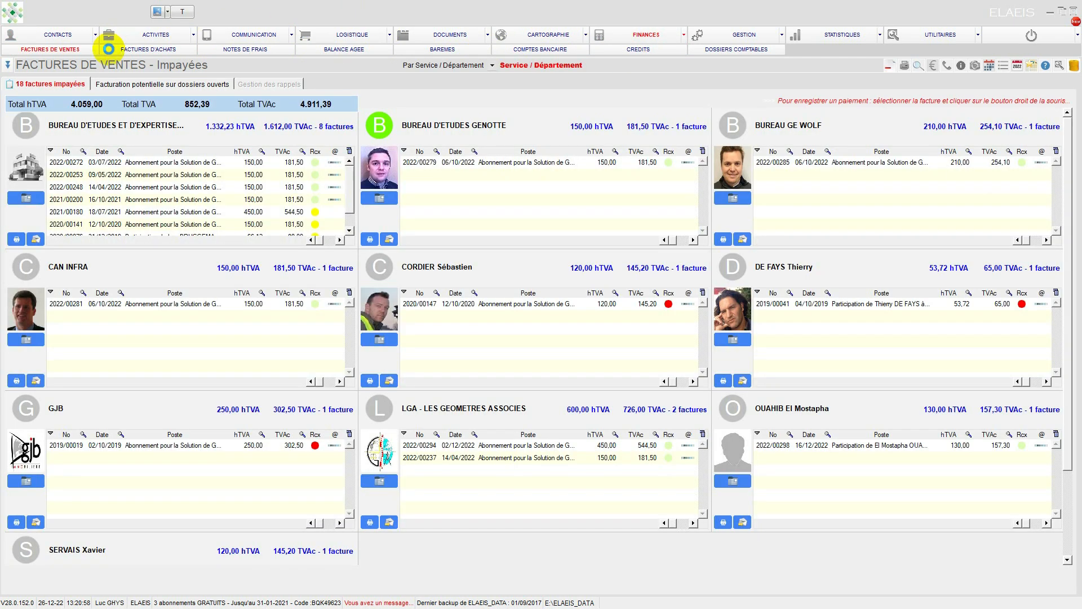
left_click(119, 51)
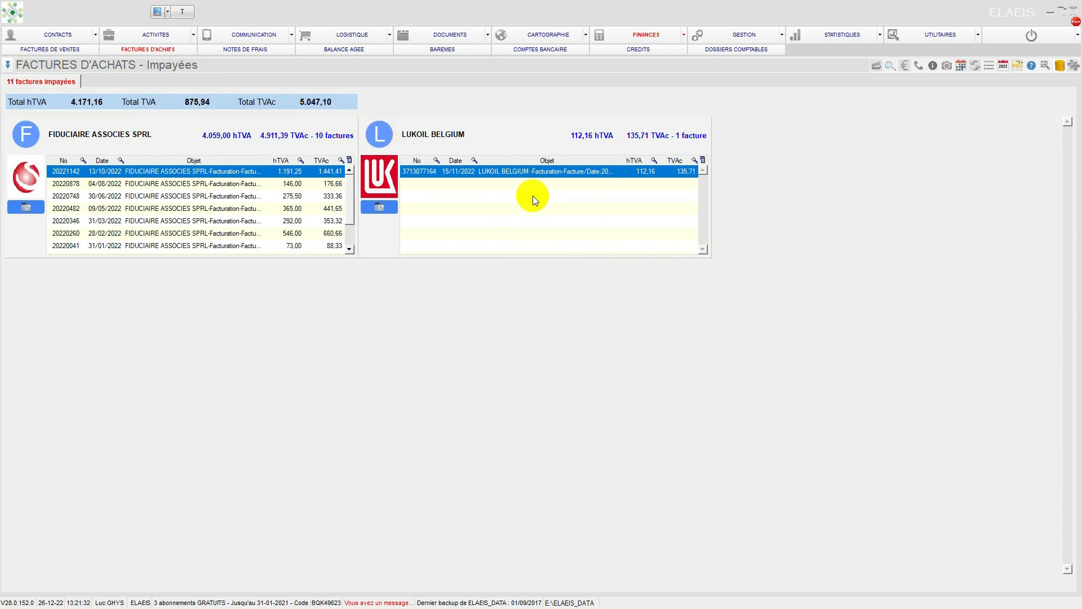
double_click(491, 171)
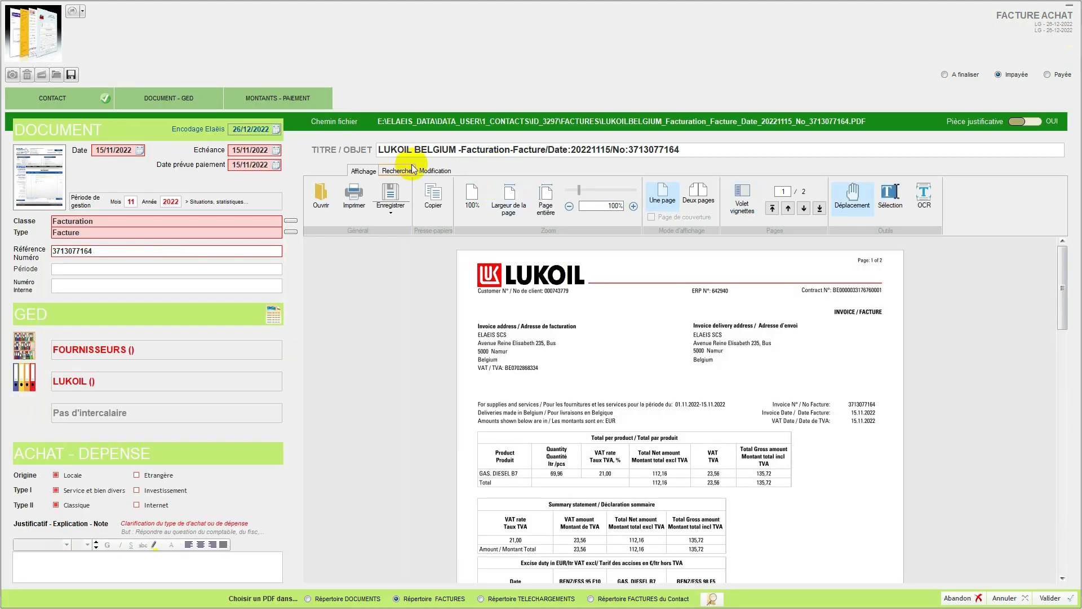
Step: Set the invoice's payment method to Domiciliation with Communication libre and mark it as paid
left_click(257, 99)
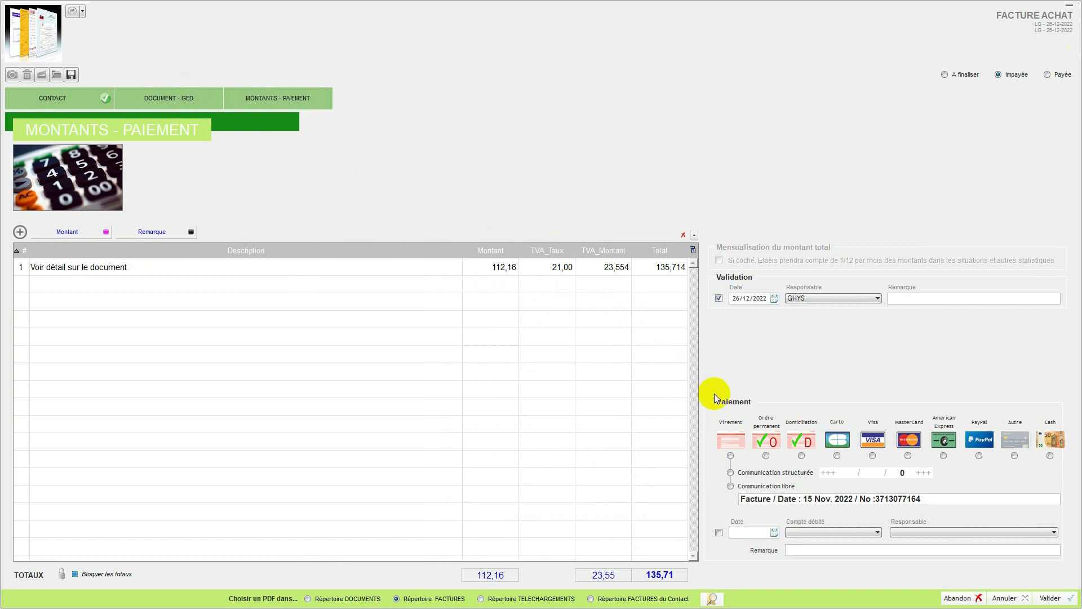
left_click(801, 455)
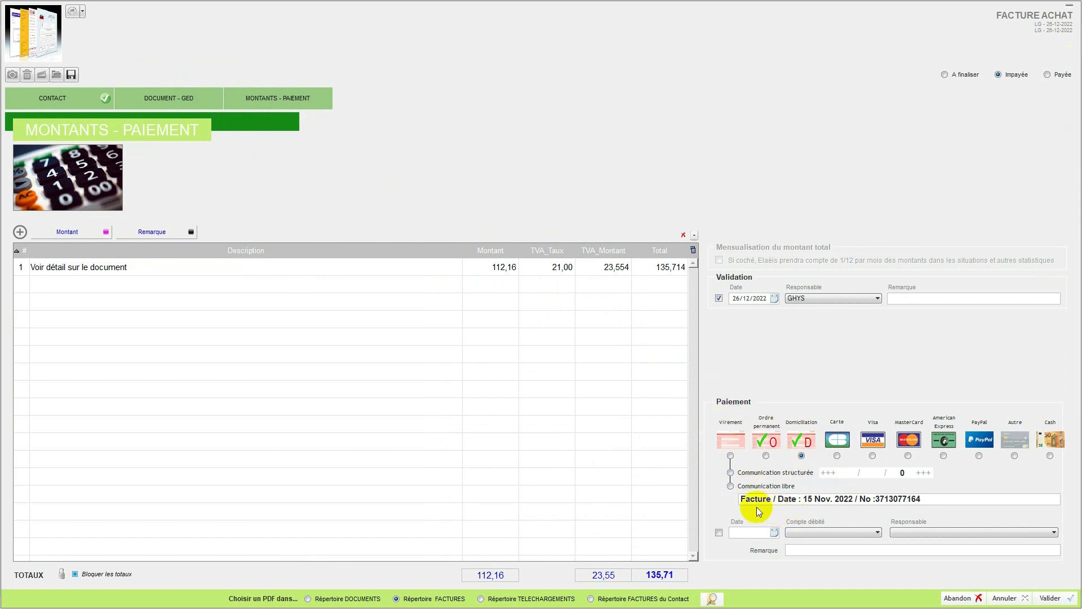
left_click(720, 532)
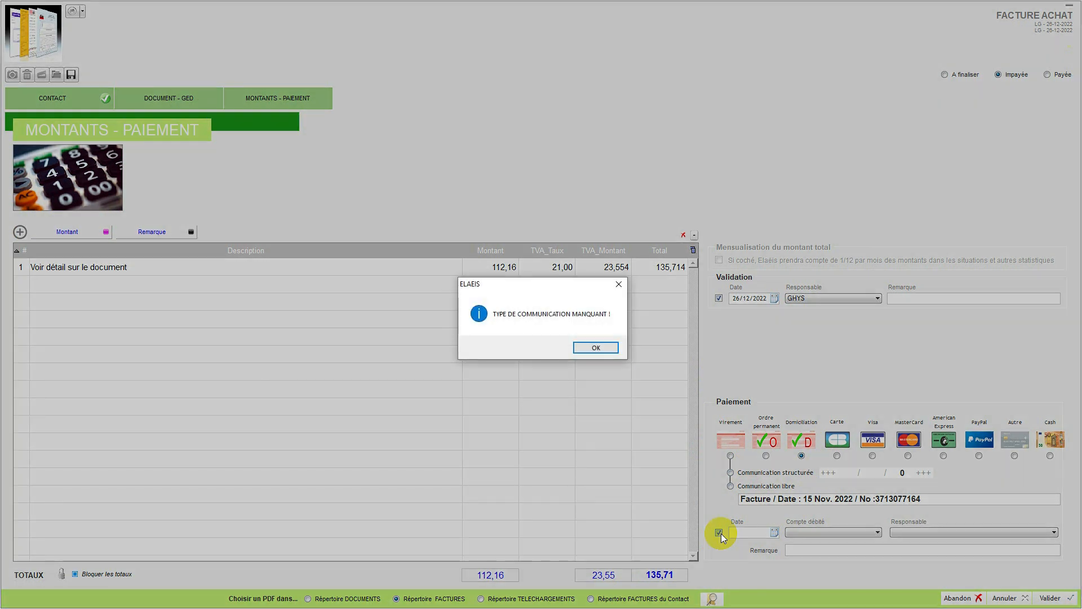
left_click(596, 348)
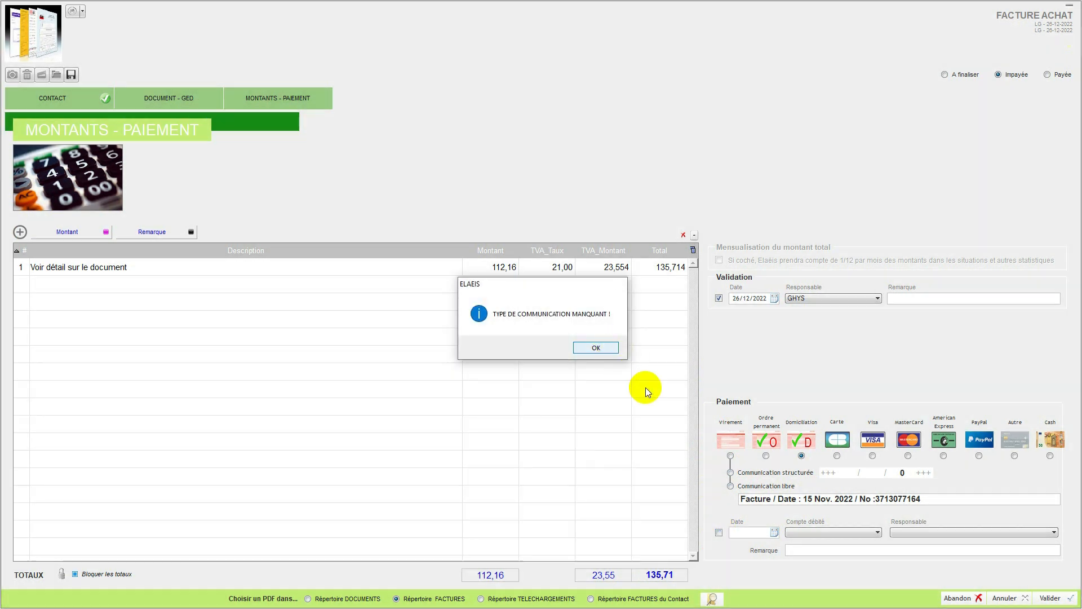
left_click(730, 486)
left_click(719, 532)
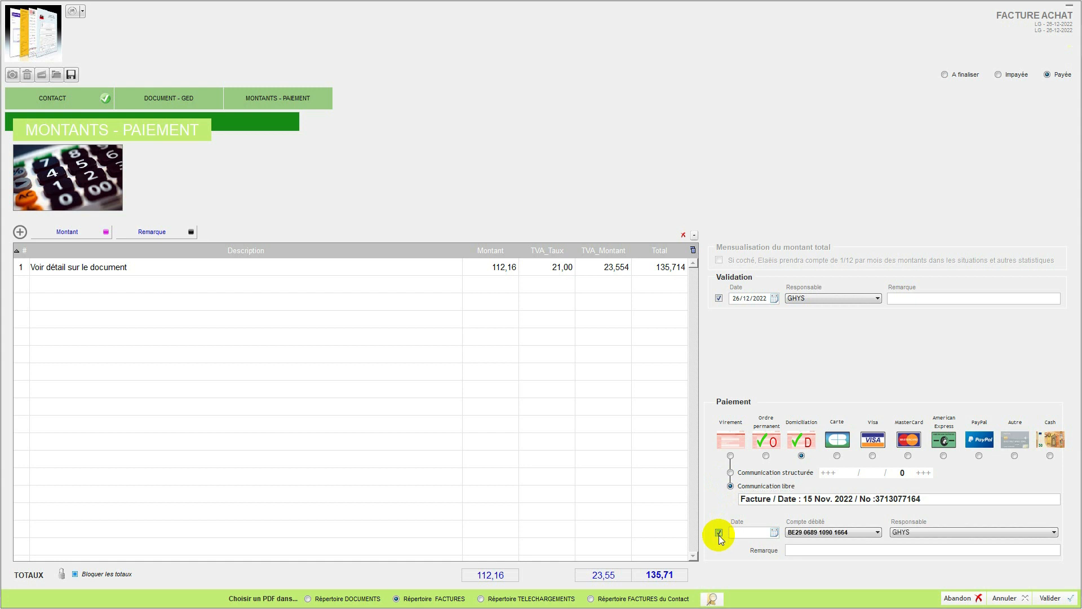
Step: Set the payment date to 15/11/2022 and validate the paid invoice
left_click(773, 532)
left_click(695, 421)
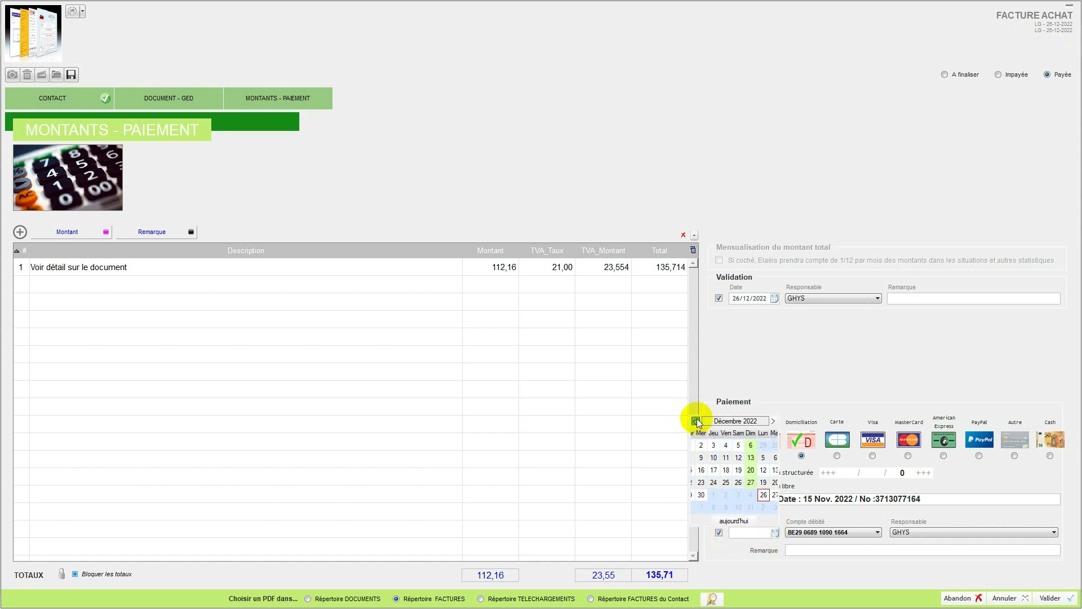
left_click(710, 470)
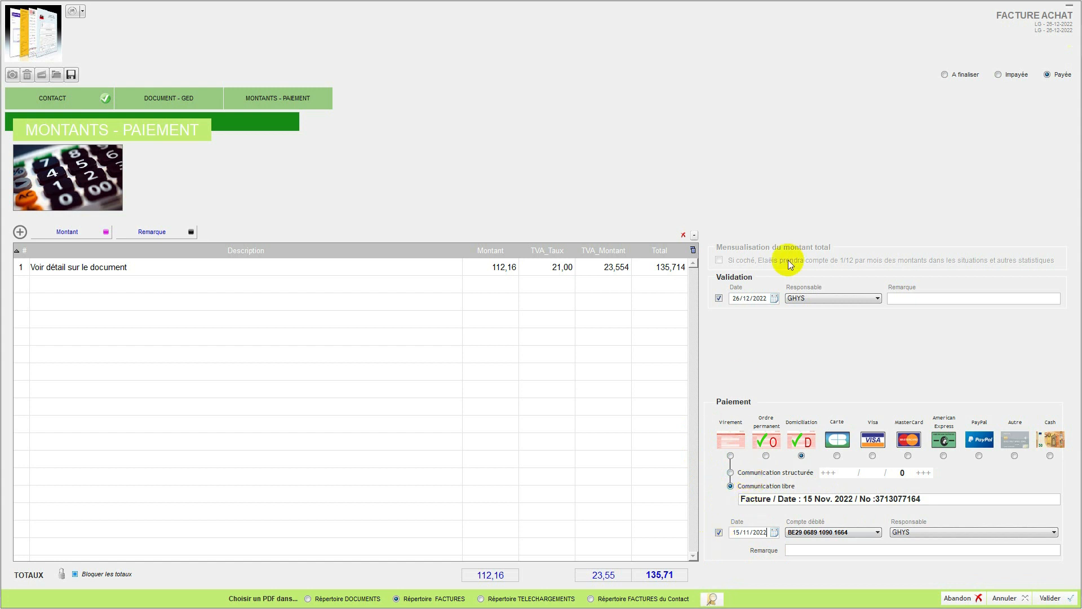
left_click(1051, 599)
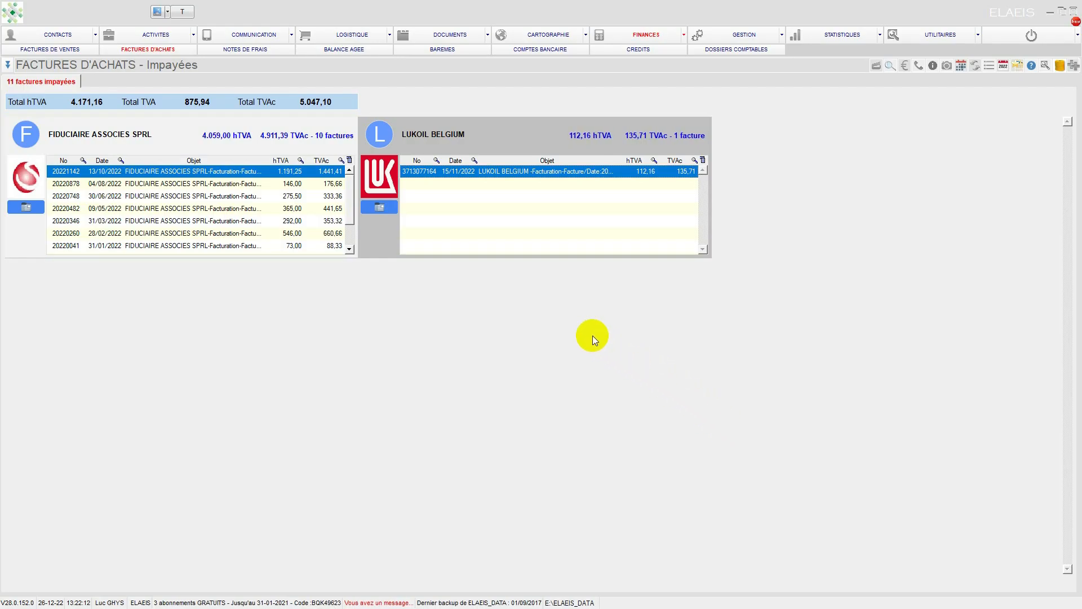
Step: Return to the purchase invoices and switch their view to Par créanciers
left_click(158, 50)
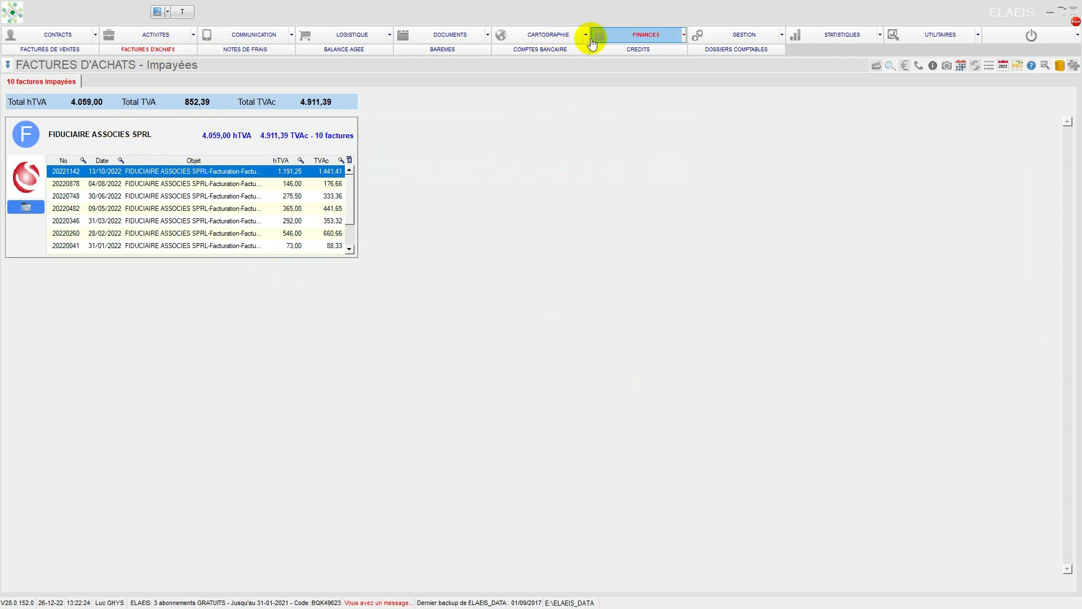
left_click(5, 66)
left_click(4, 66)
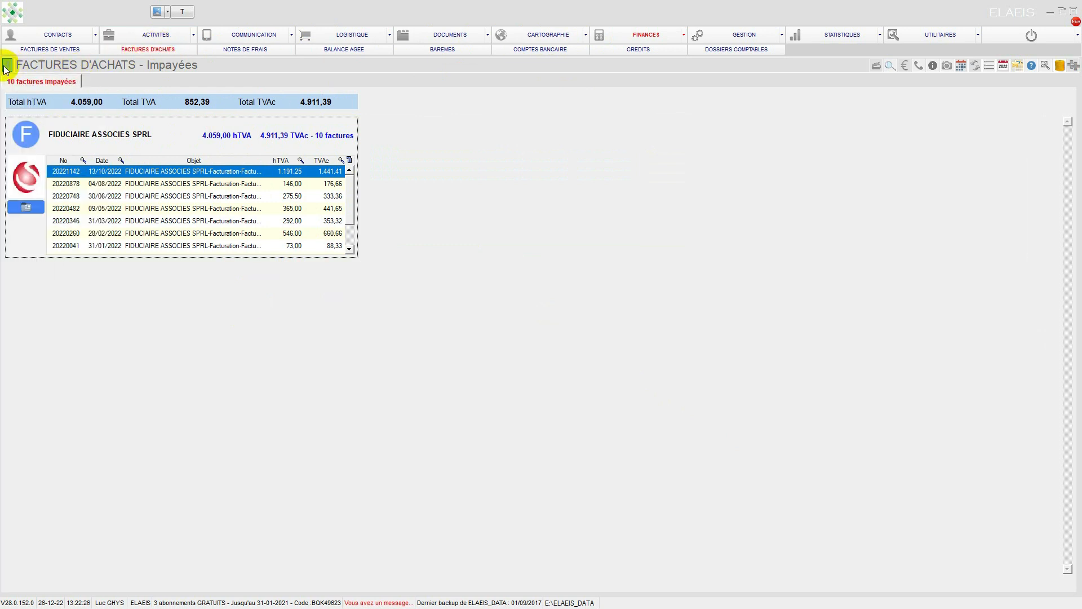
left_click(6, 65)
left_click(6, 66)
left_click(6, 66)
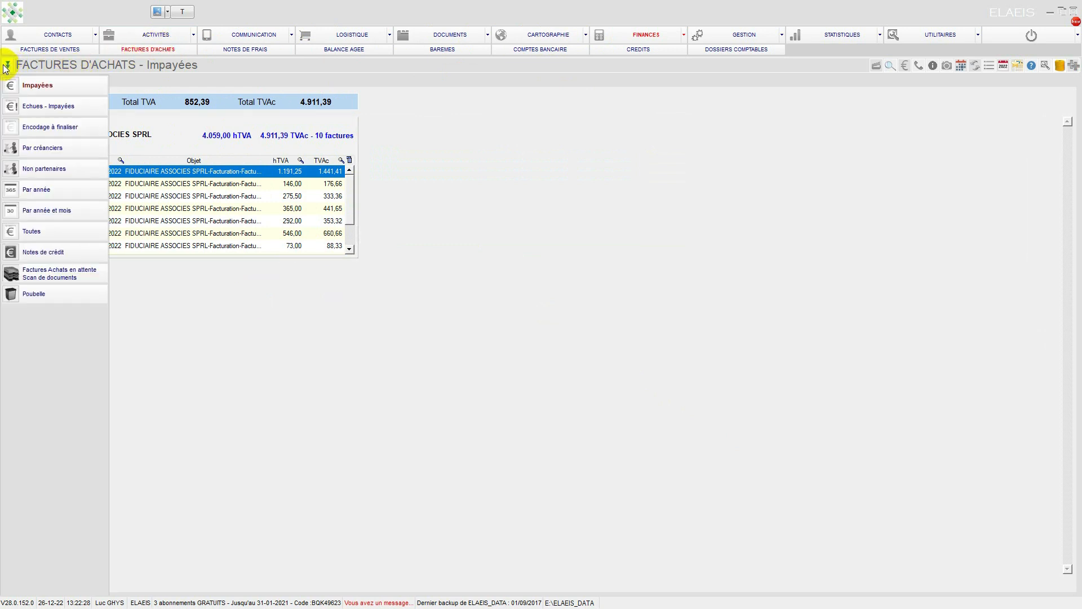
left_click(43, 149)
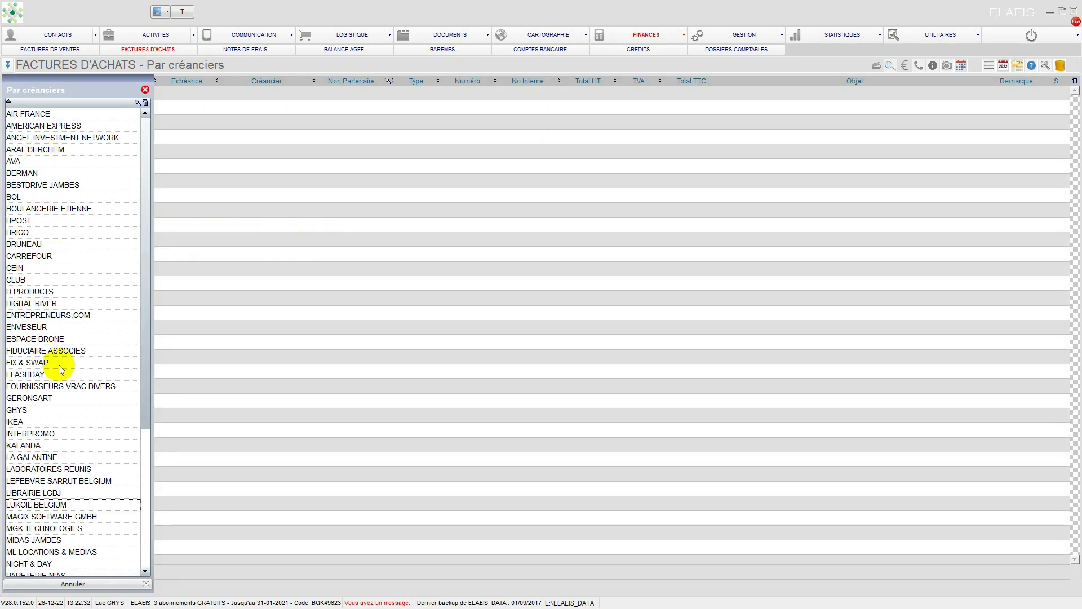
Step: List the purchase invoices of creditor LUKOIL BELGIUM, sort them by date with the newest first, and select the 15/11/2022 invoice
left_click_drag(147, 403, 155, 516)
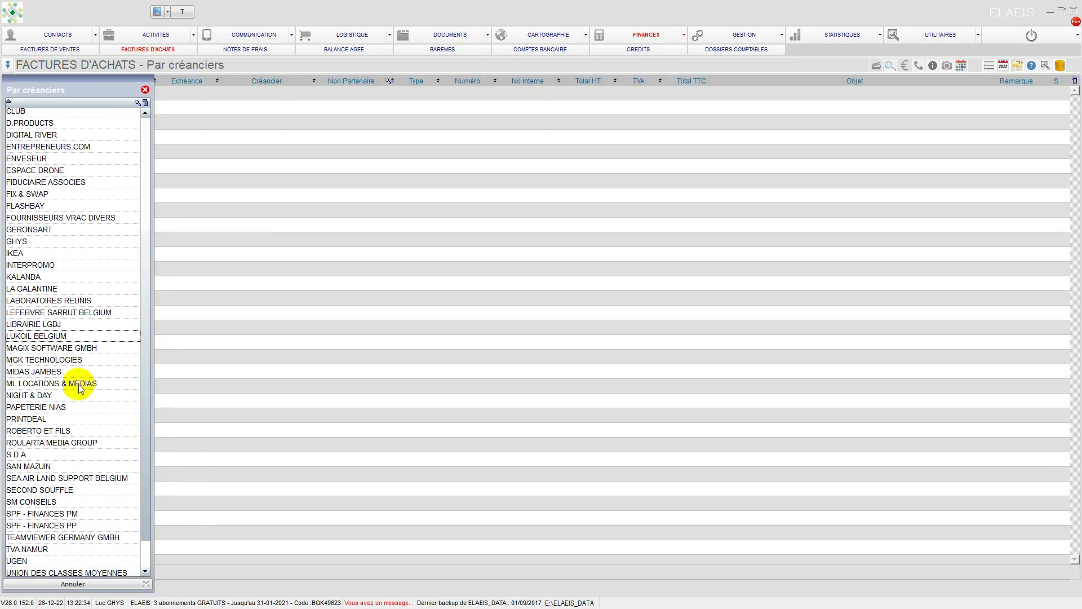
left_click(23, 337)
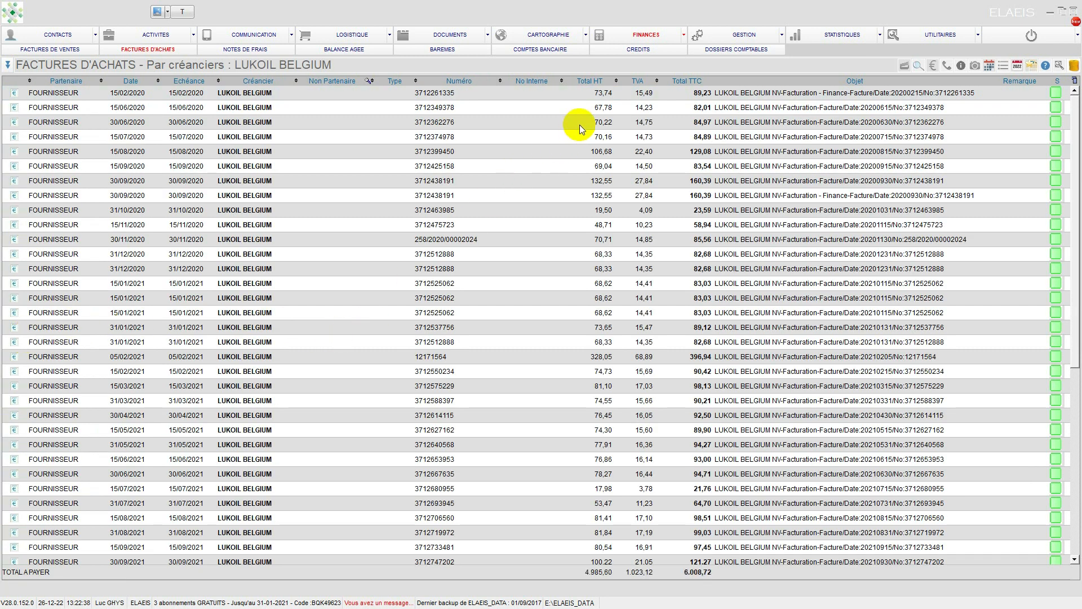
left_click(141, 80)
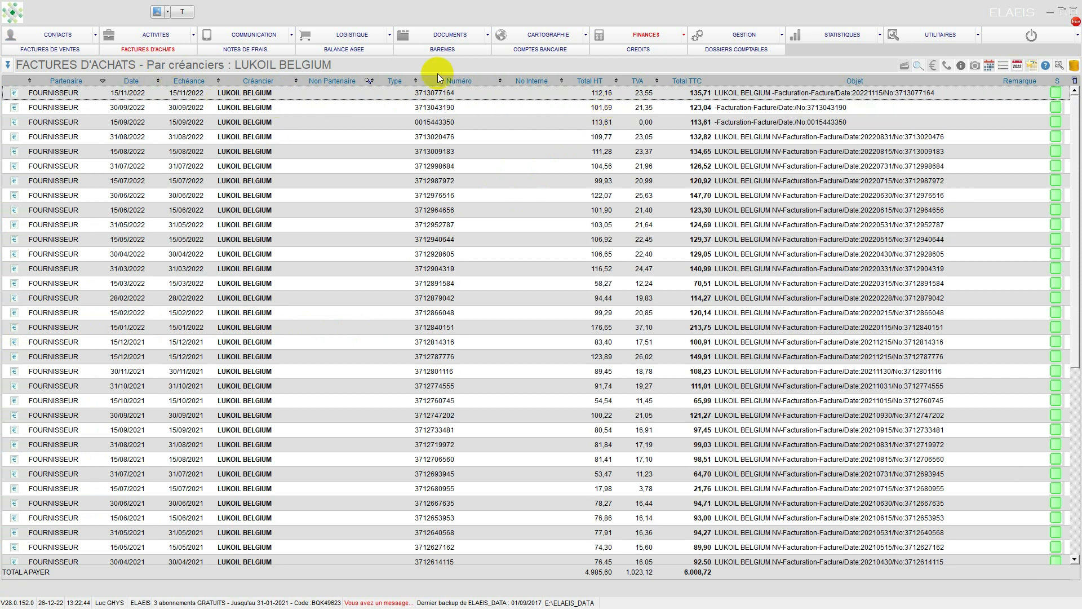
left_click(466, 93)
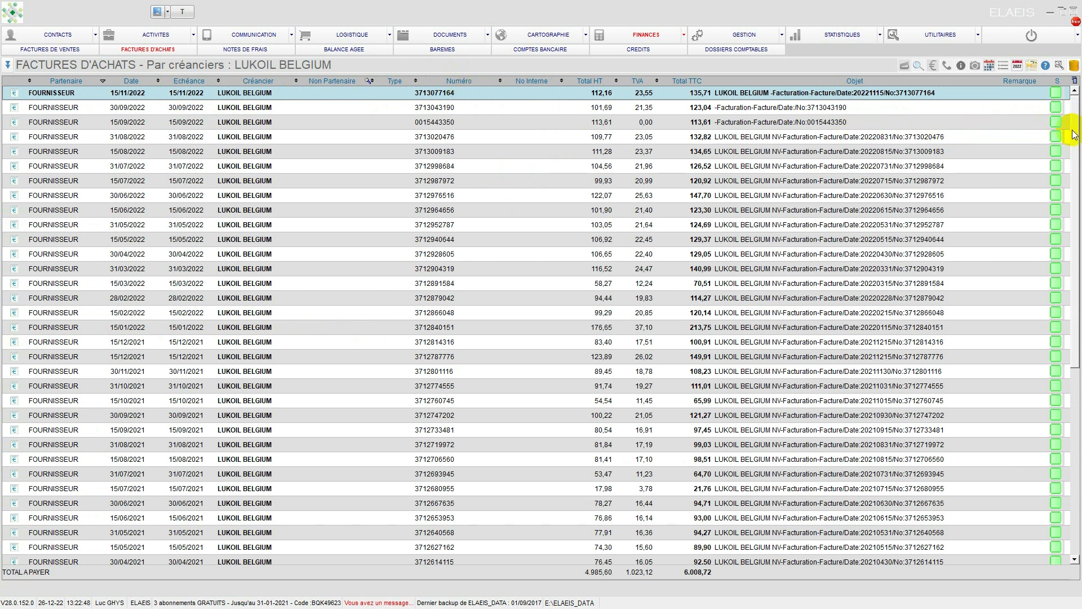
left_click_drag(1074, 110, 1063, 89)
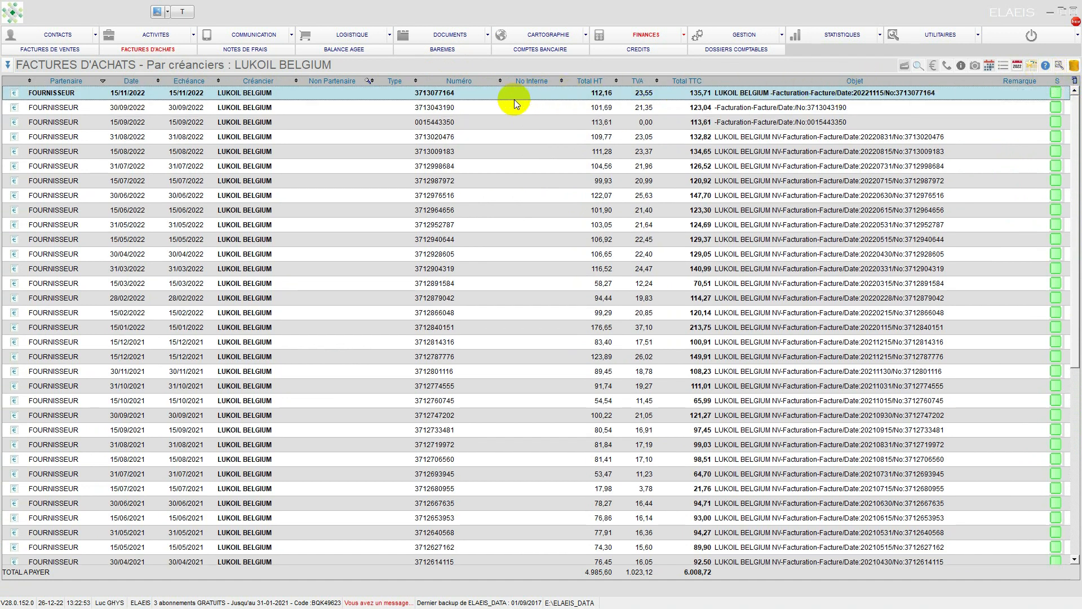
Step: Open the LUKOIL BELGIUM contact record from the active suppliers
left_click(7, 65)
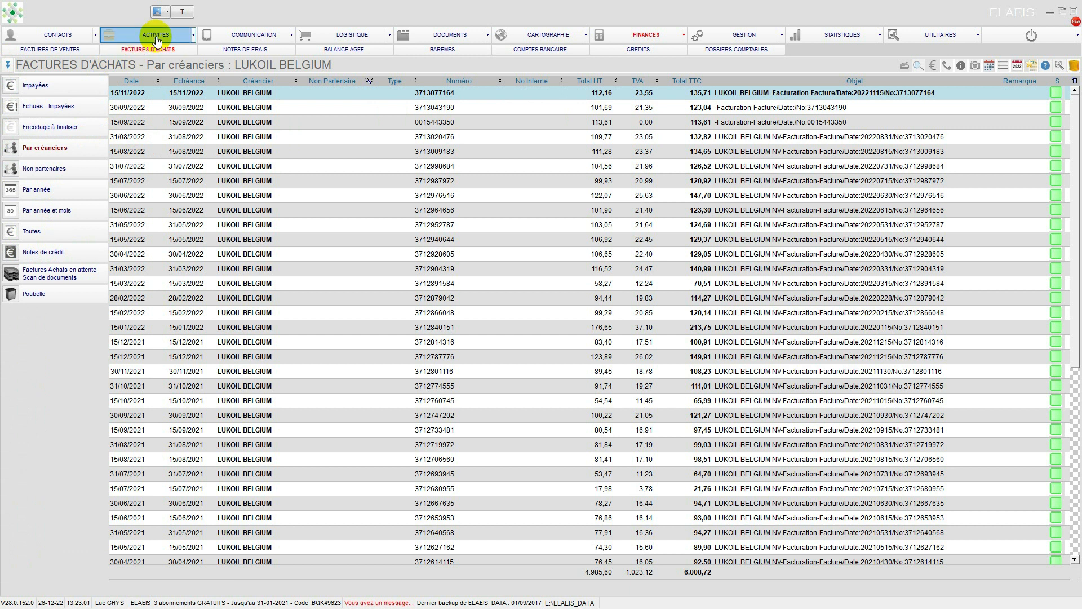
left_click(54, 34)
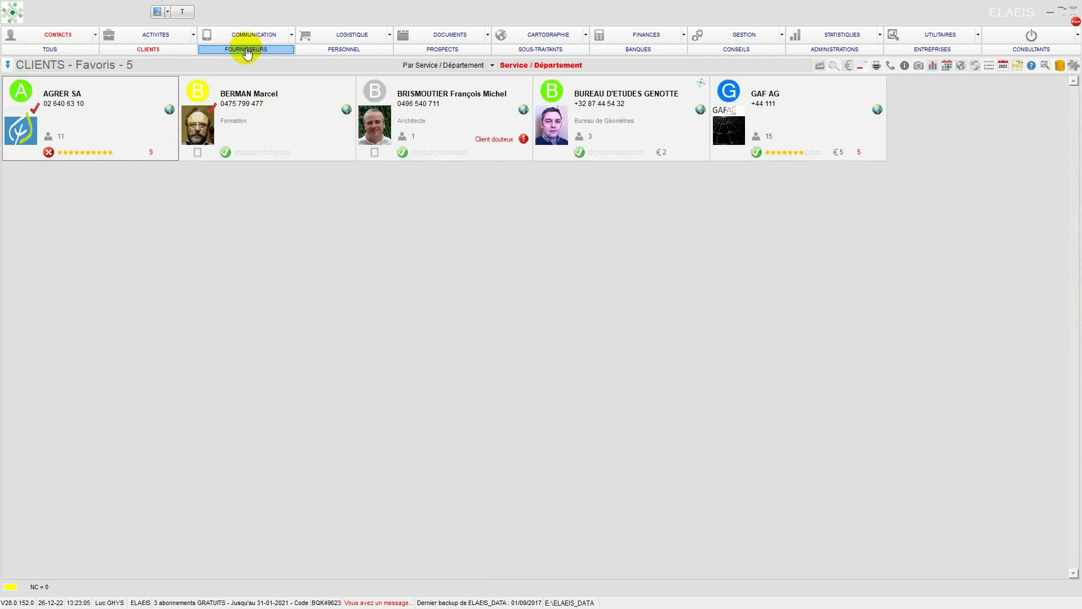
left_click(245, 49)
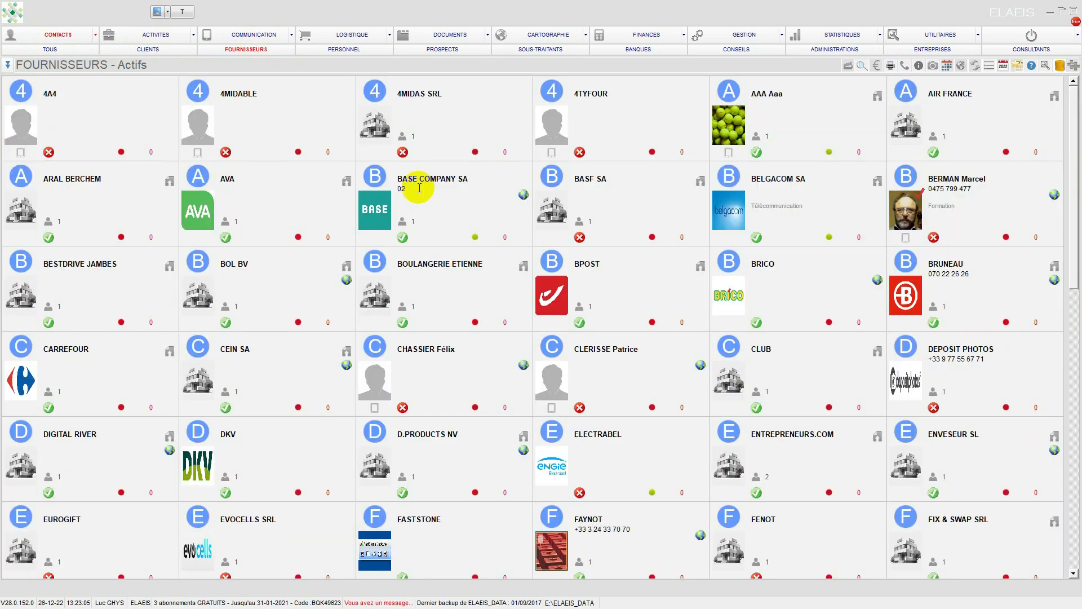
scroll(840, 383, "down", 3)
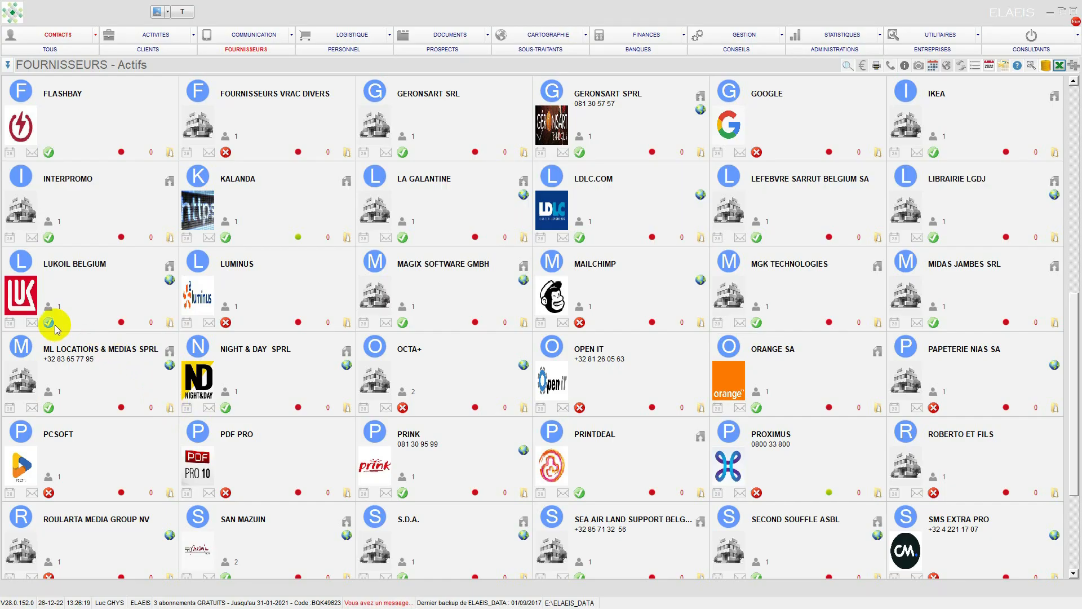
left_click(22, 293)
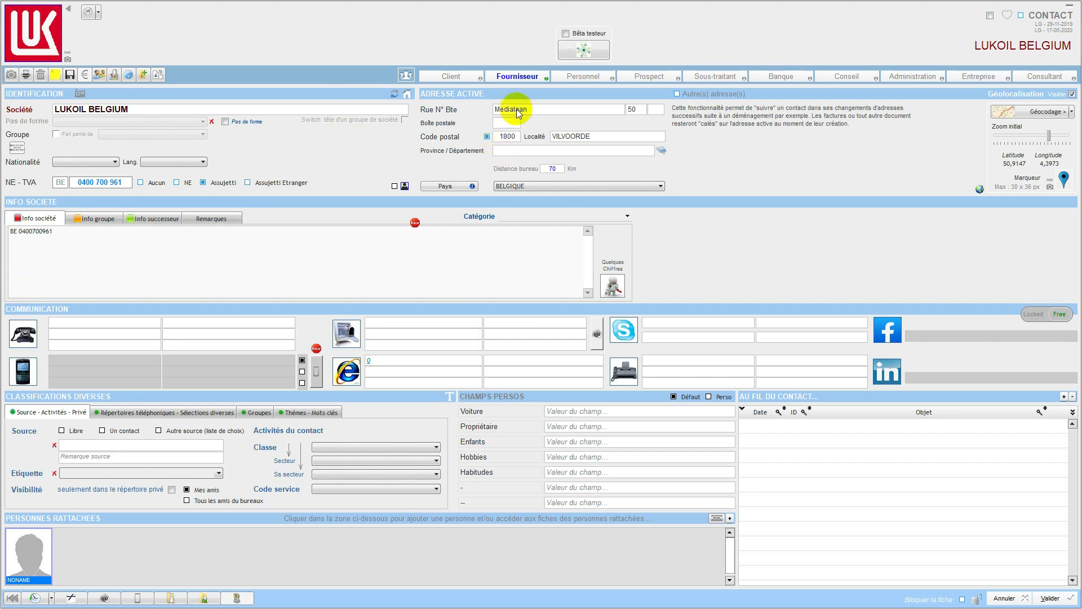
Step: View the Compte invoice list in LUKOIL BELGIUM's supplier record and leave the record without saving
left_click(509, 79)
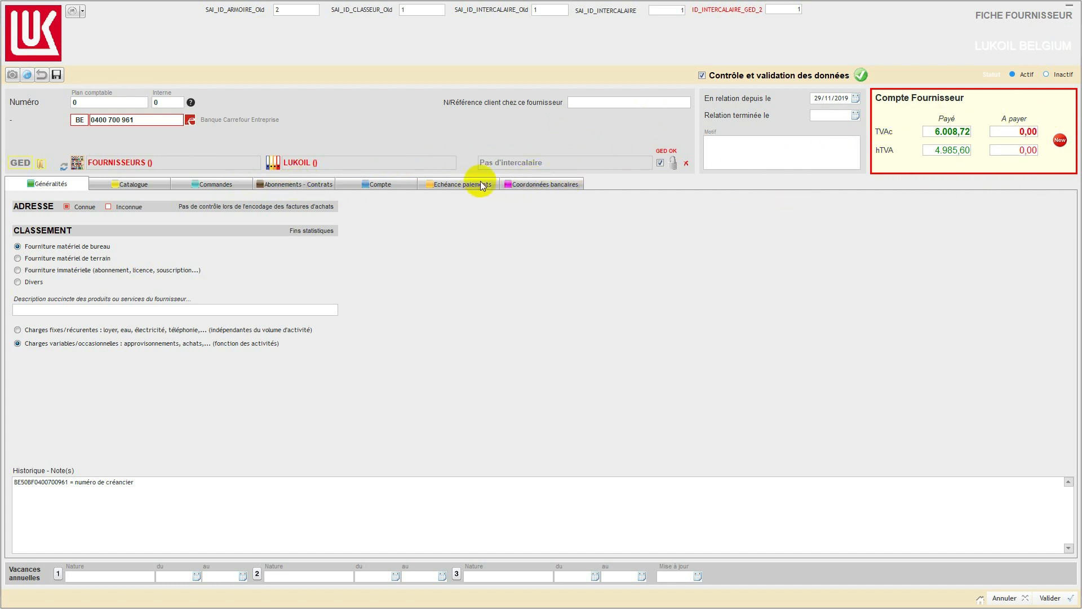
left_click(376, 183)
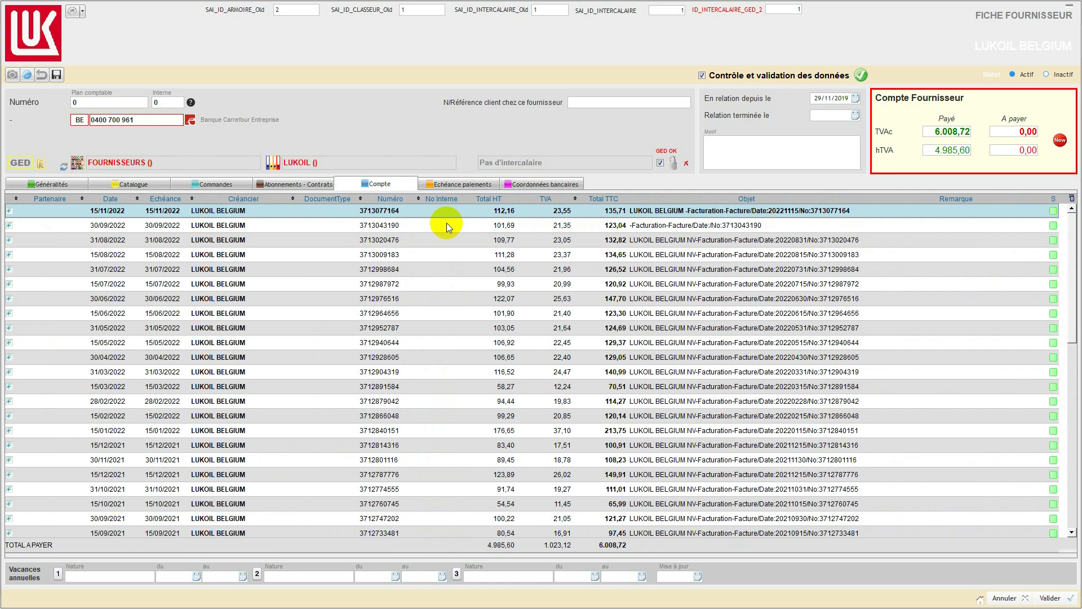
left_click(1003, 599)
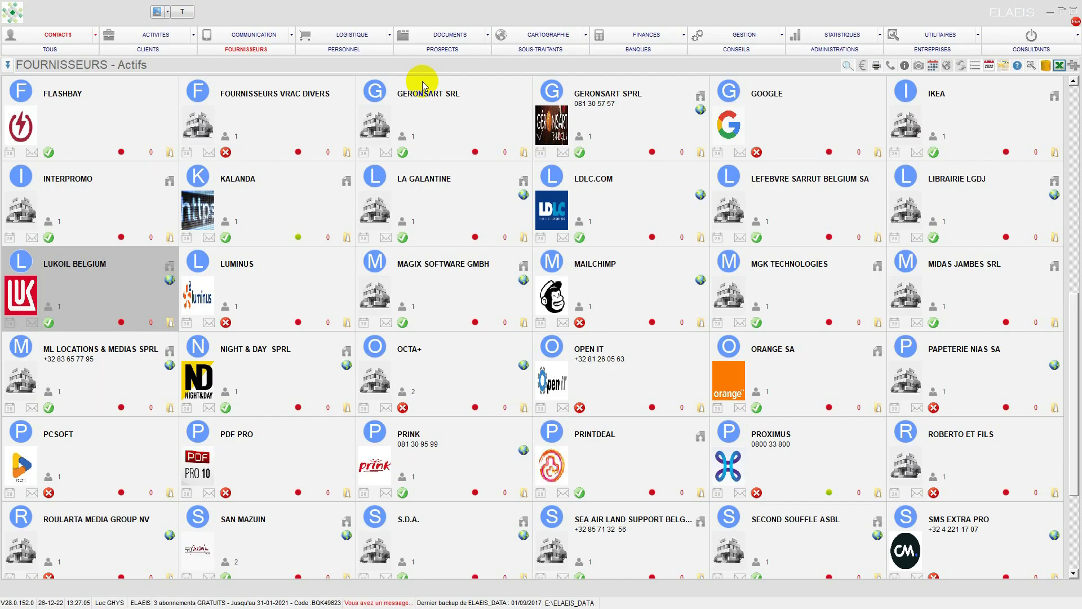
Step: Display the monthly balance chart of the management situation for the full year 2021, and close that situation
left_click(614, 39)
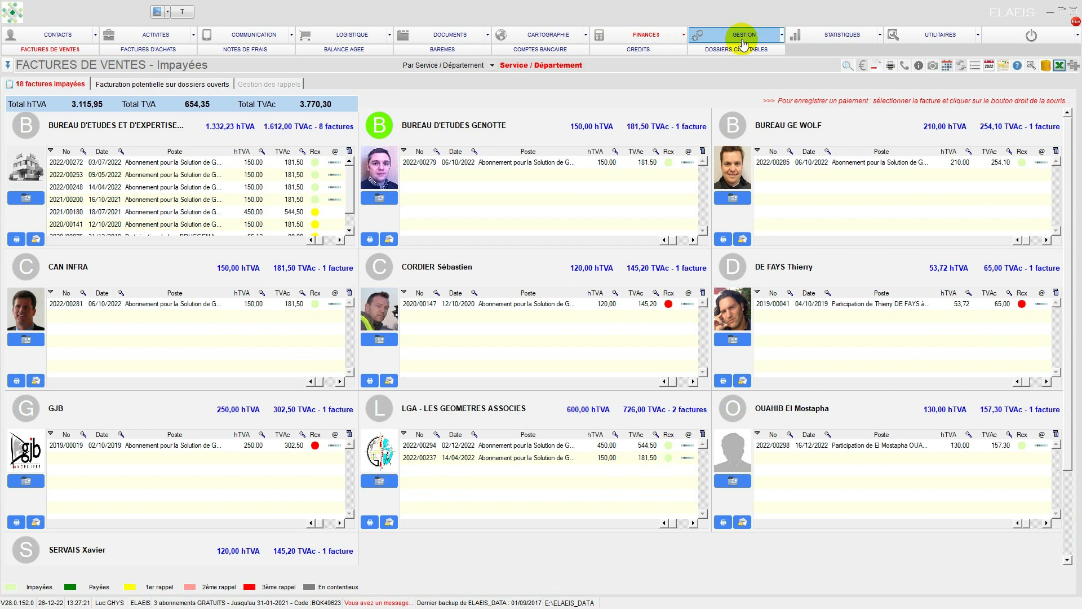
left_click(736, 39)
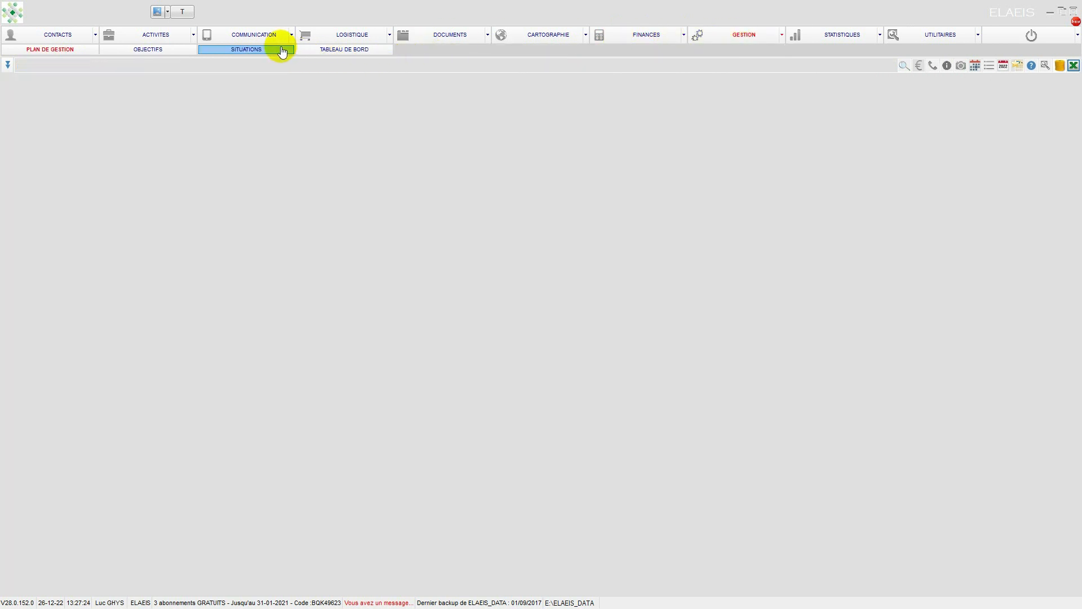
left_click(252, 50)
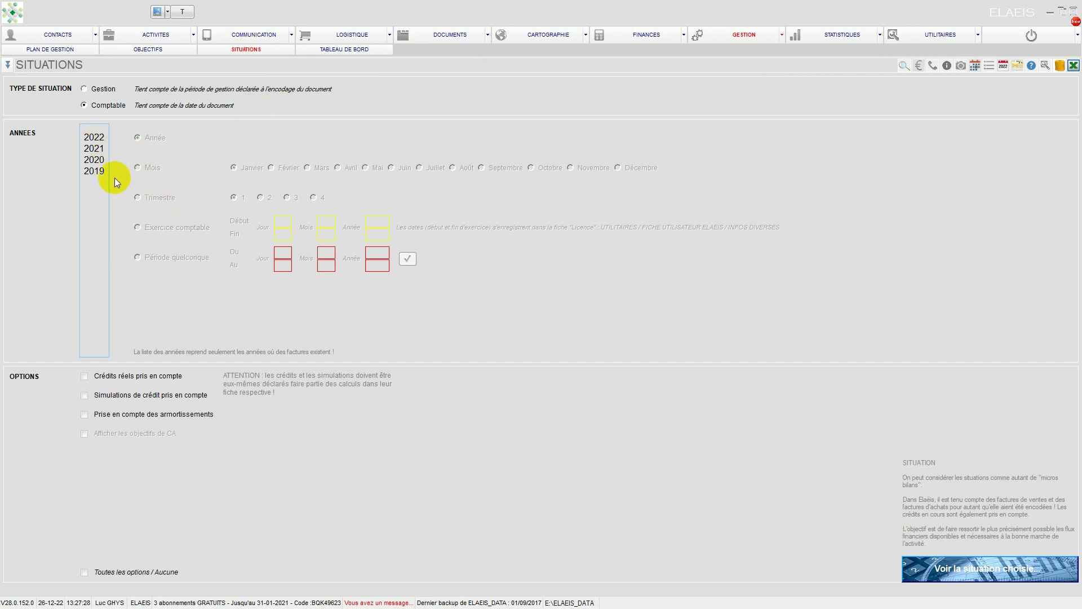
left_click(97, 148)
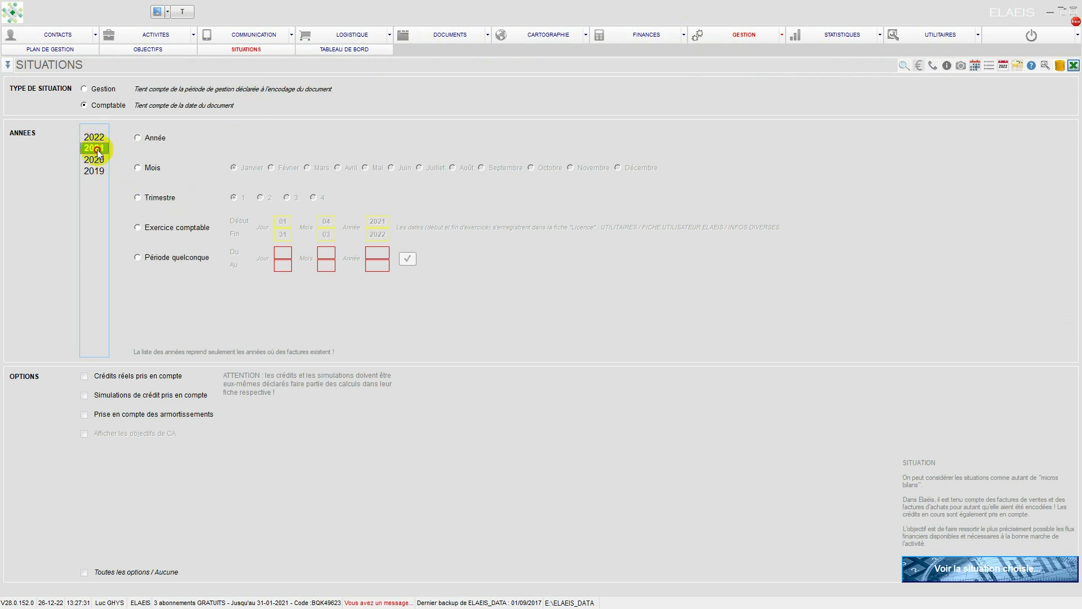
left_click(140, 140)
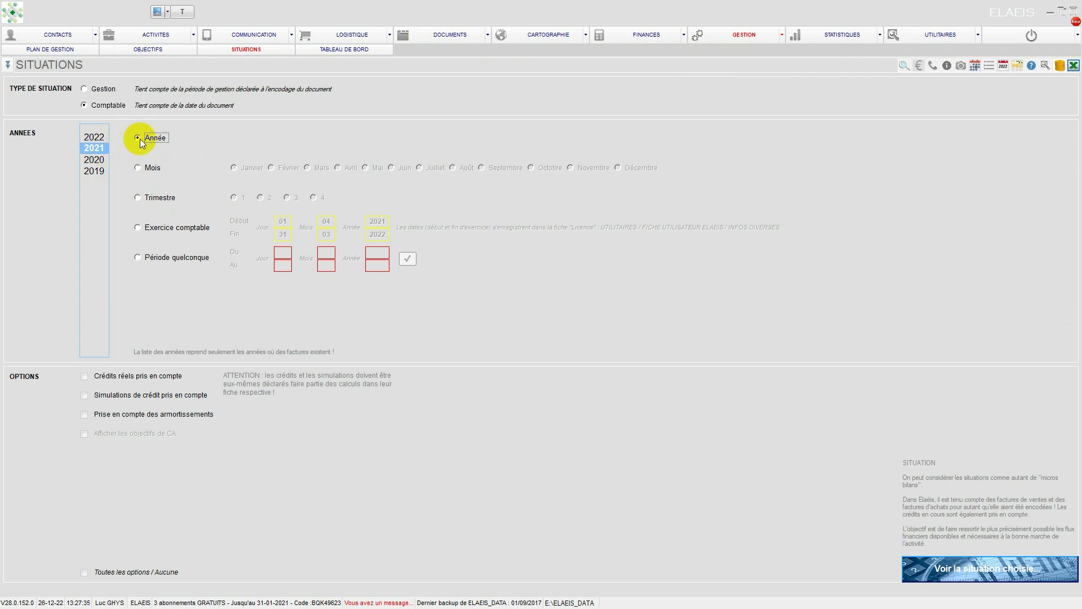
left_click(958, 569)
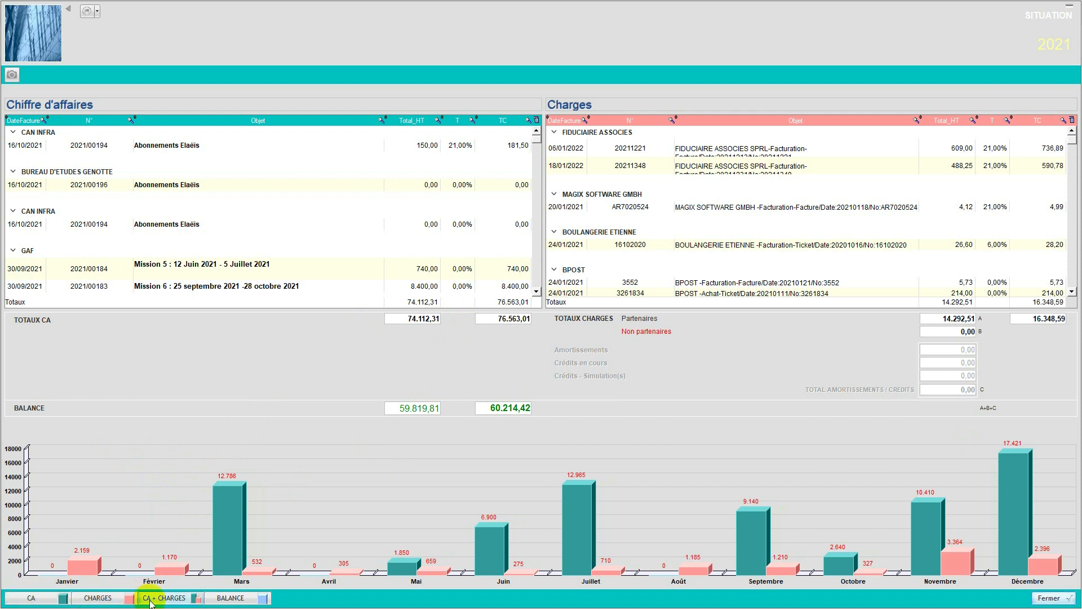
left_click(235, 599)
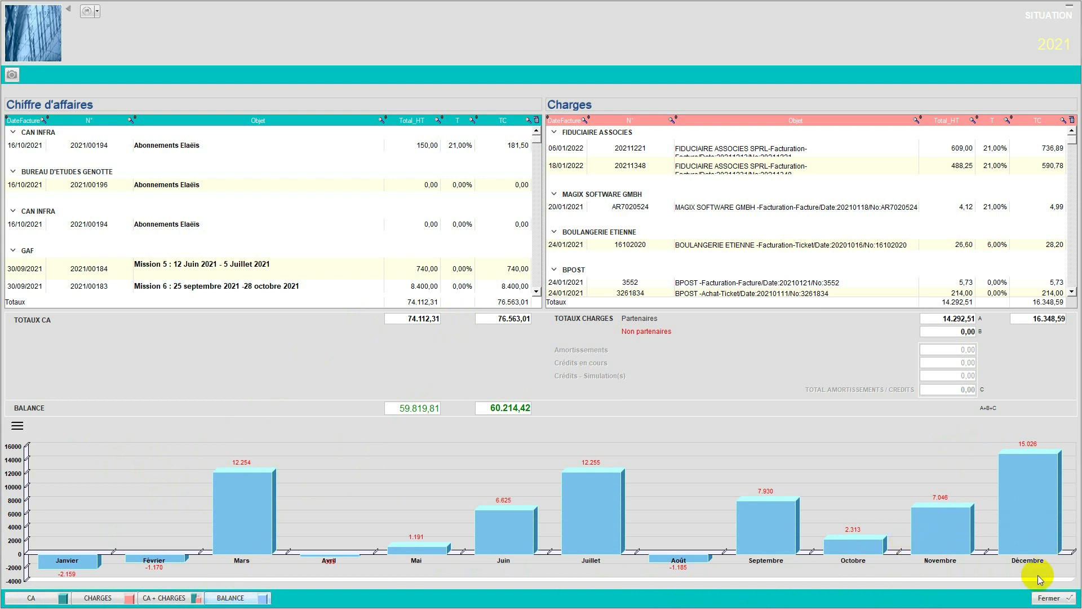
left_click(1045, 598)
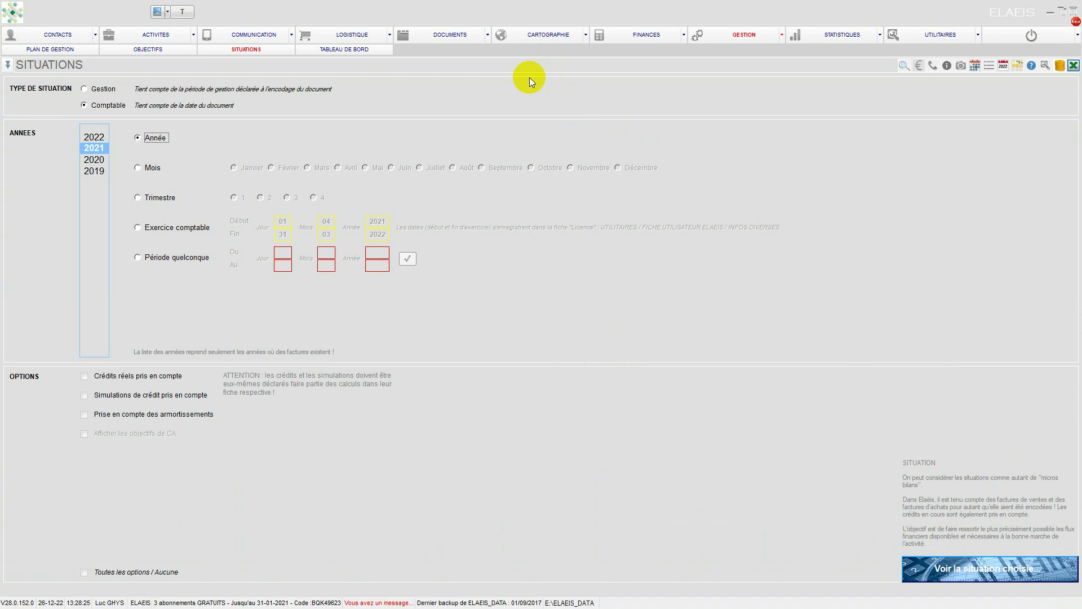
Step: Return to the unpaid sales invoices in the finances and end the ELAEIS session
left_click(631, 34)
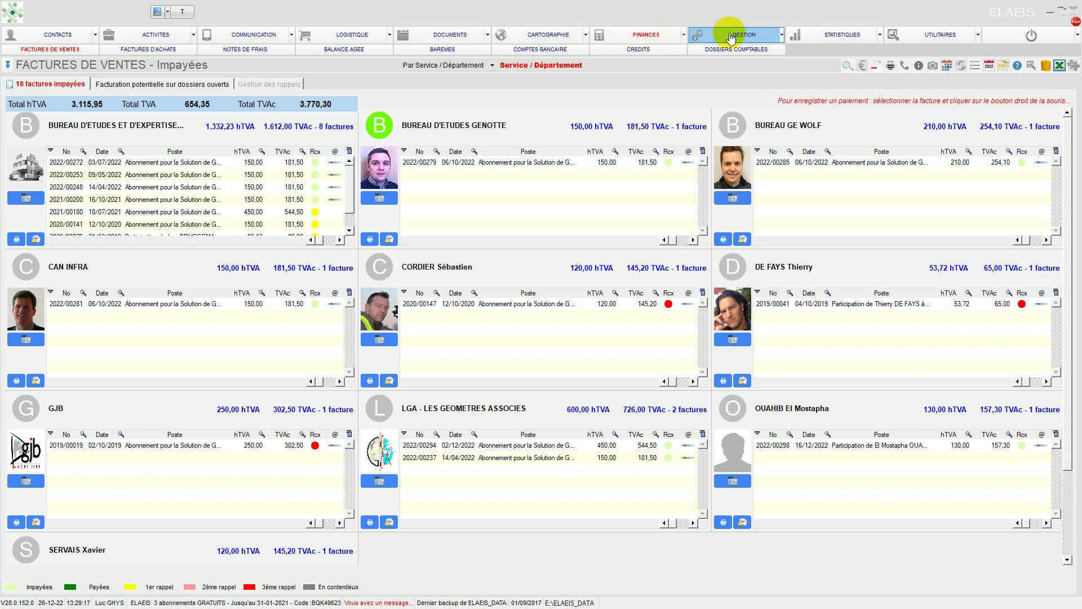
left_click(1024, 37)
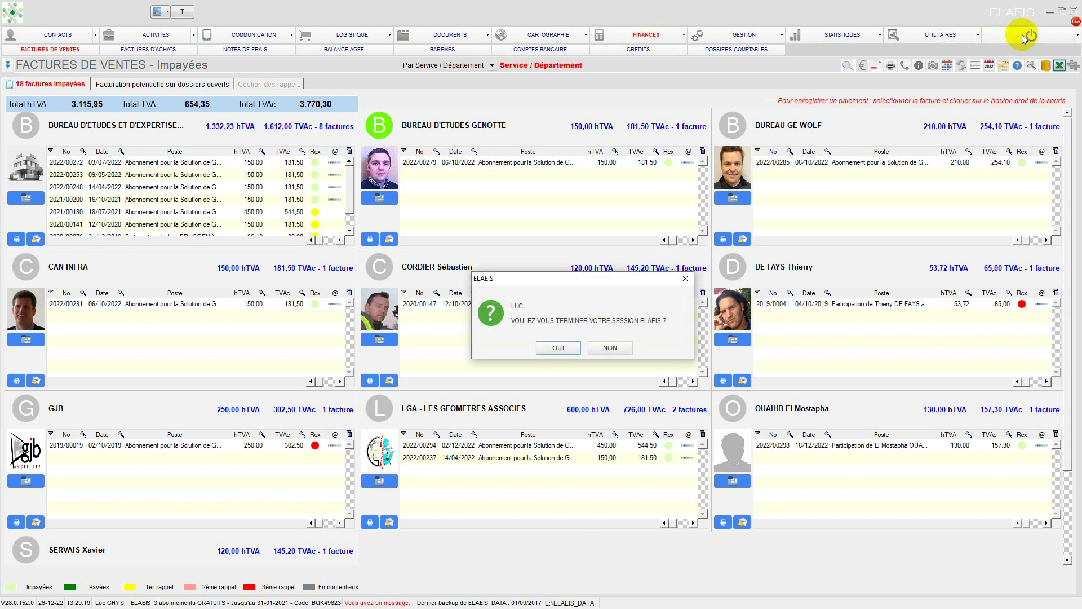
left_click(550, 347)
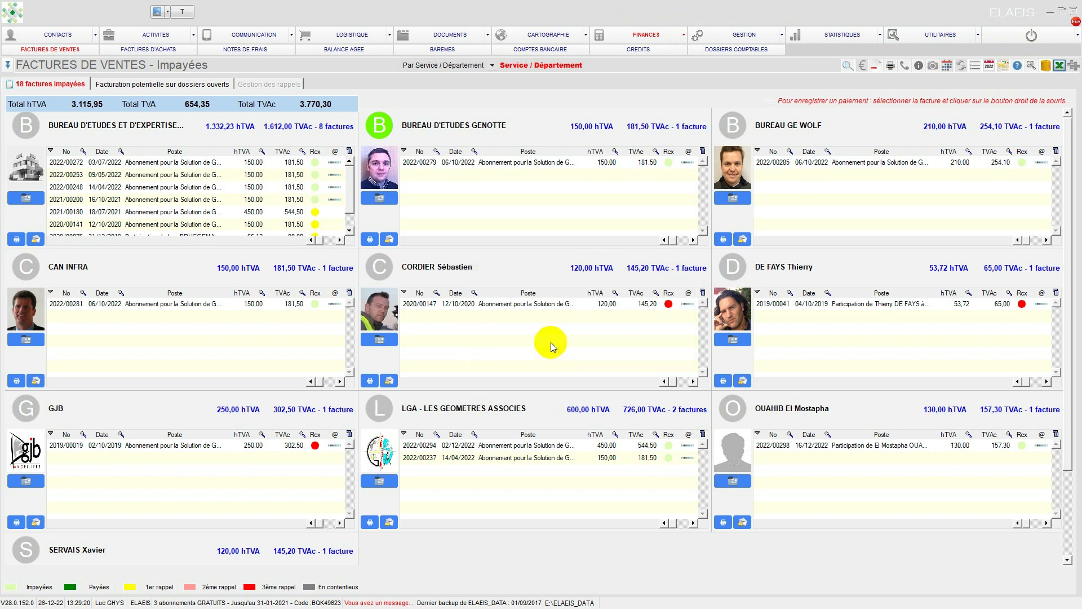